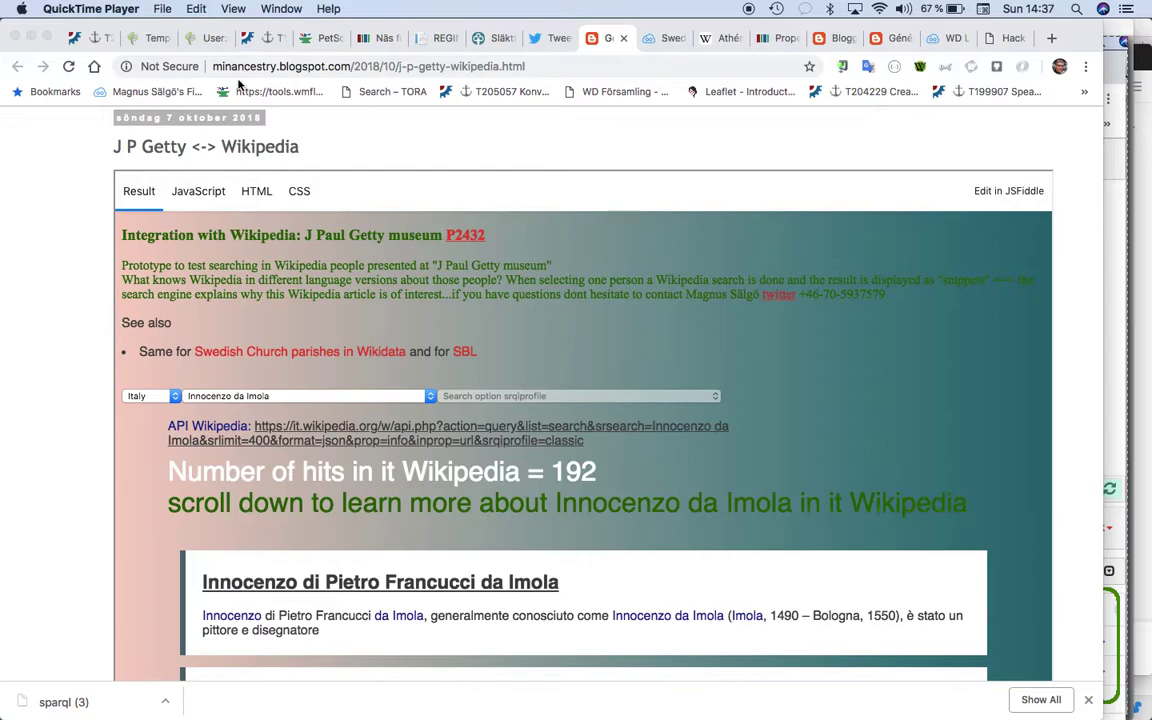
Step: Reload the J P Getty <-> Wikipedia blog page to reset the embedded prototype
left_click(270, 64)
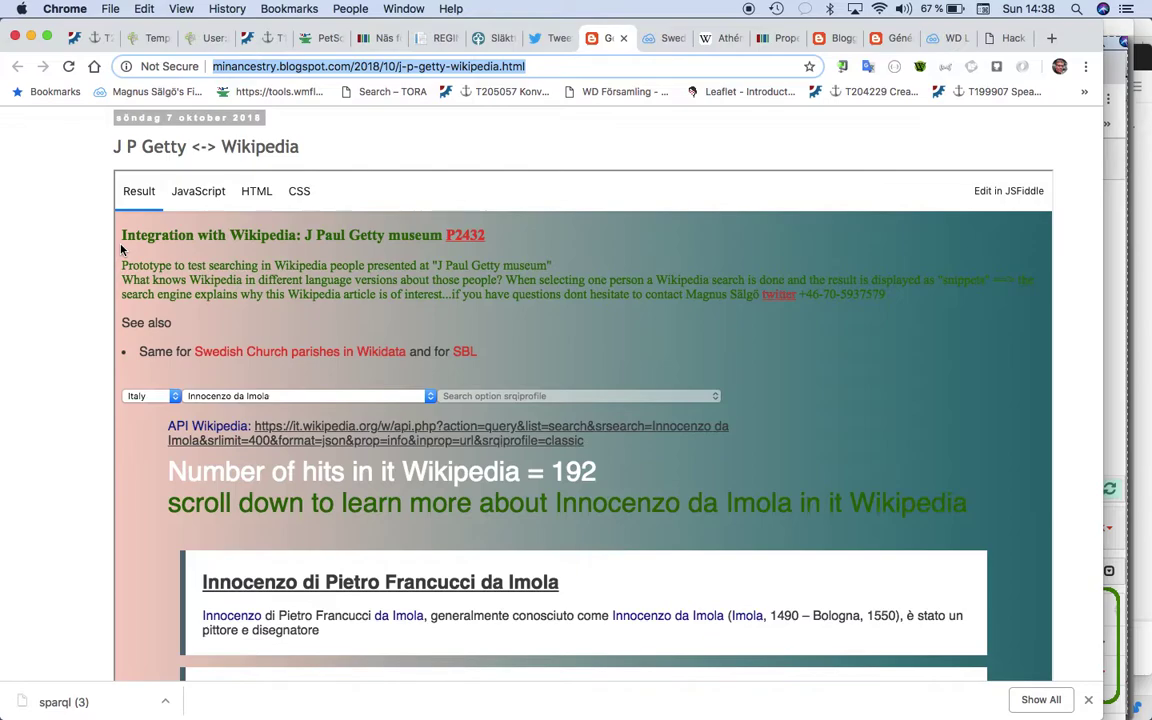
left_click(585, 68)
key("Return")
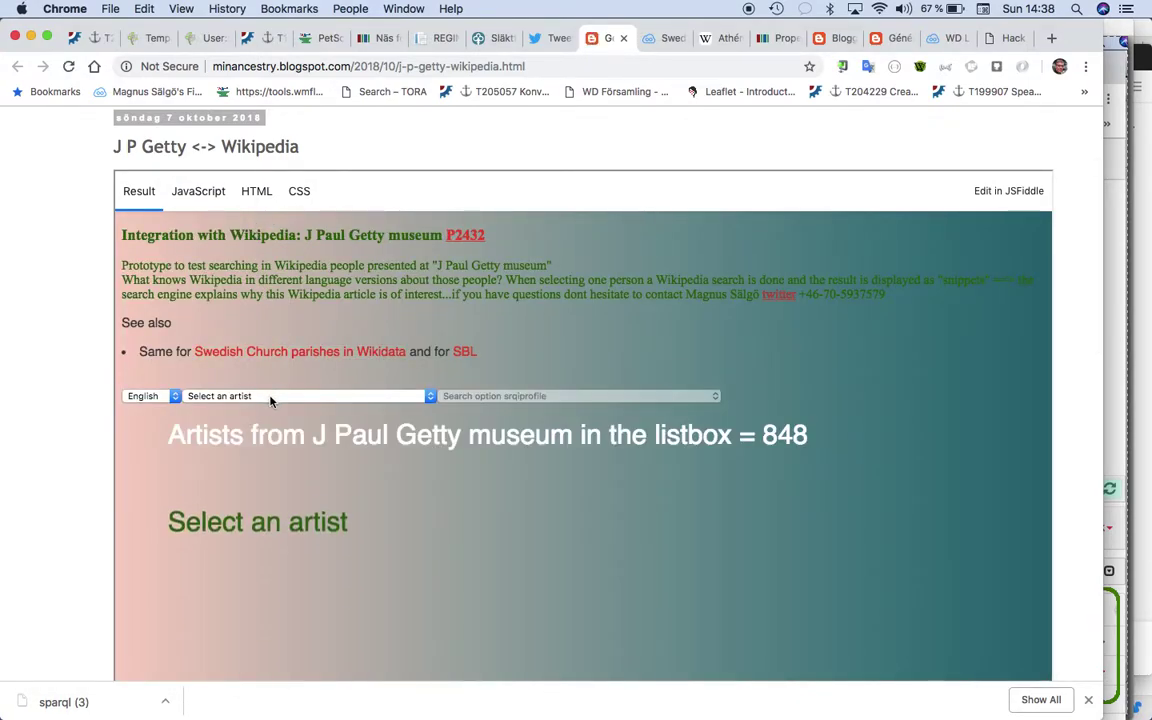
left_click(478, 236)
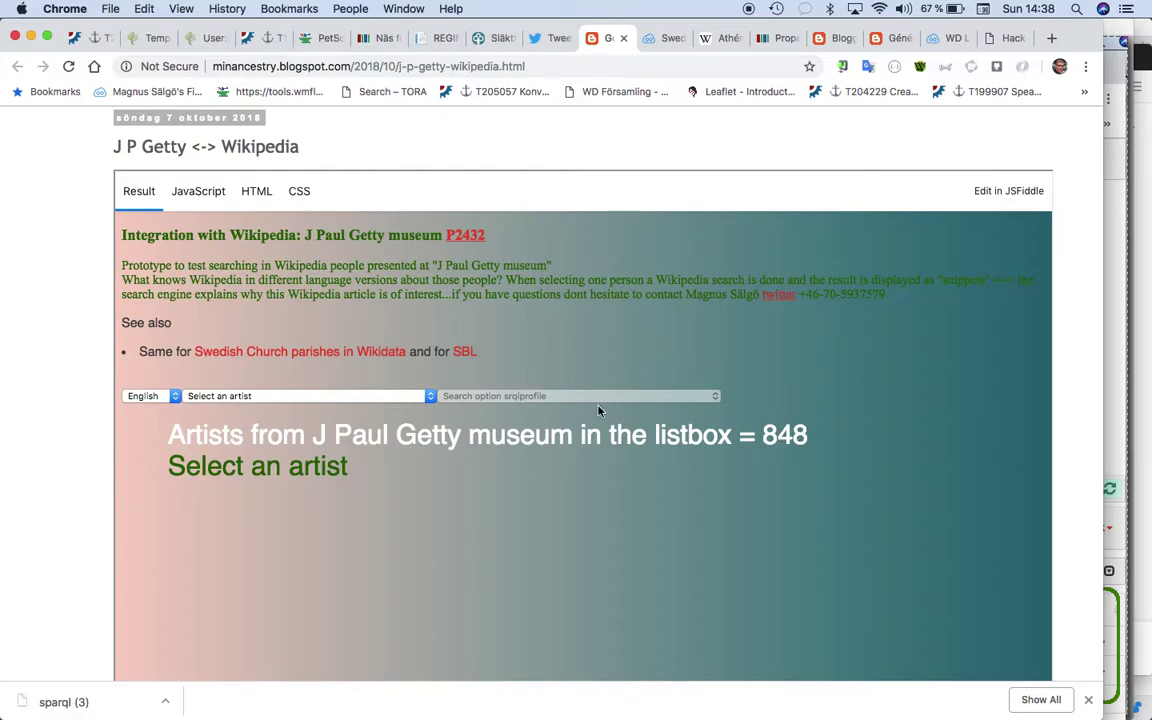
Step: Show the prototype's JavaScript code and examine the SPARQL query that selects people with property P2432
left_click(215, 193)
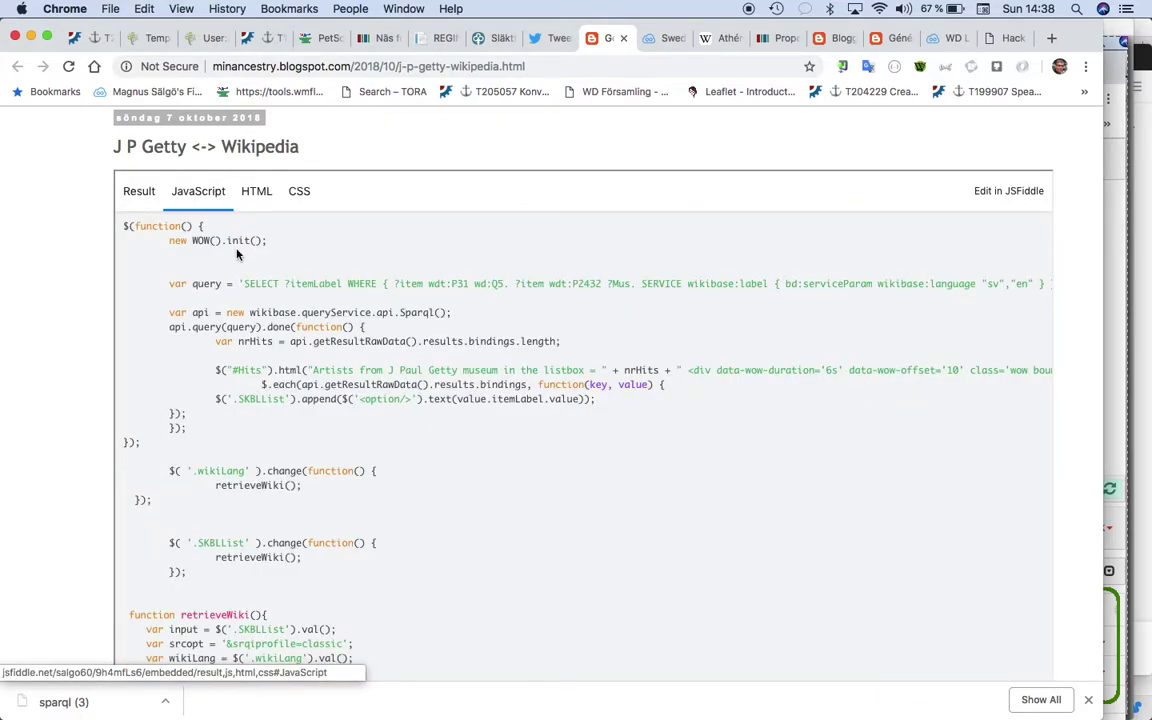
left_click_drag(248, 284, 602, 285)
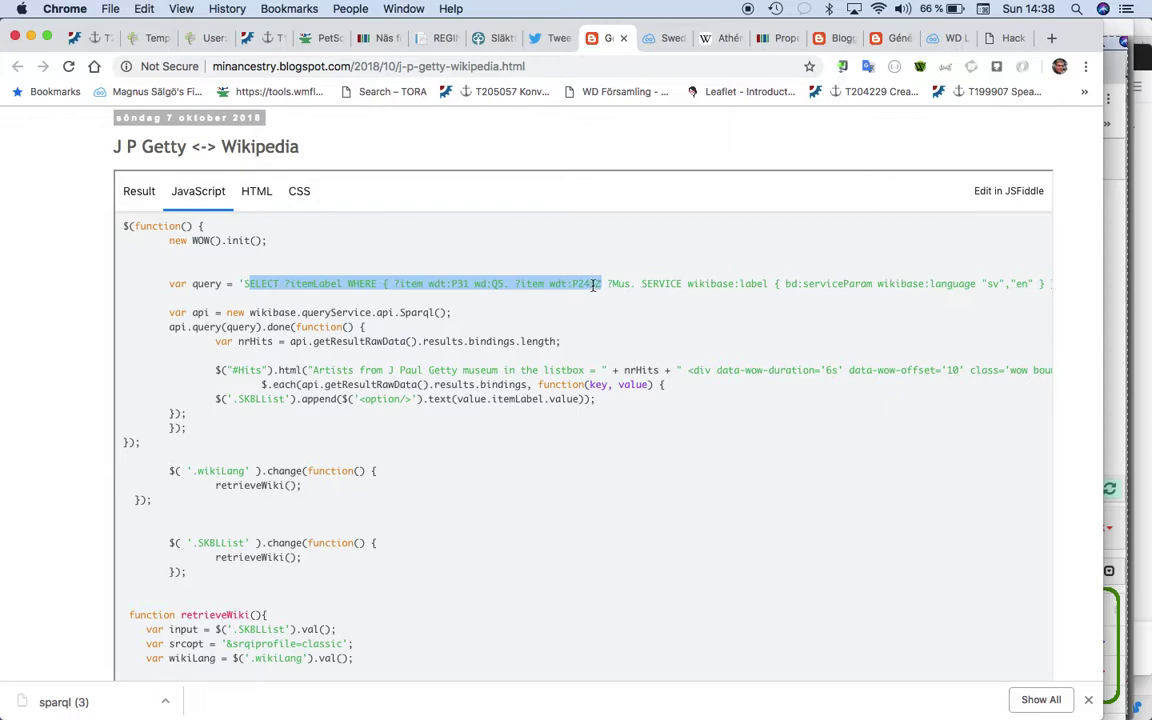
left_click(318, 284)
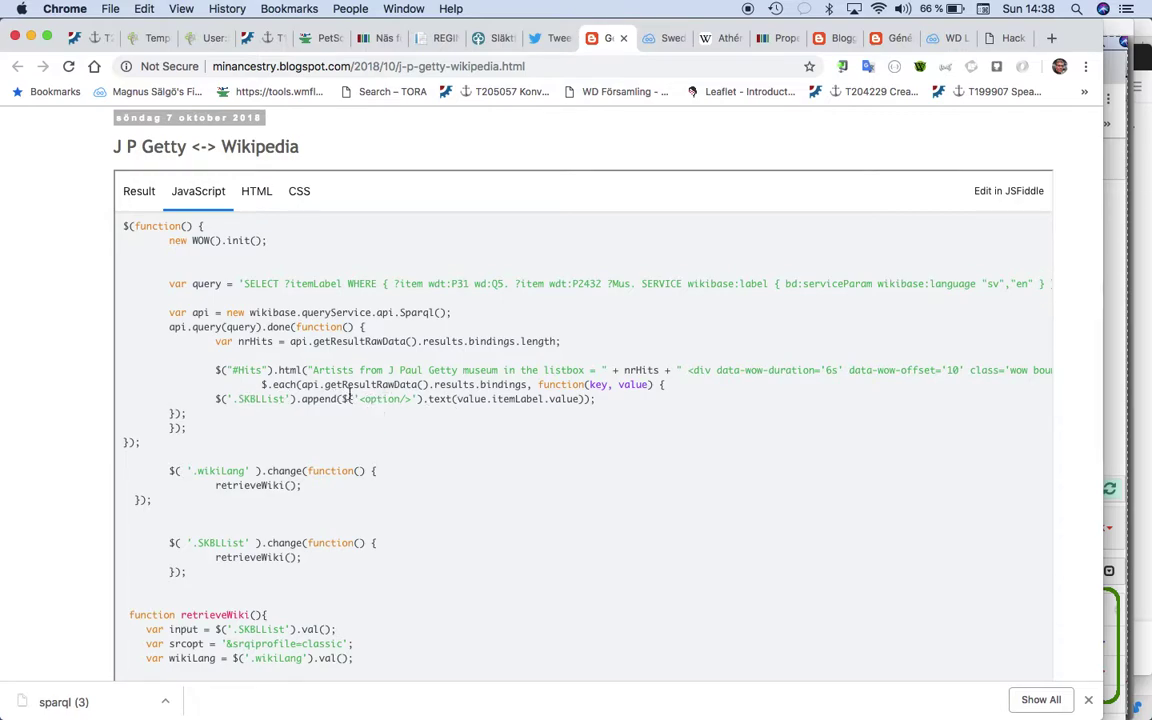
Step: Return to the prototype's rendered result and choose Madelyn Walker as the artist
left_click(136, 195)
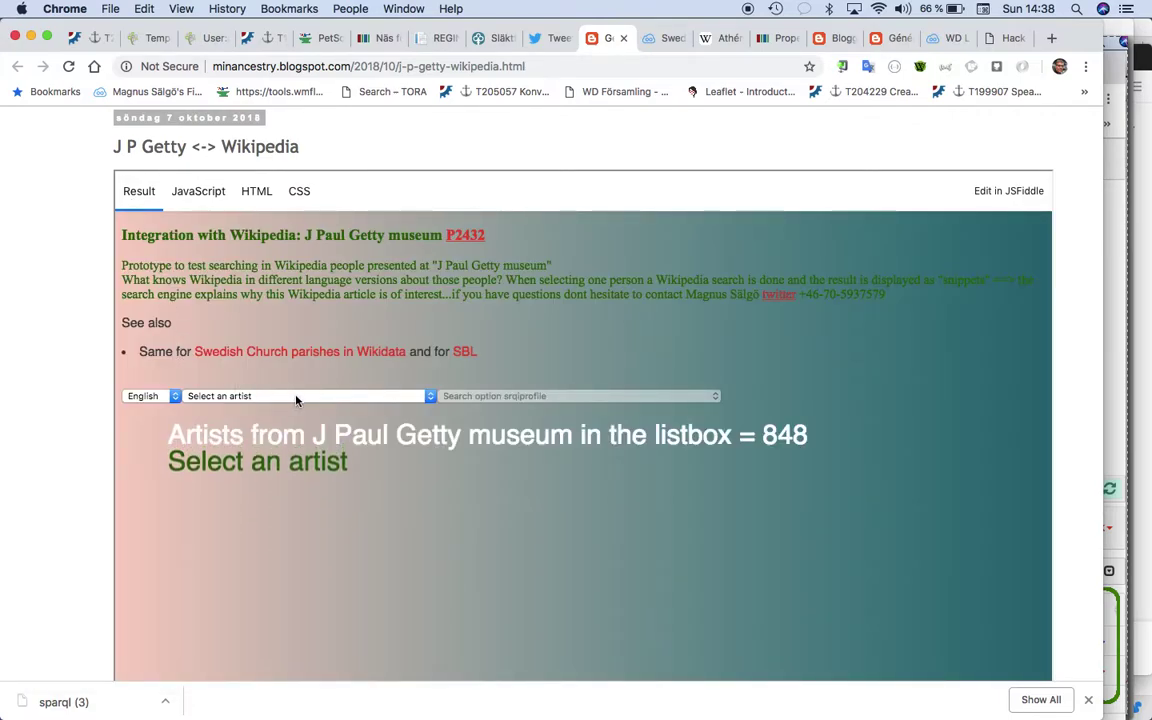
left_click(296, 397)
scroll(282, 529, "down", 10)
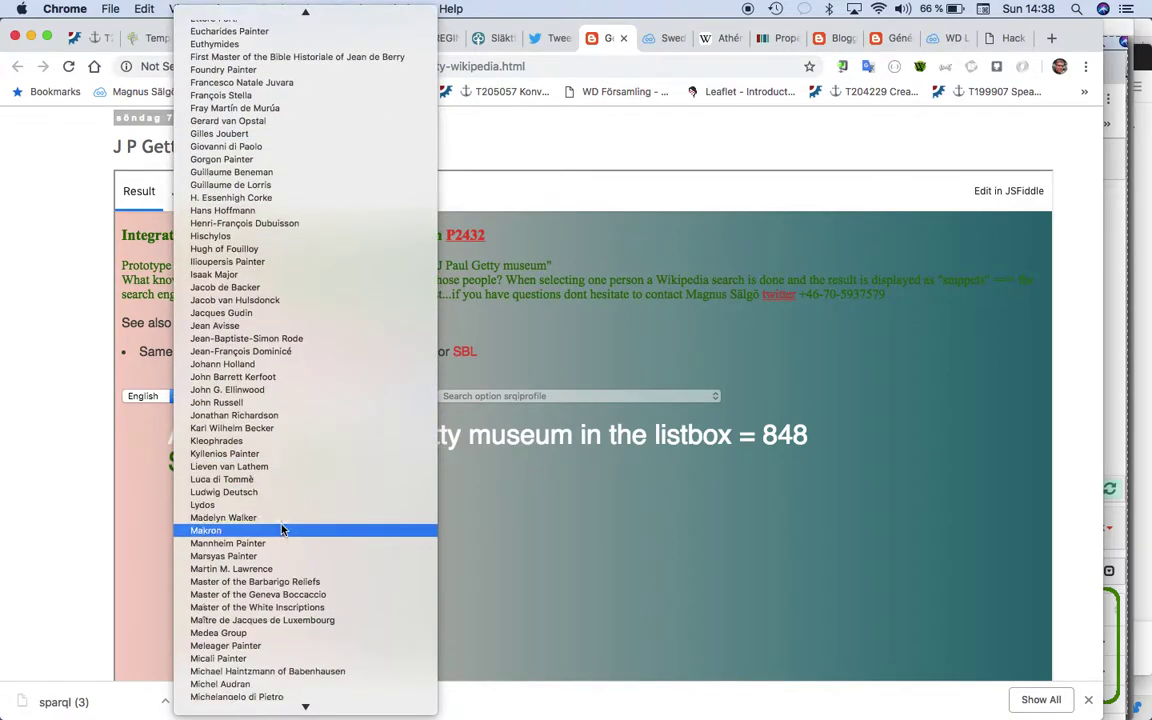
scroll(282, 529, "down", 3)
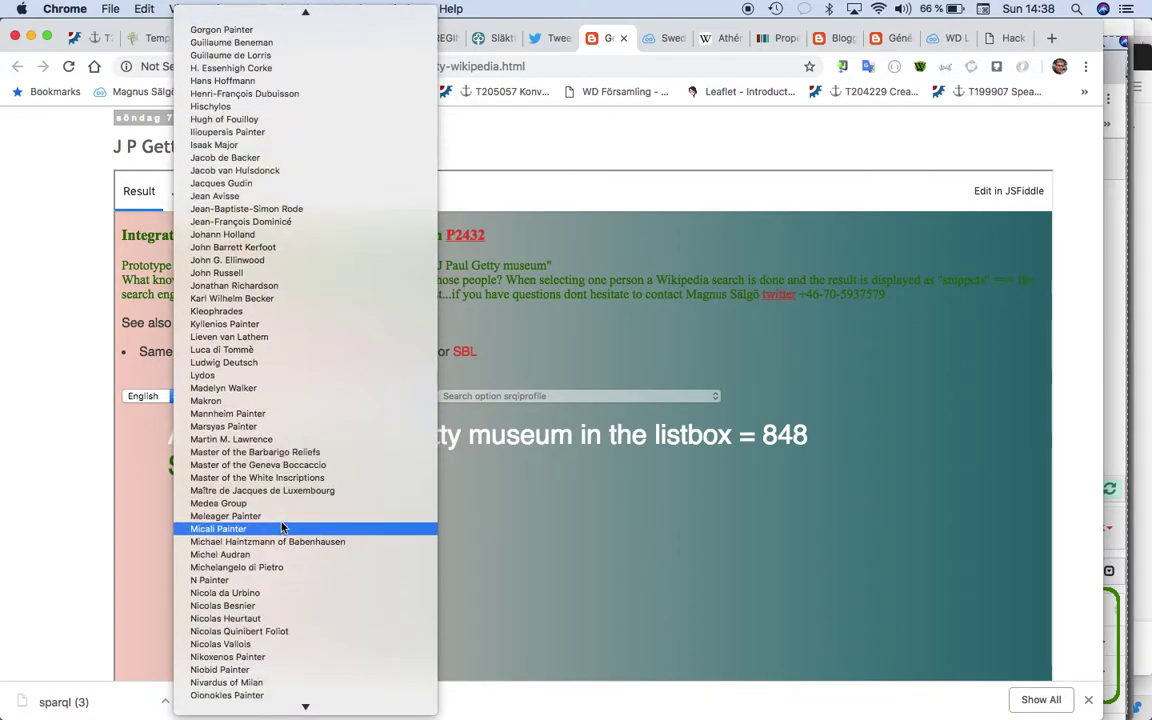
left_click(277, 390)
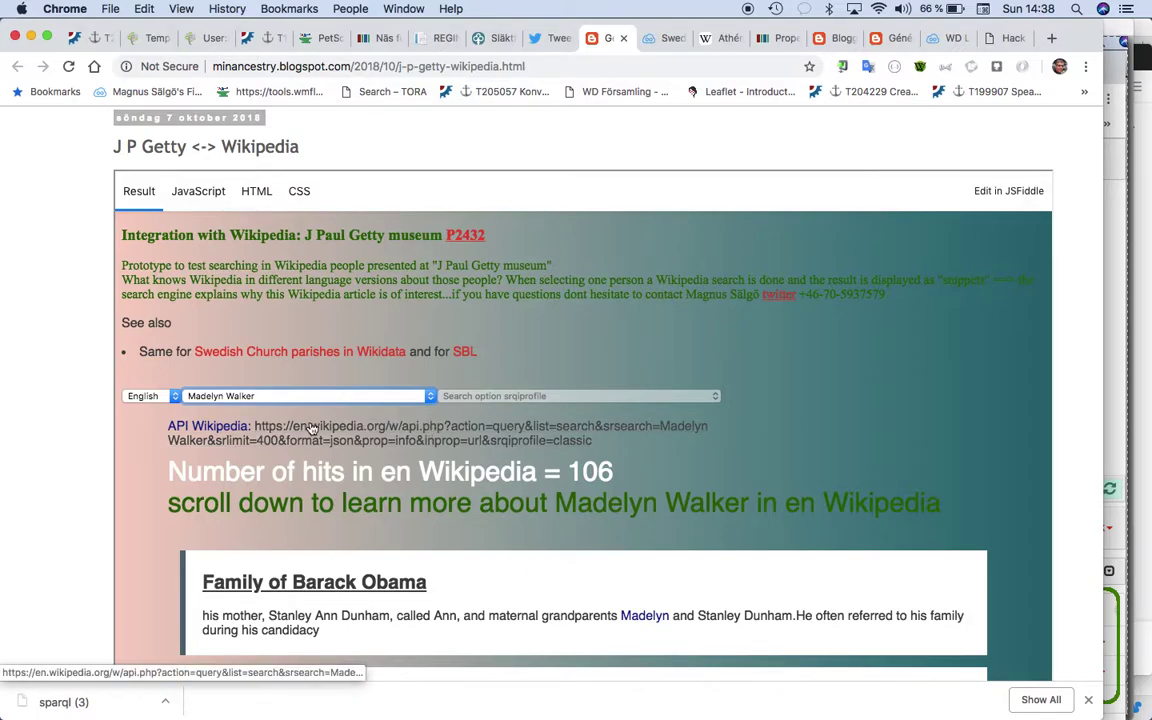
Step: Open the Wikipedia API response for Madelyn Walker and highlight the snippet text of the first search result
left_click(435, 428)
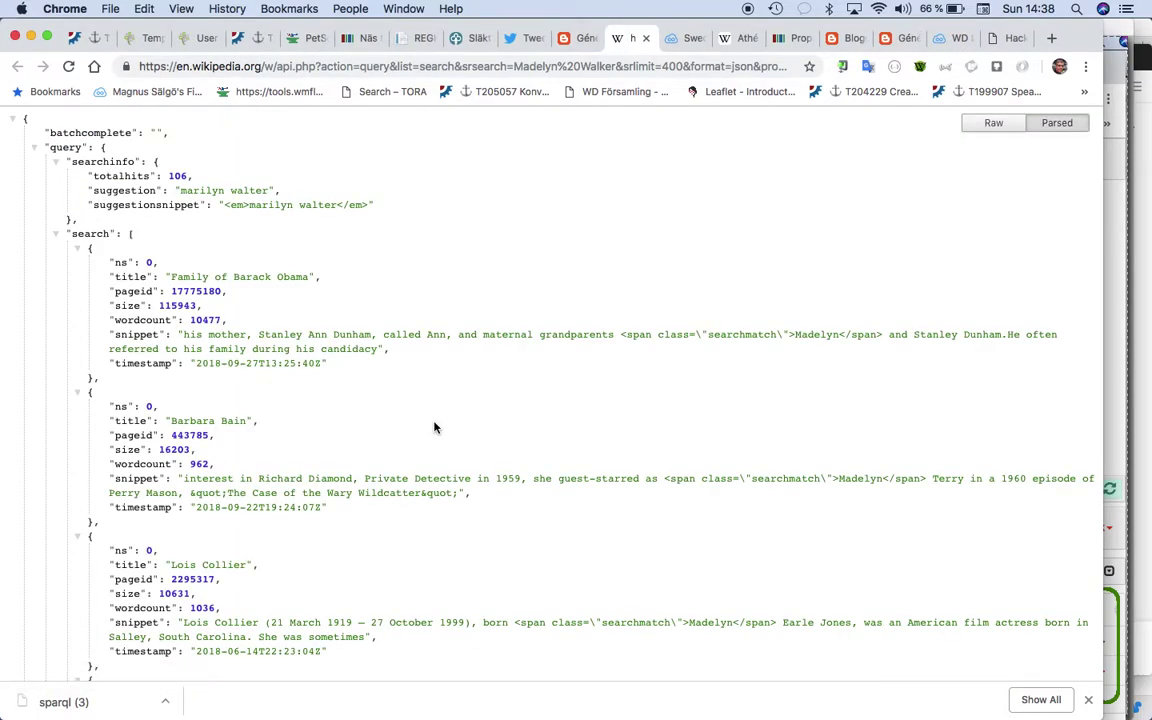
left_click(56, 235)
left_click(57, 236)
left_click(78, 250)
left_click(81, 250)
left_click_drag(182, 335, 410, 360)
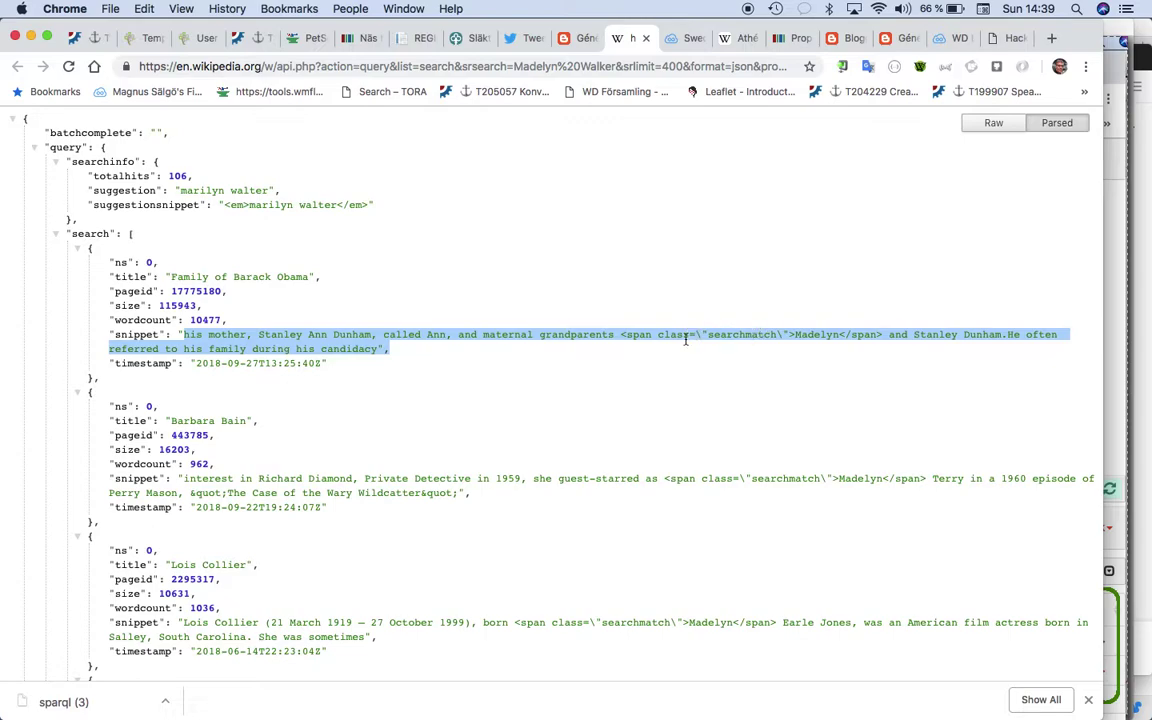
Step: Return to the prototype page, show its CSS code and search for "sear" to locate the searchmatch rule
key("super+alt+Left")
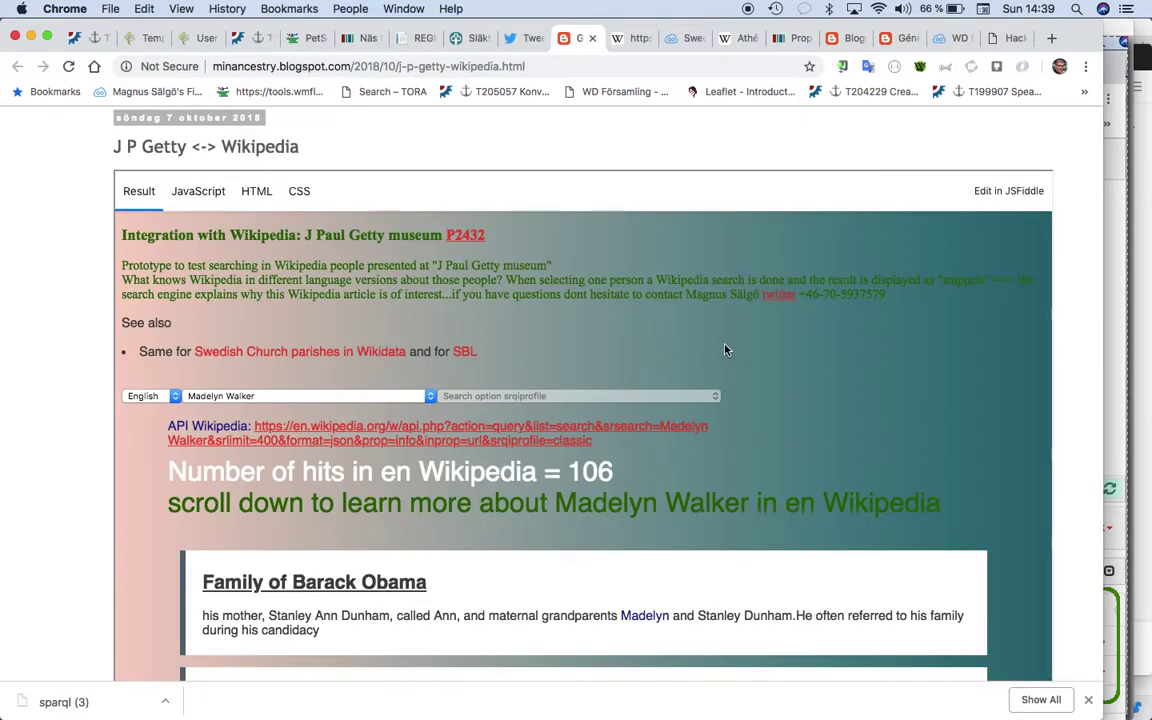
scroll(646, 313, "down", 2)
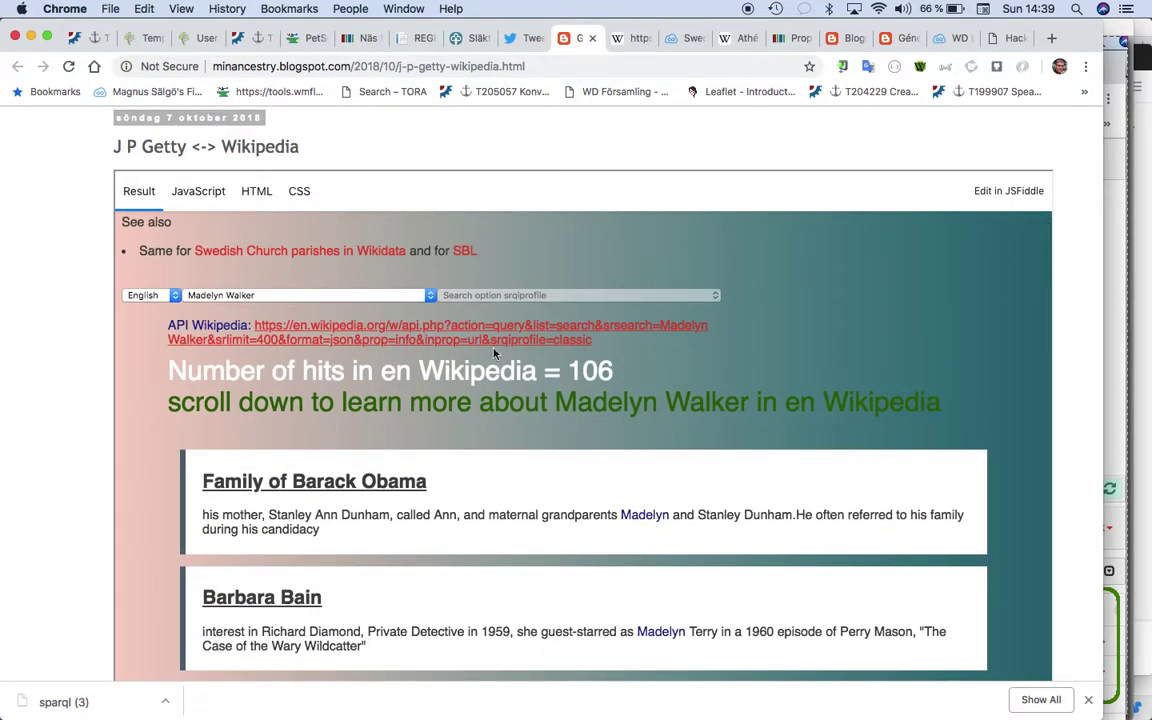
left_click(303, 196)
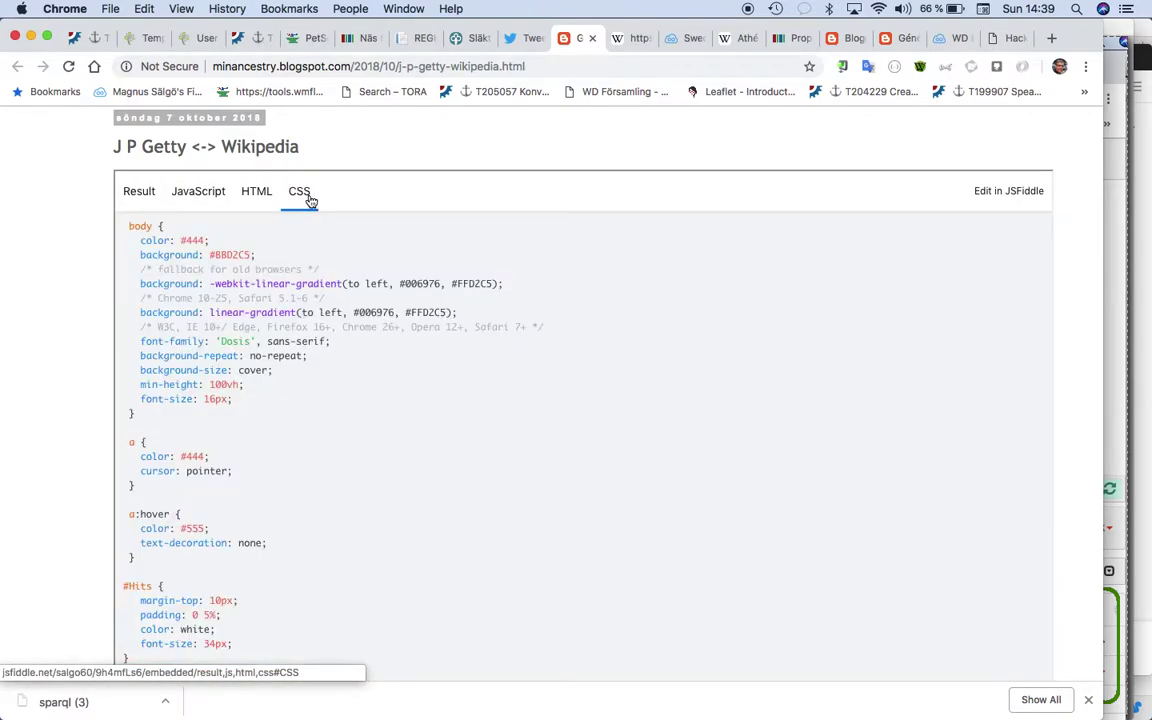
key("super+alt+Right")
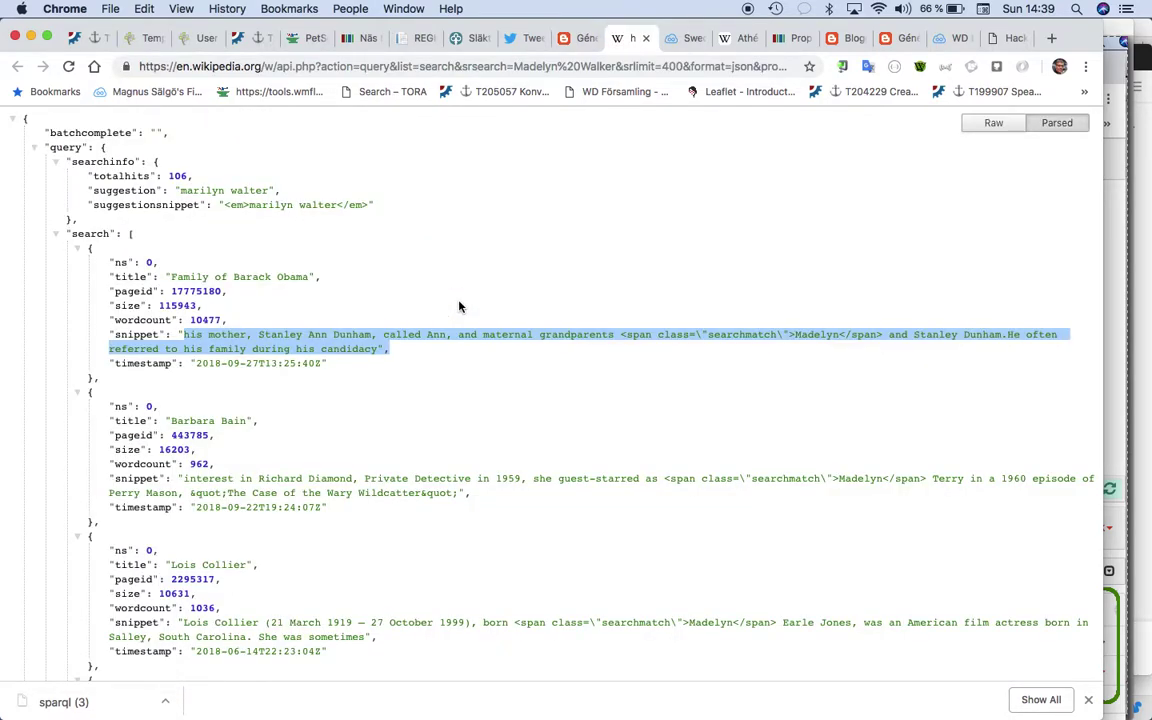
key("super+alt+Left")
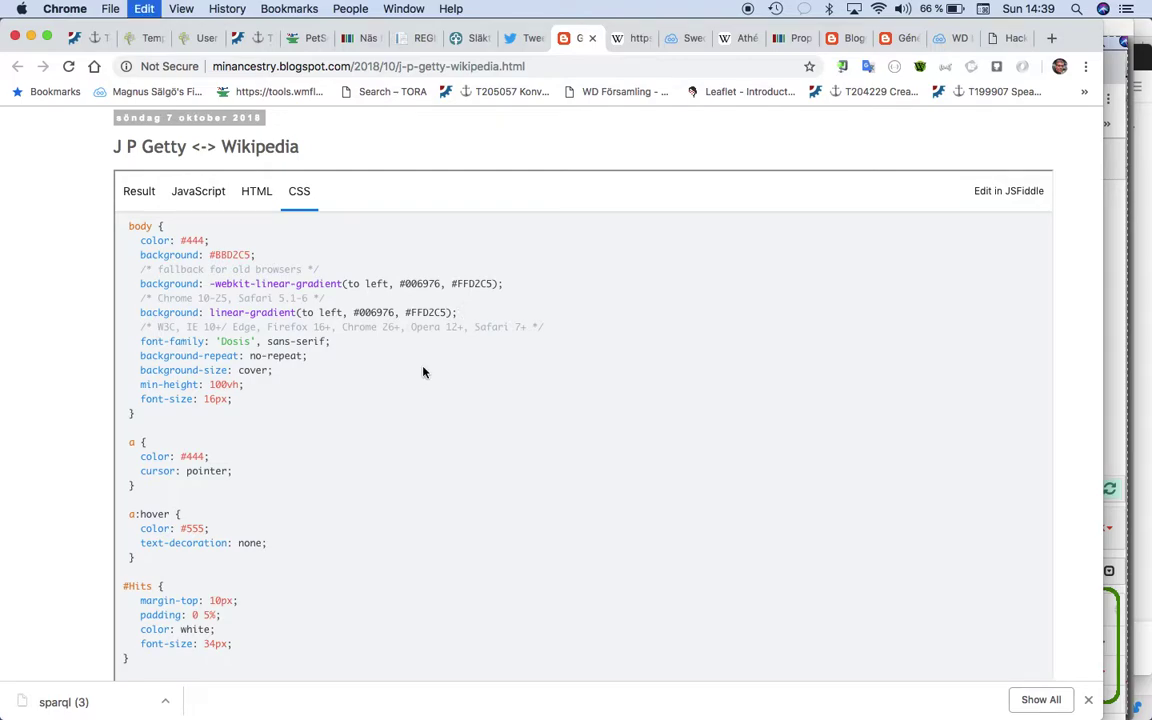
key("super+f")
type("sear")
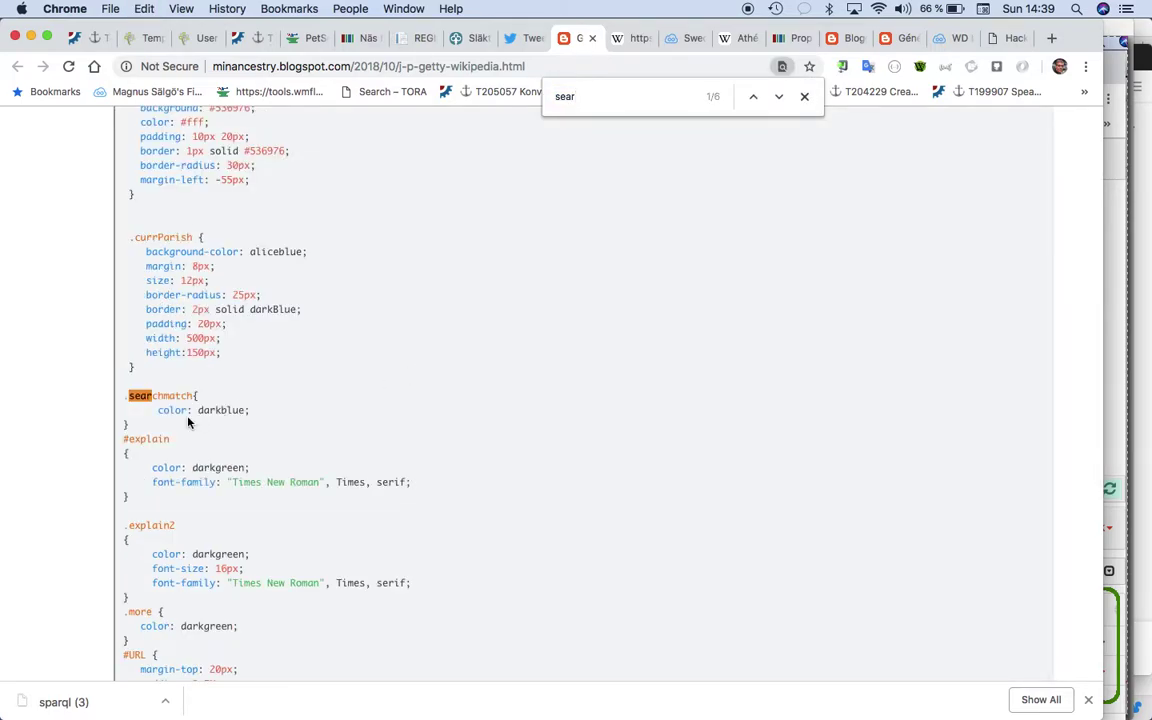
Step: Switch the embedded prototype from its CSS code back to the rendered result
scroll(225, 410, "up", 15)
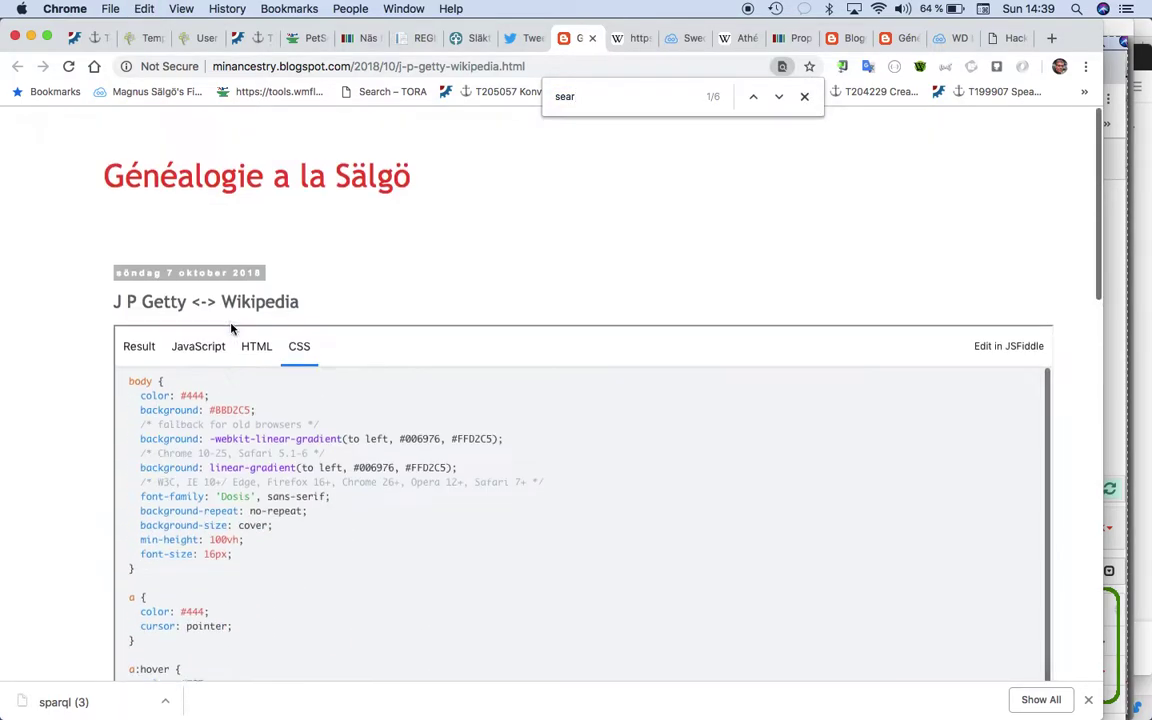
left_click(150, 348)
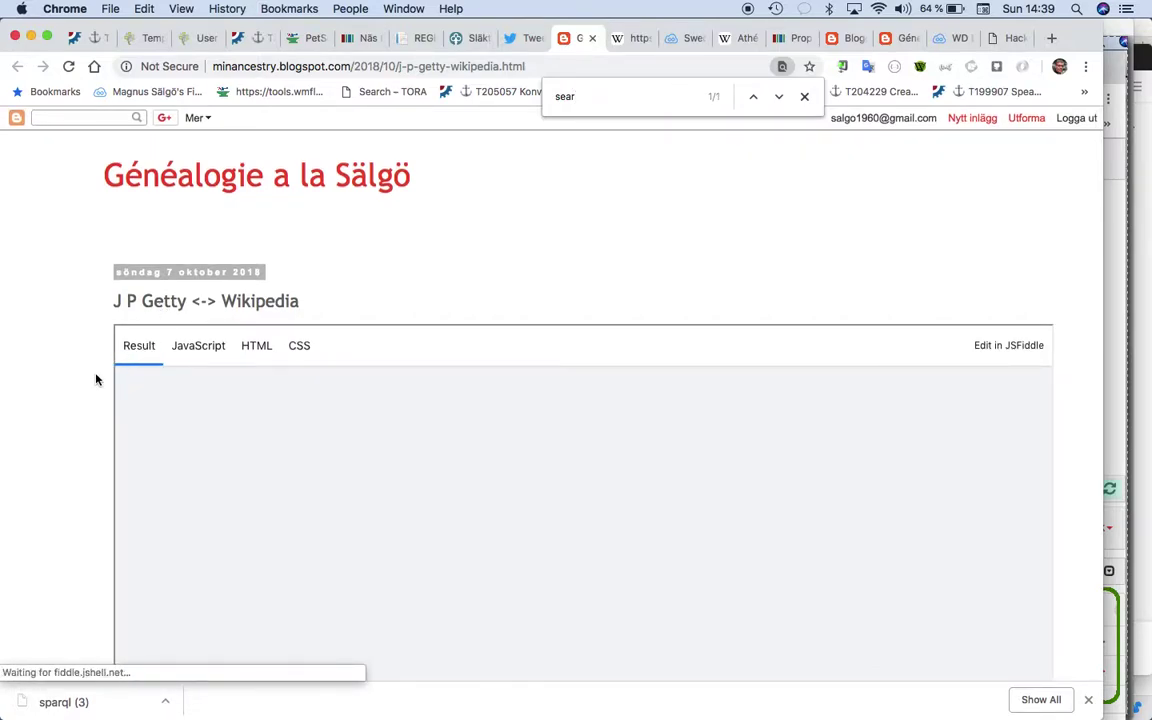
scroll(84, 384, "down", 4)
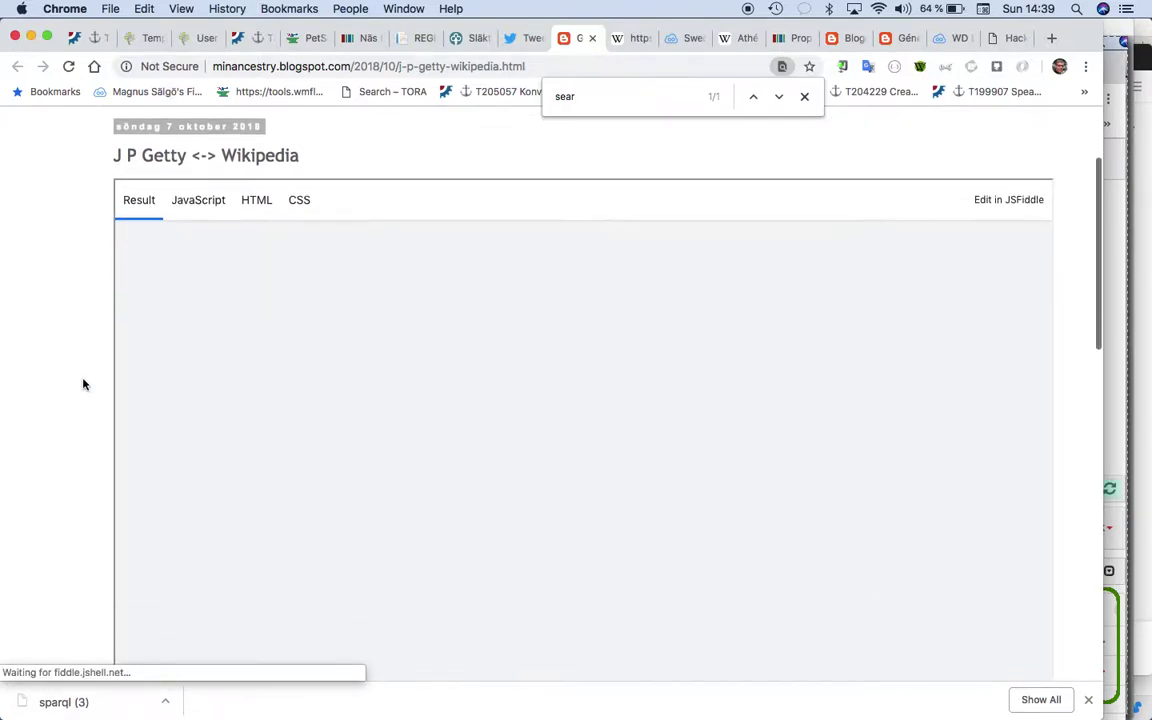
scroll(146, 419, "up", 4)
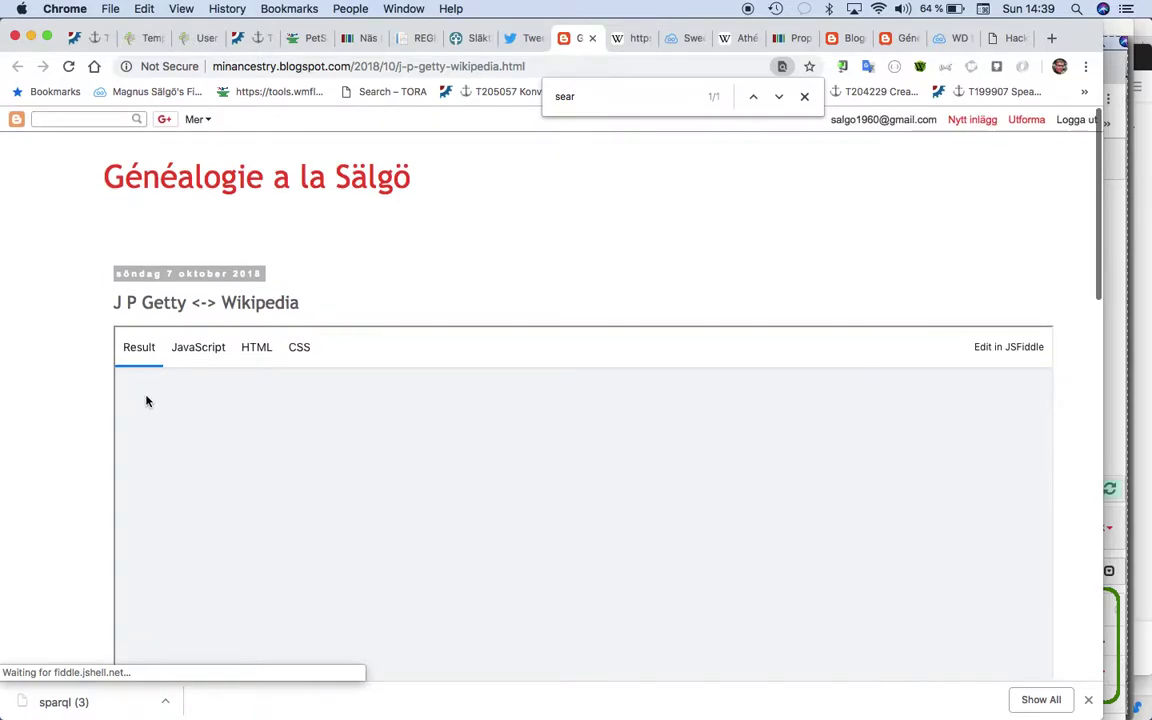
left_click(306, 64)
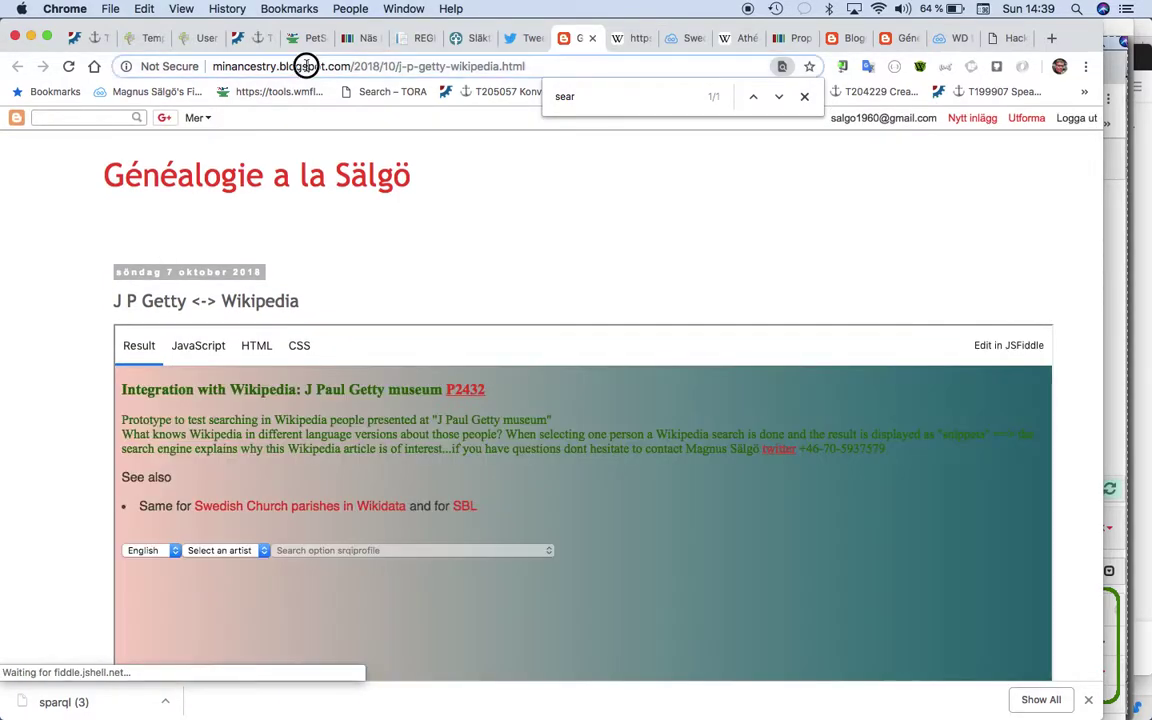
scroll(23, 397, "down", 1)
scroll(23, 397, "down", 4)
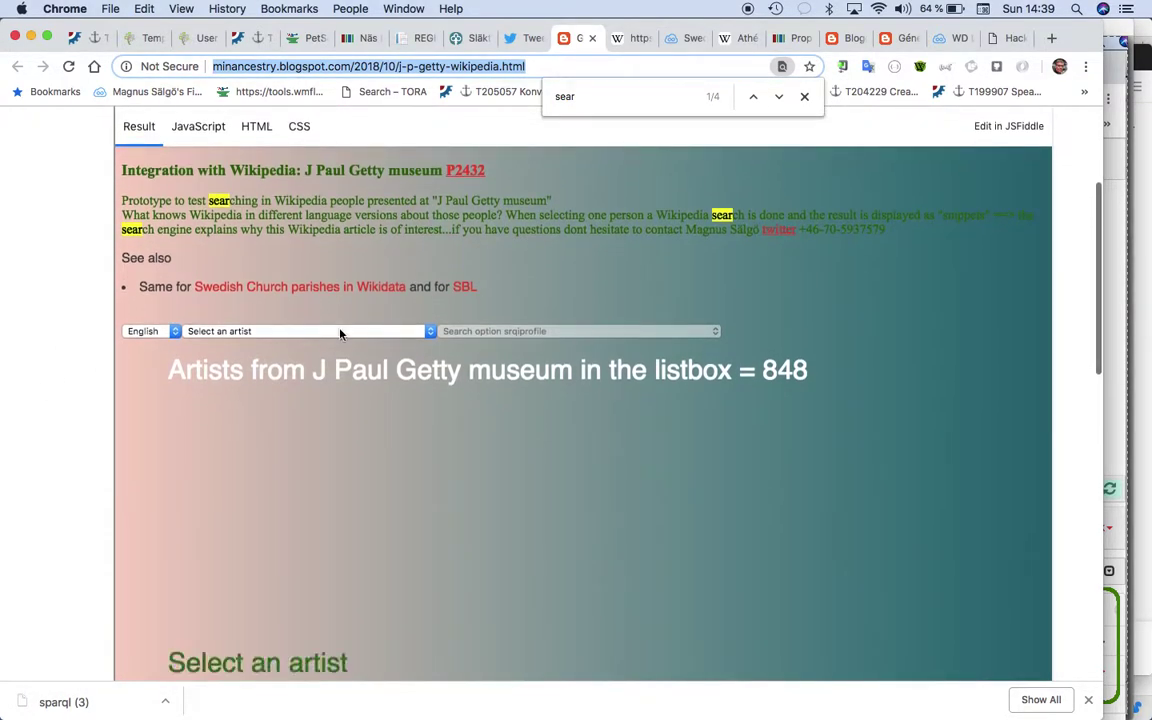
Step: Choose Kyllenios Painter as the artist for the English Wikipedia search
left_click(305, 331)
scroll(320, 480, "down", 10)
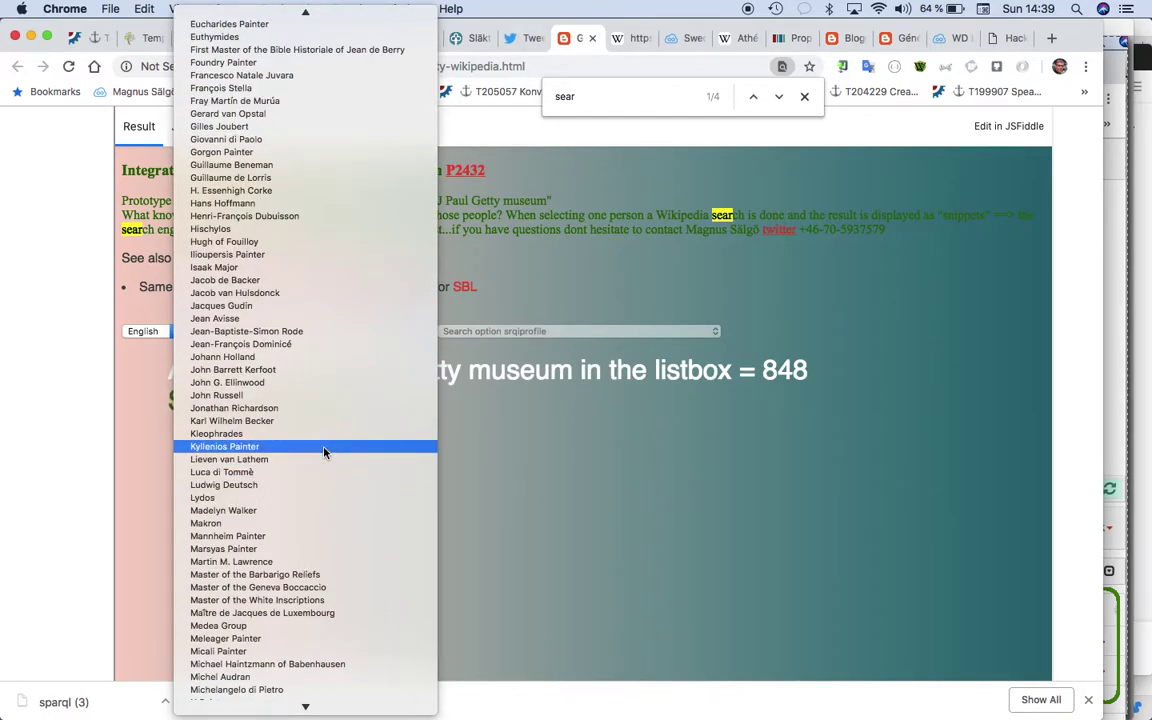
left_click(323, 451)
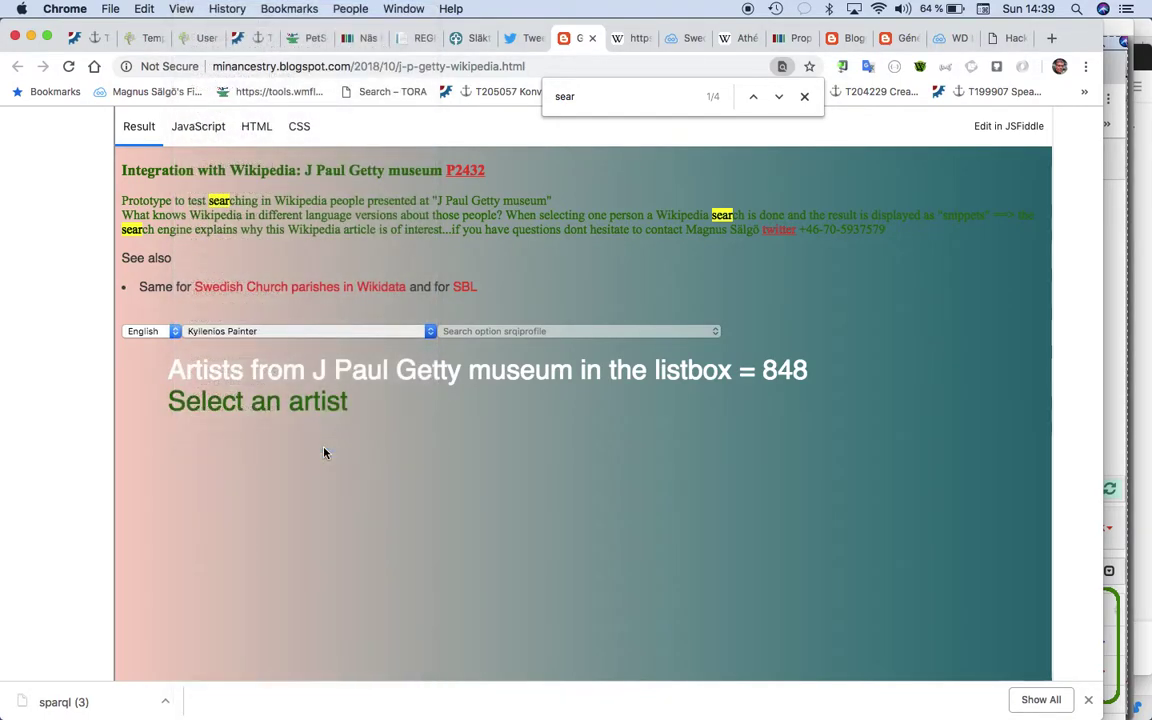
Step: Change the artist to Paulus Hennekyn to list the matching English Wikipedia articles
left_click(325, 331)
scroll(326, 365, "down", 10)
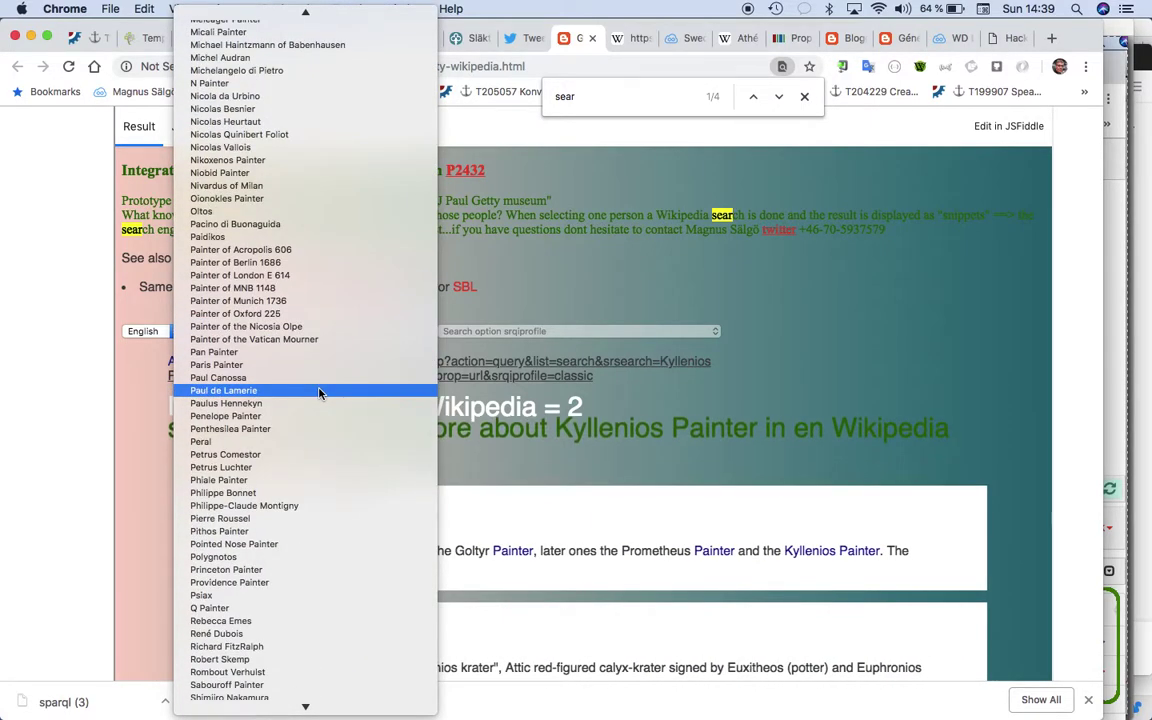
left_click(320, 404)
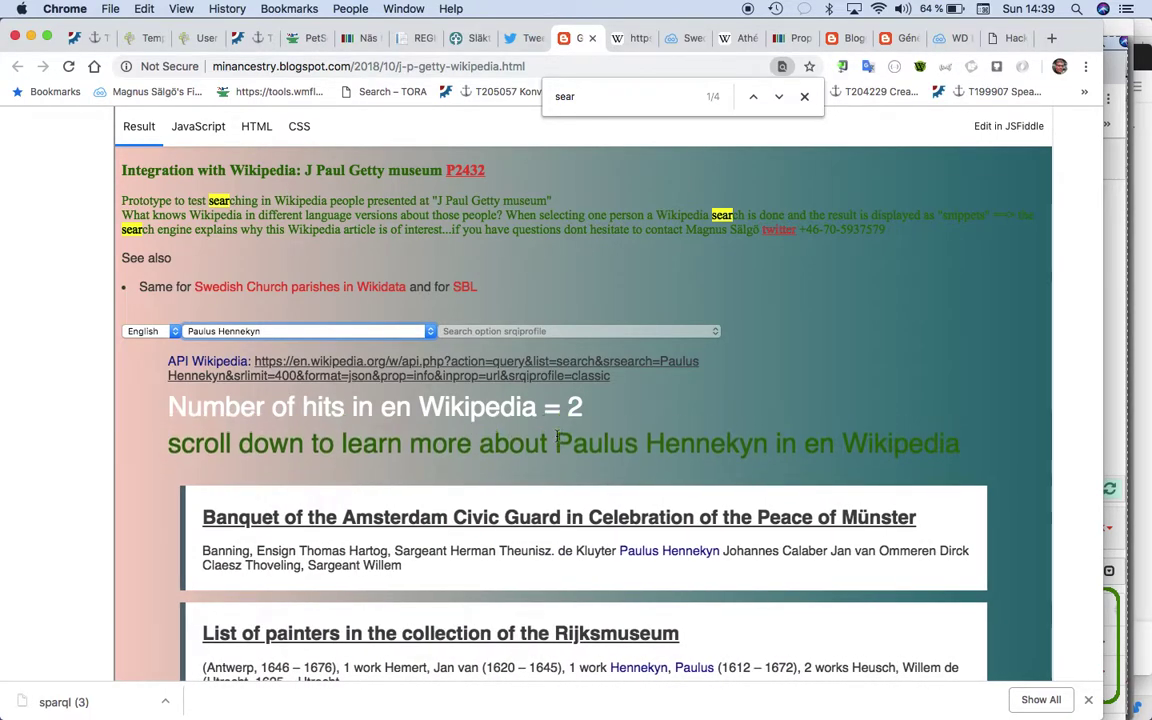
Step: Set the artist to Pierre Roussel and open the Pierre Roussel Wikipedia article from the search results
left_click(395, 331)
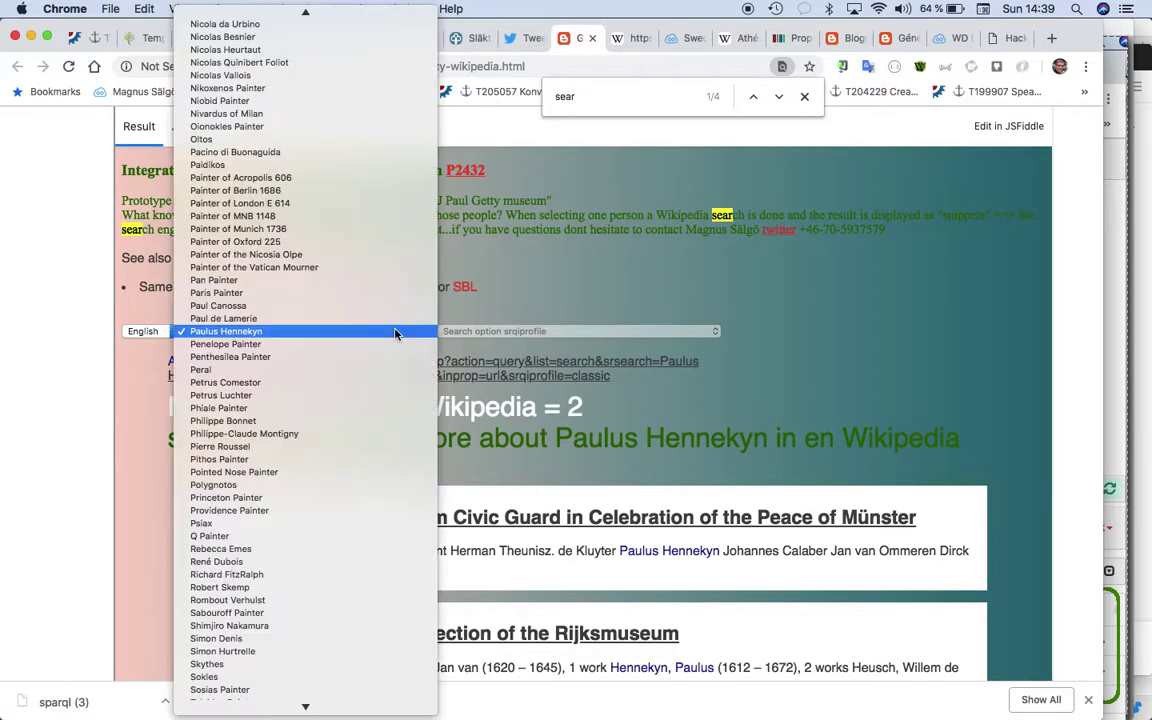
left_click(366, 451)
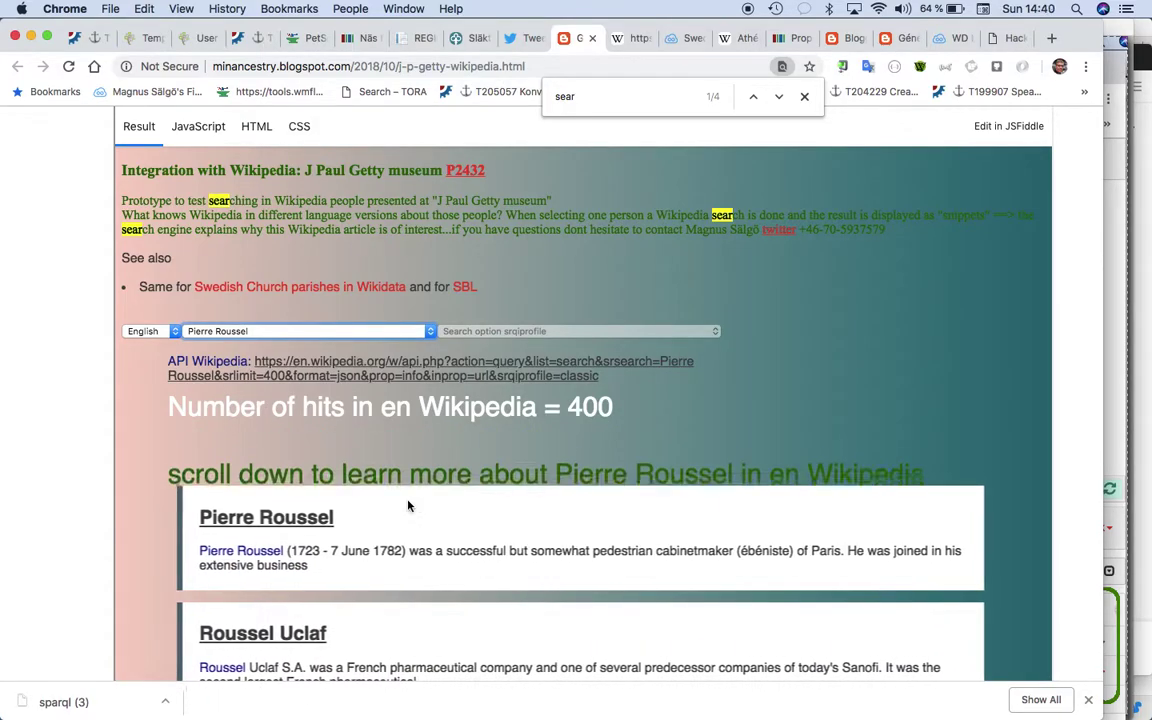
scroll(398, 507, "down", 1)
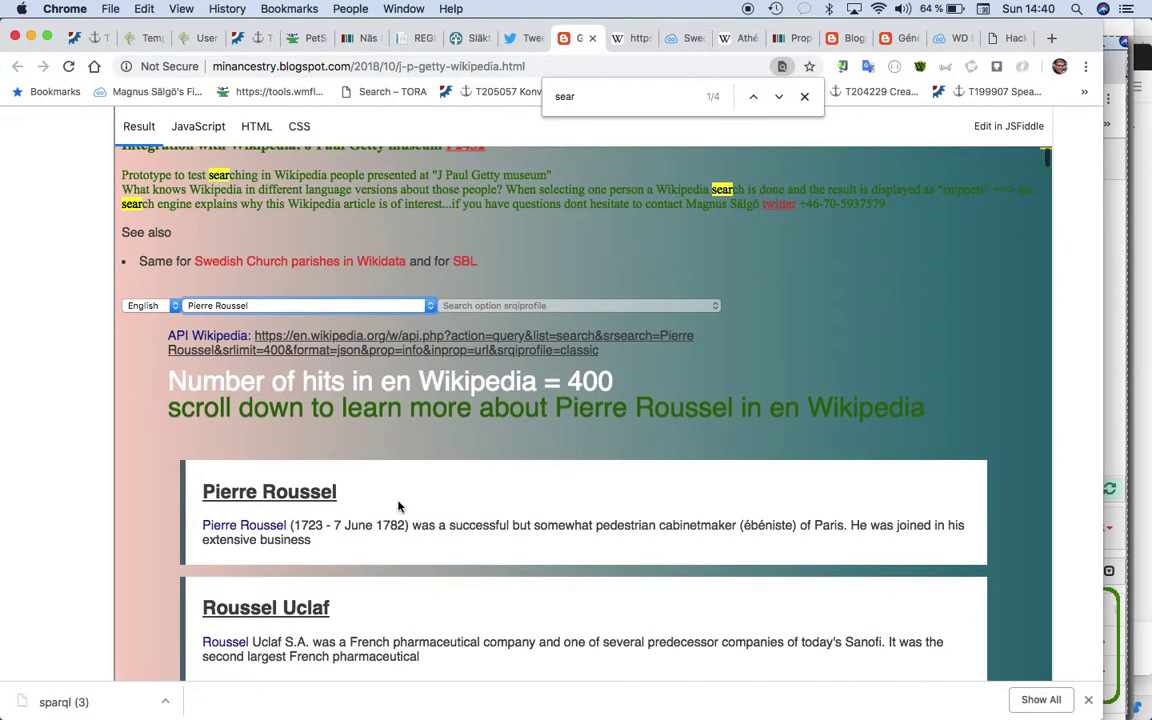
left_click(318, 503)
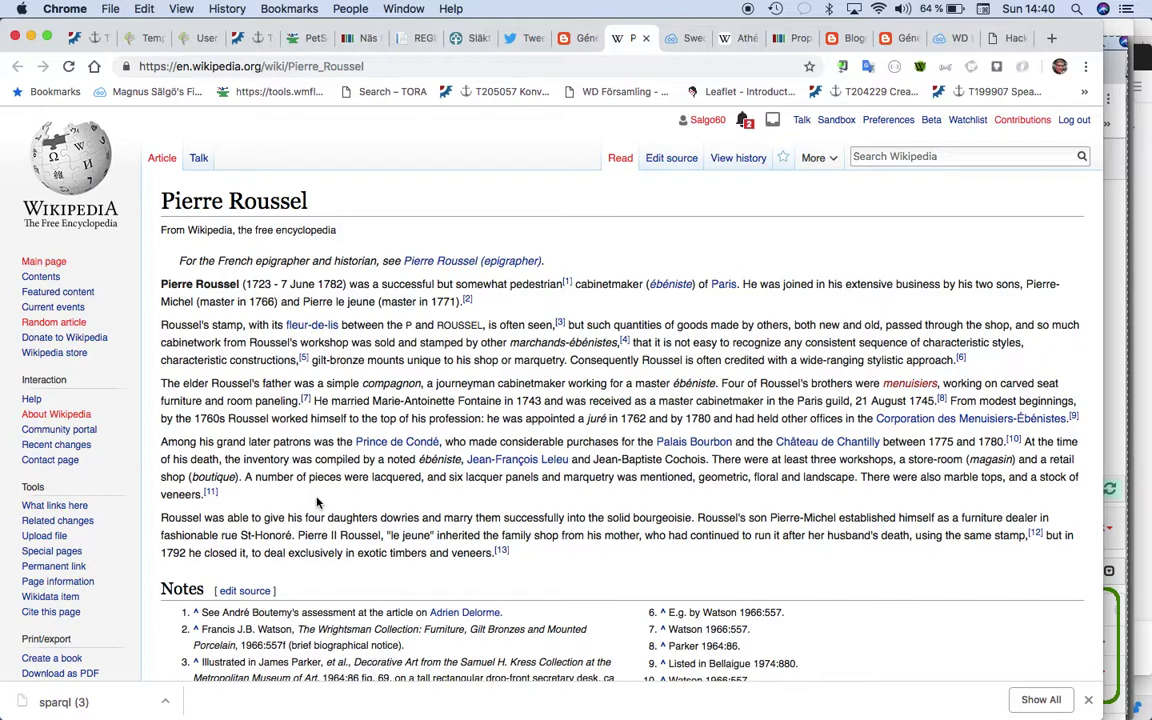
Step: Go back to the prototype page and look through the remaining article snippets for Pierre Roussel
key("super+alt+Left")
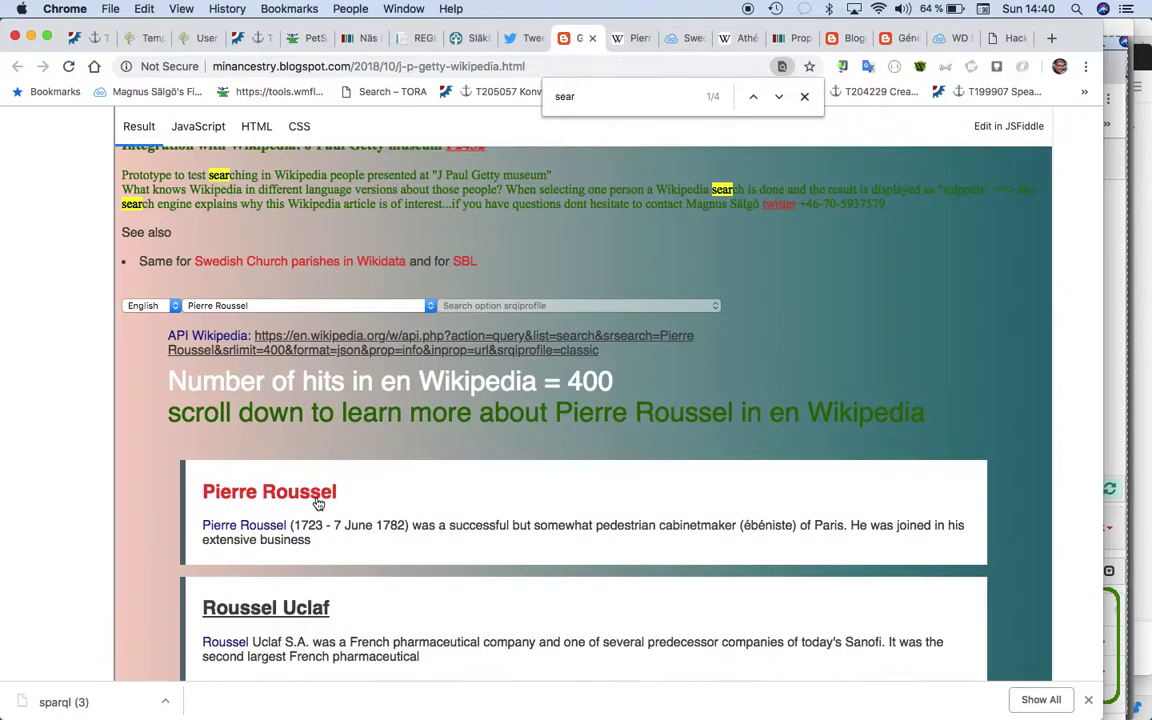
scroll(200, 522, "down", 3)
scroll(190, 522, "down", 7)
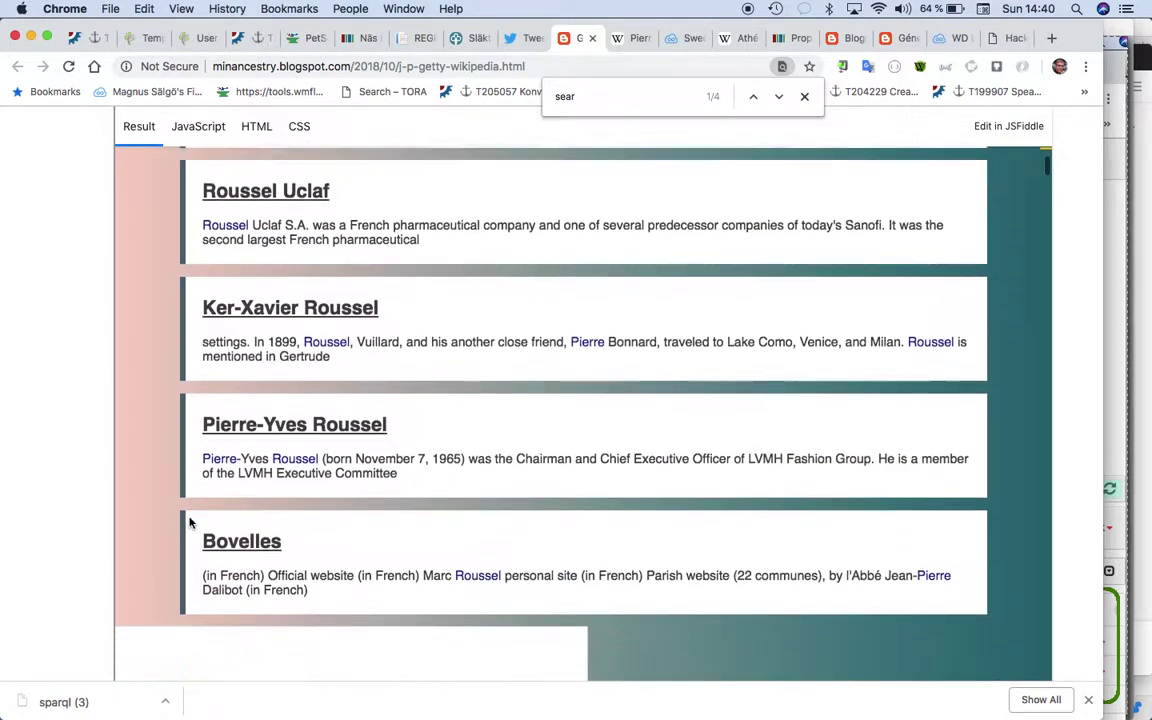
scroll(190, 522, "up", 10)
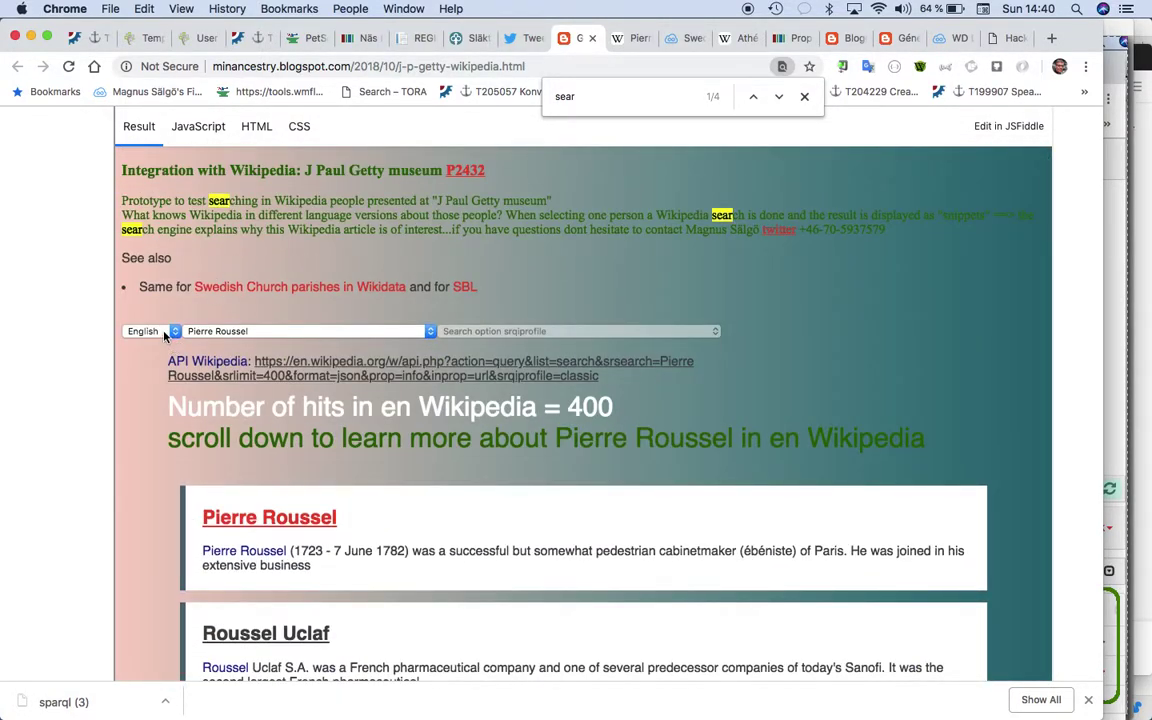
Step: Switch the search language to Italy for Pierre Roussel and look through the listed Italian Wikipedia snippets
left_click(165, 335)
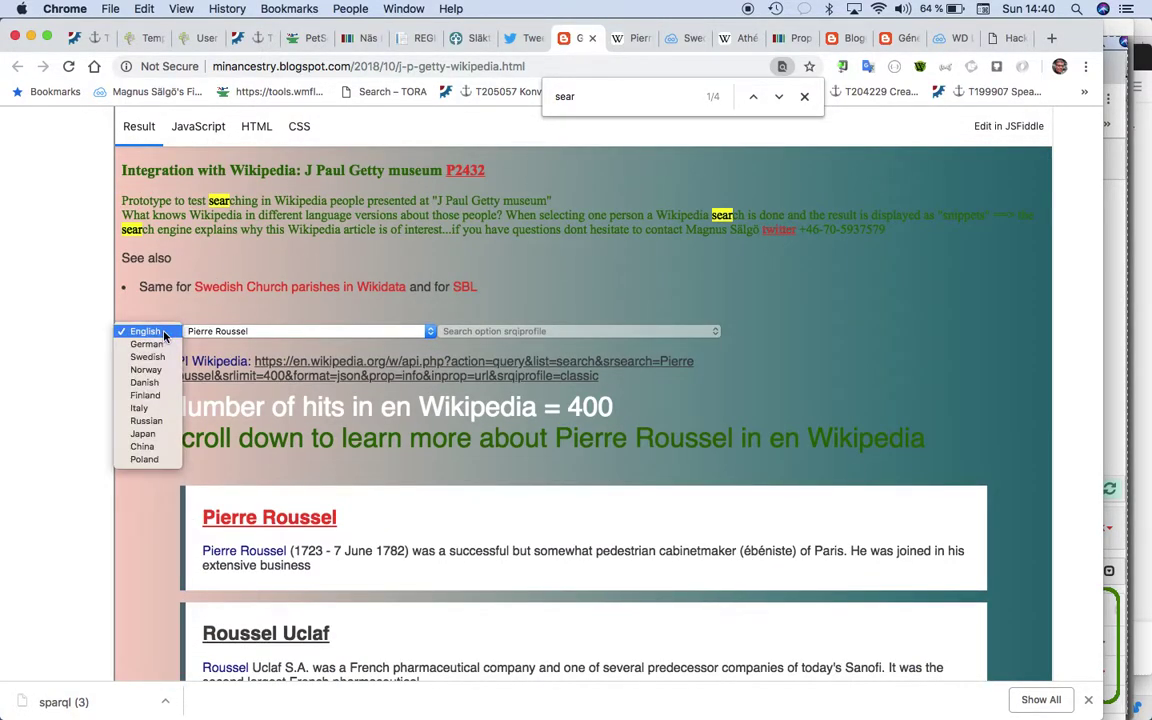
left_click(157, 410)
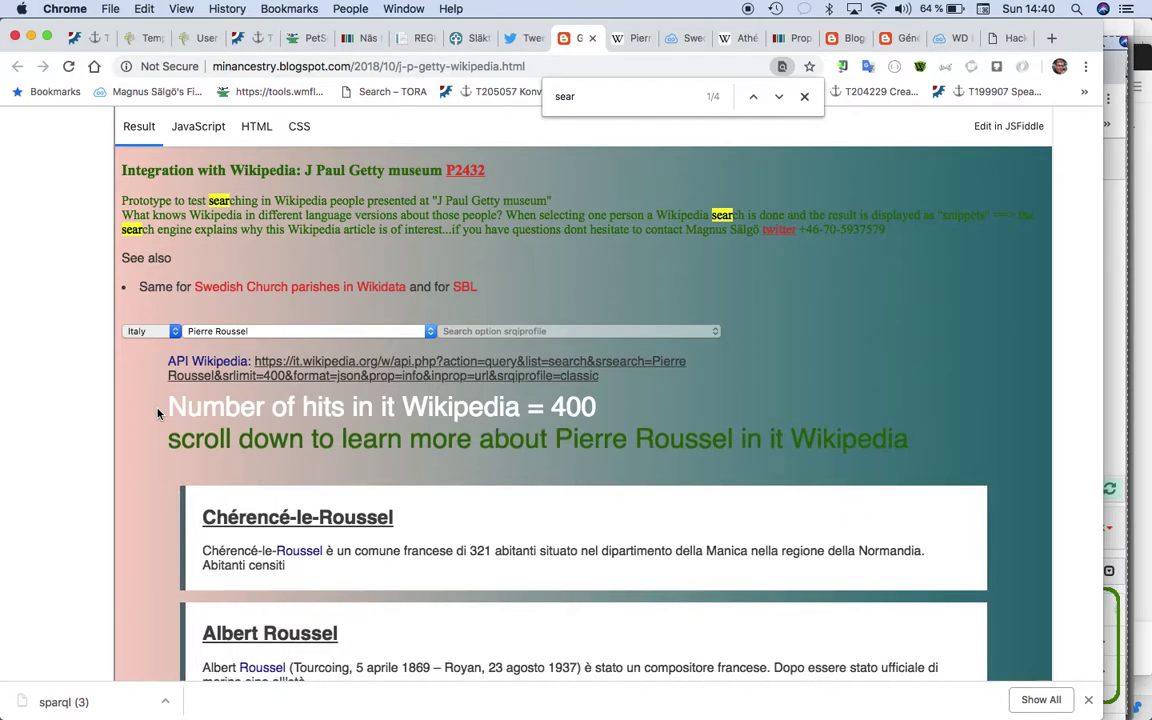
scroll(157, 413, "down", 3)
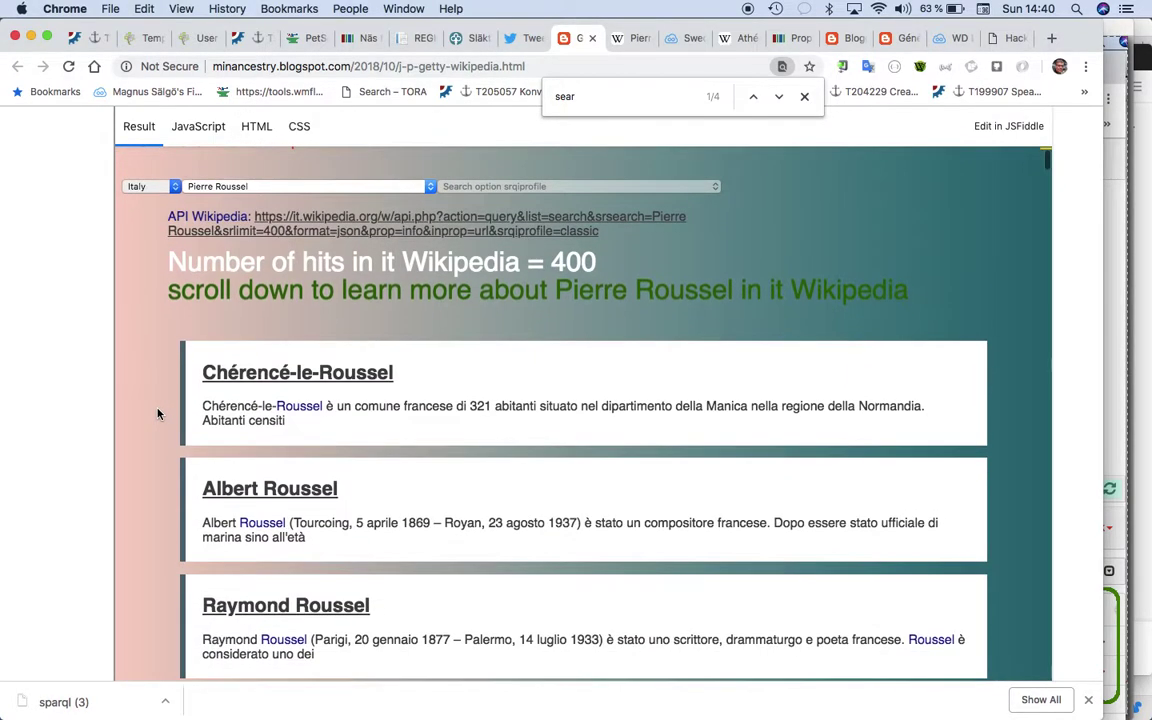
scroll(157, 413, "down", 10)
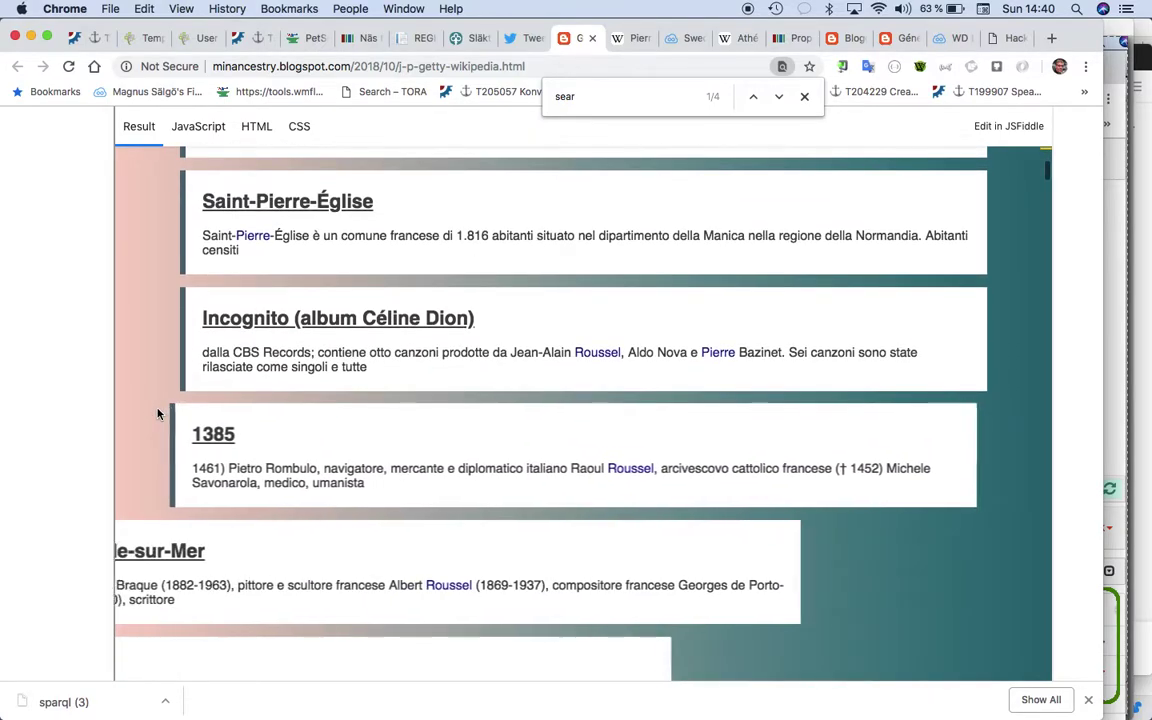
scroll(157, 413, "down", 3)
scroll(157, 413, "up", 15)
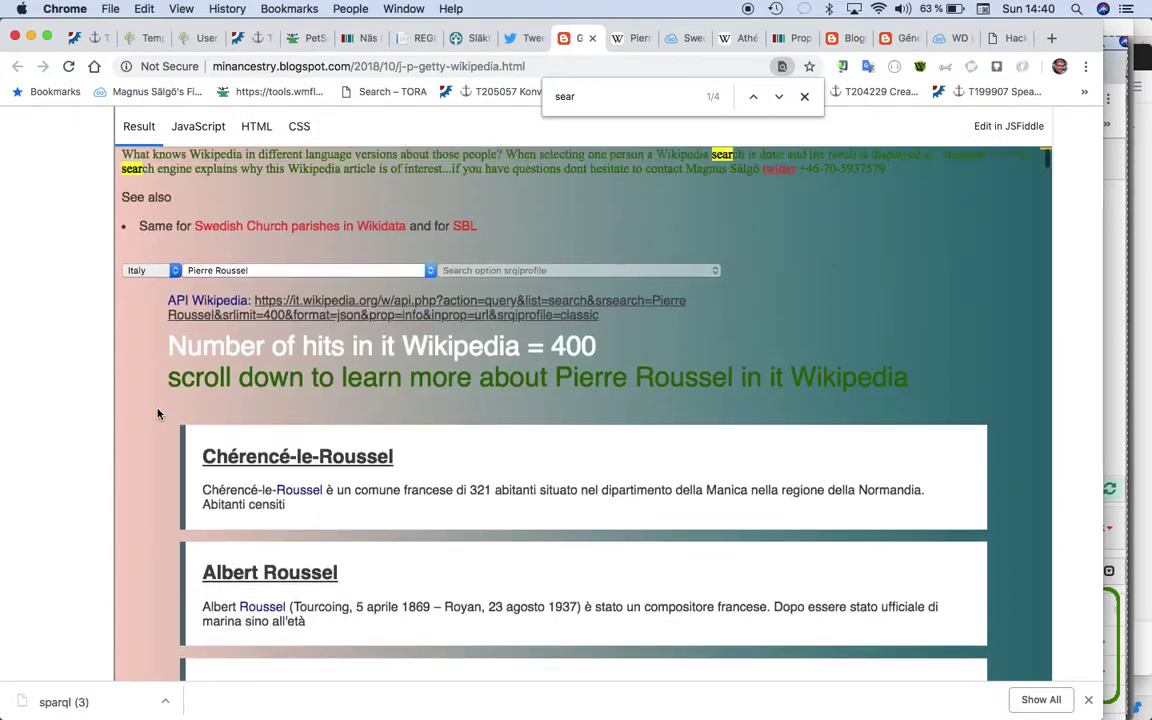
Step: Switch the search language to German and view the Pierre Roussel results from German Wikipedia
left_click(150, 270)
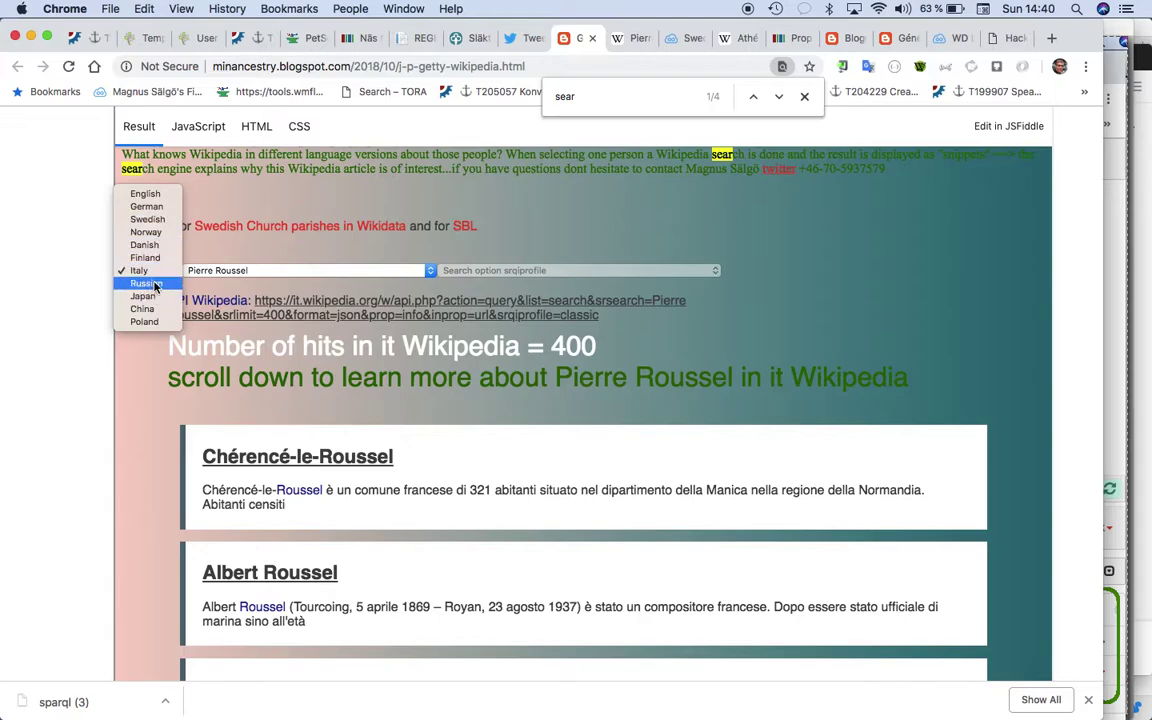
left_click(156, 207)
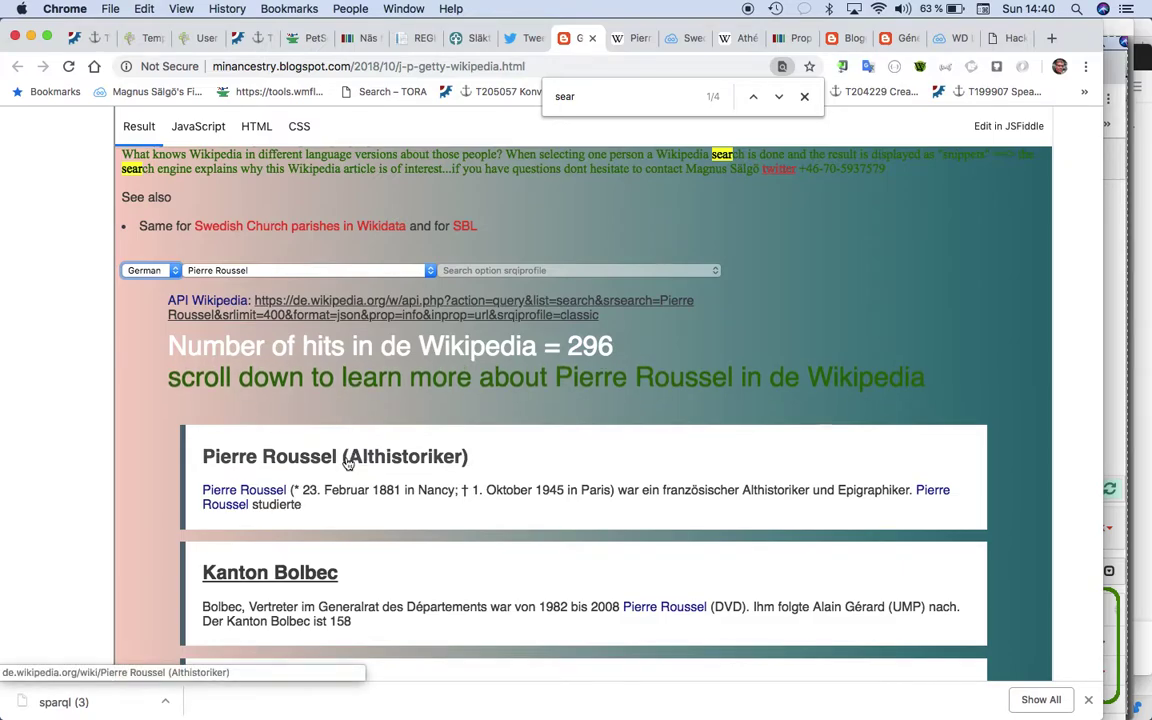
scroll(348, 462, "down", 2)
scroll(353, 245, "up", 2)
Step: Change the artist to Francesco Primaticcio and review the matching German Wikipedia snippets
left_click(353, 245)
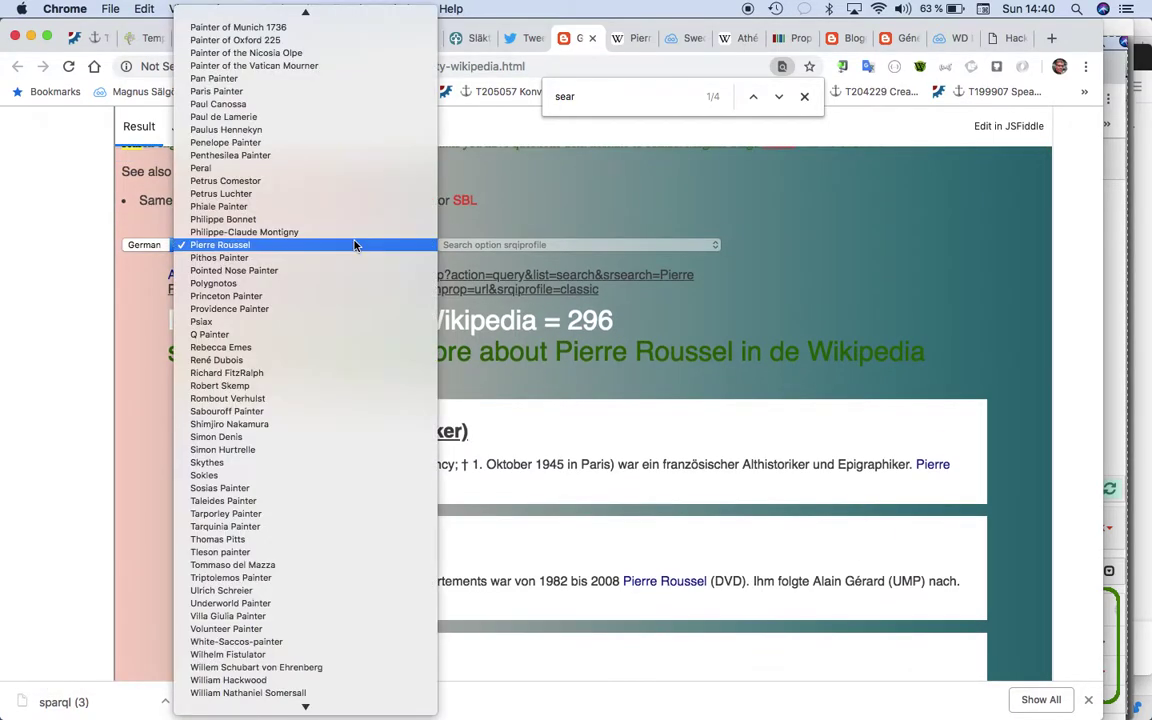
scroll(300, 420, "down", 15)
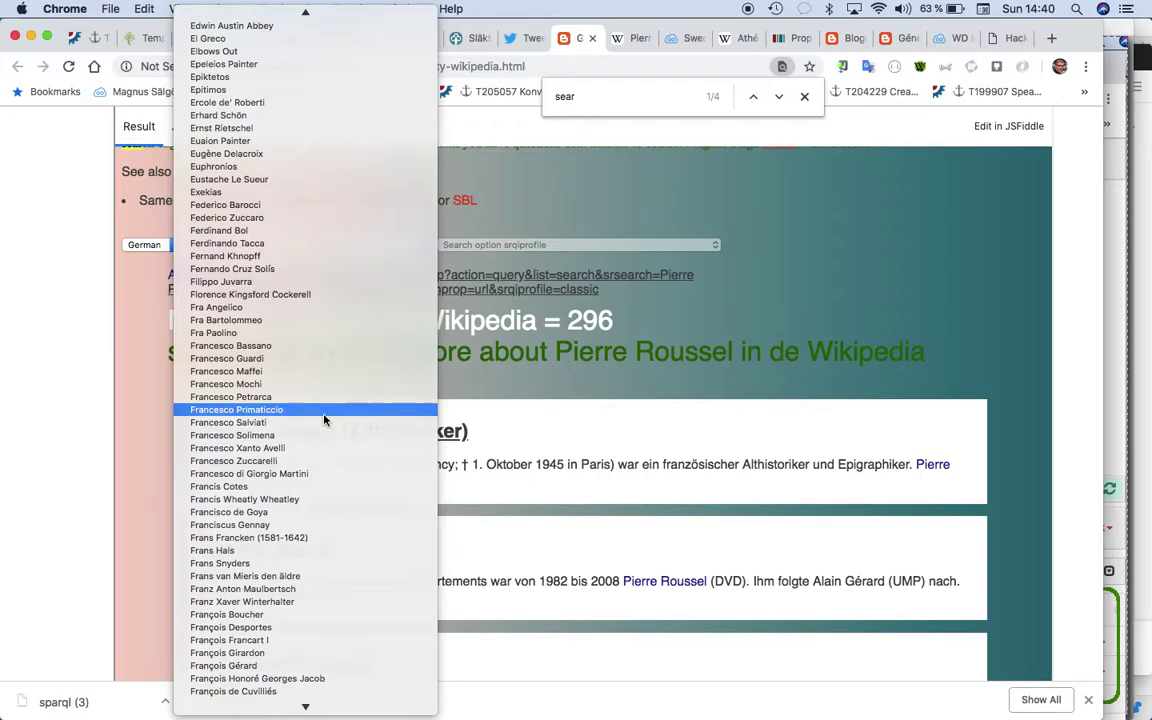
left_click(323, 420)
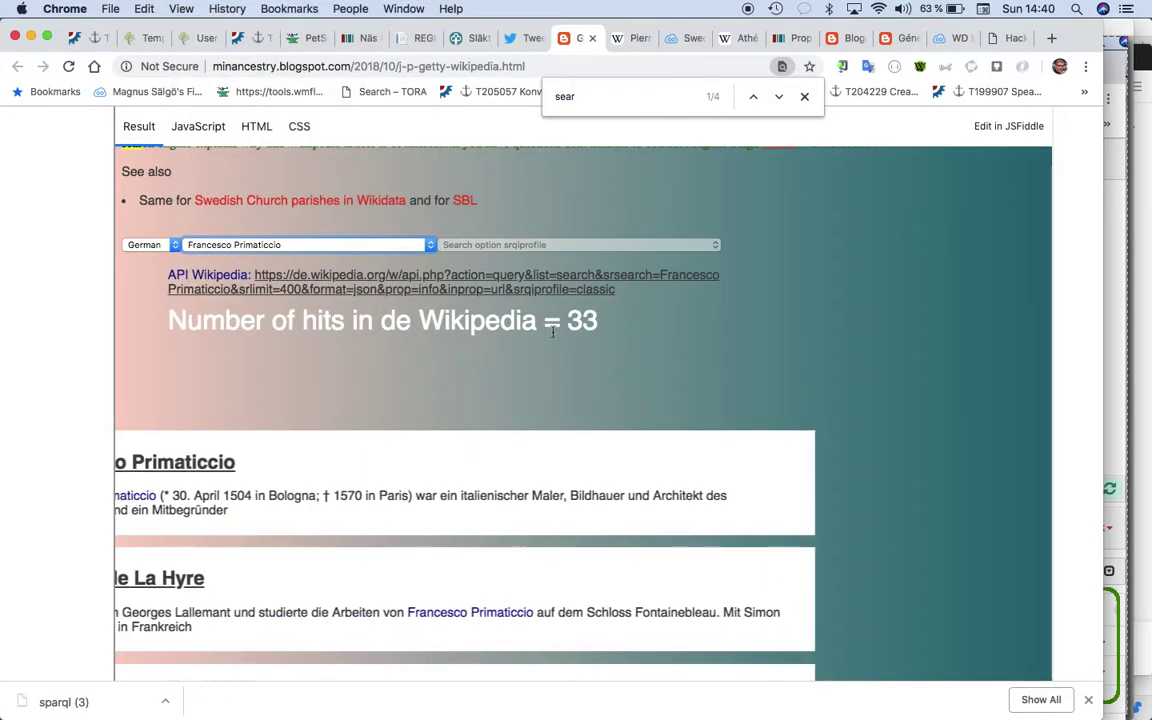
scroll(451, 398, "down", 2)
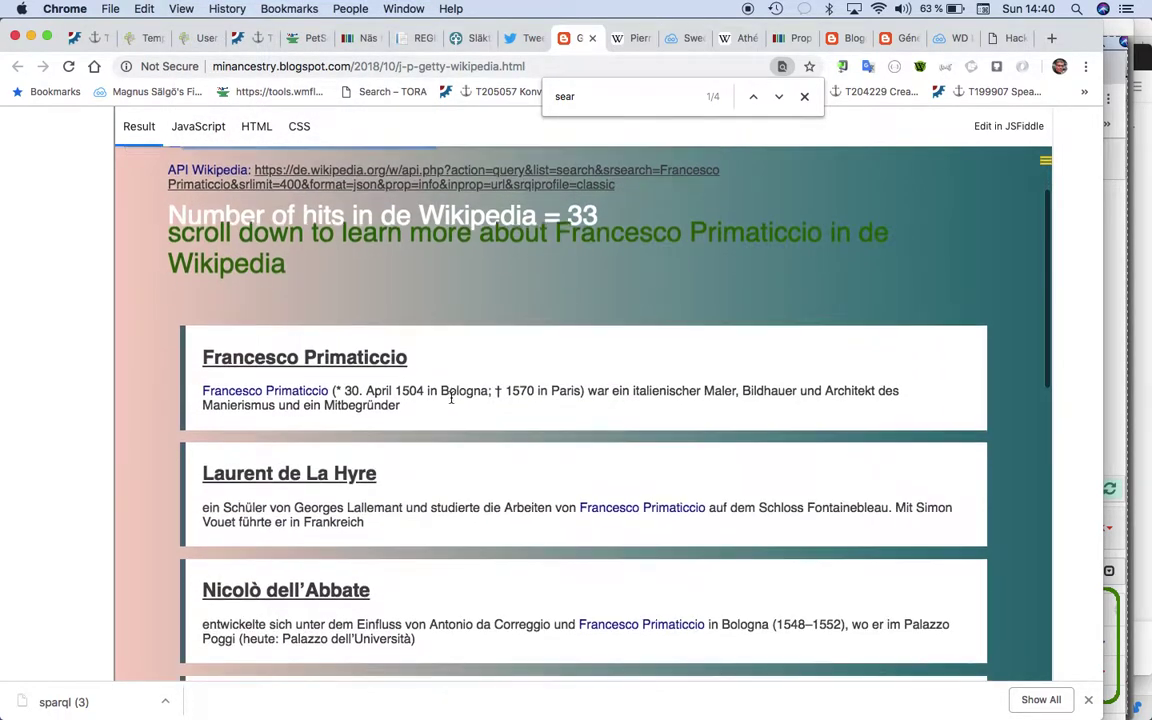
scroll(451, 398, "up", 2)
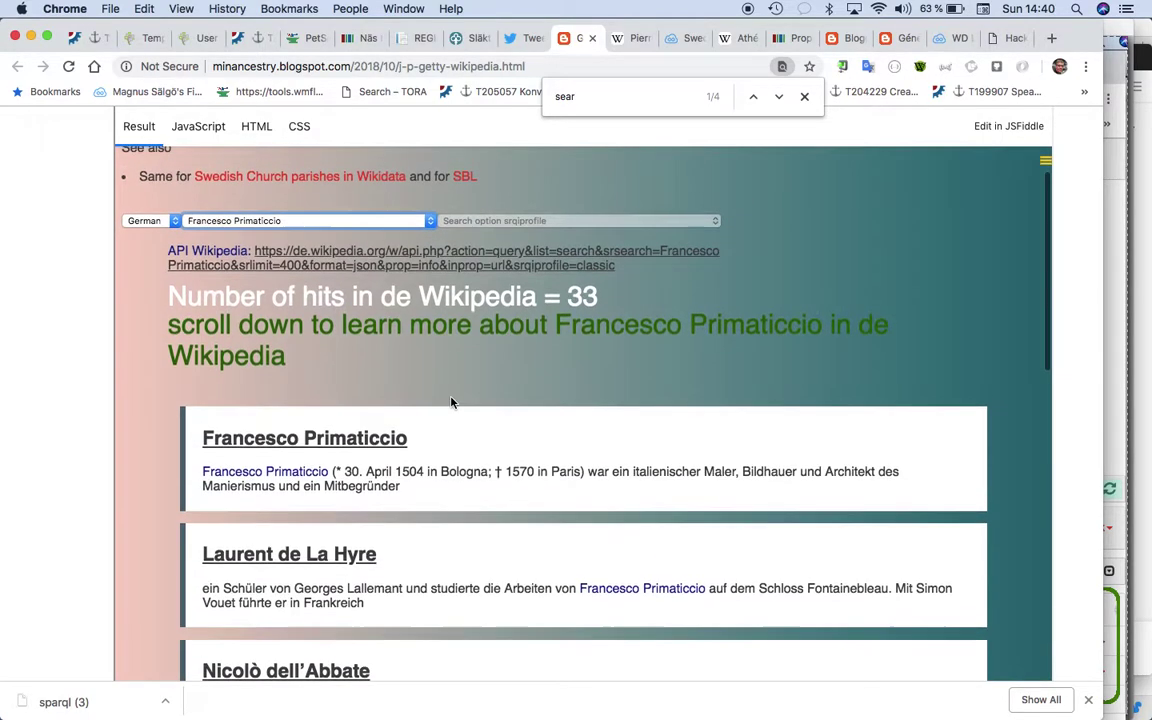
scroll(451, 402, "up", 1)
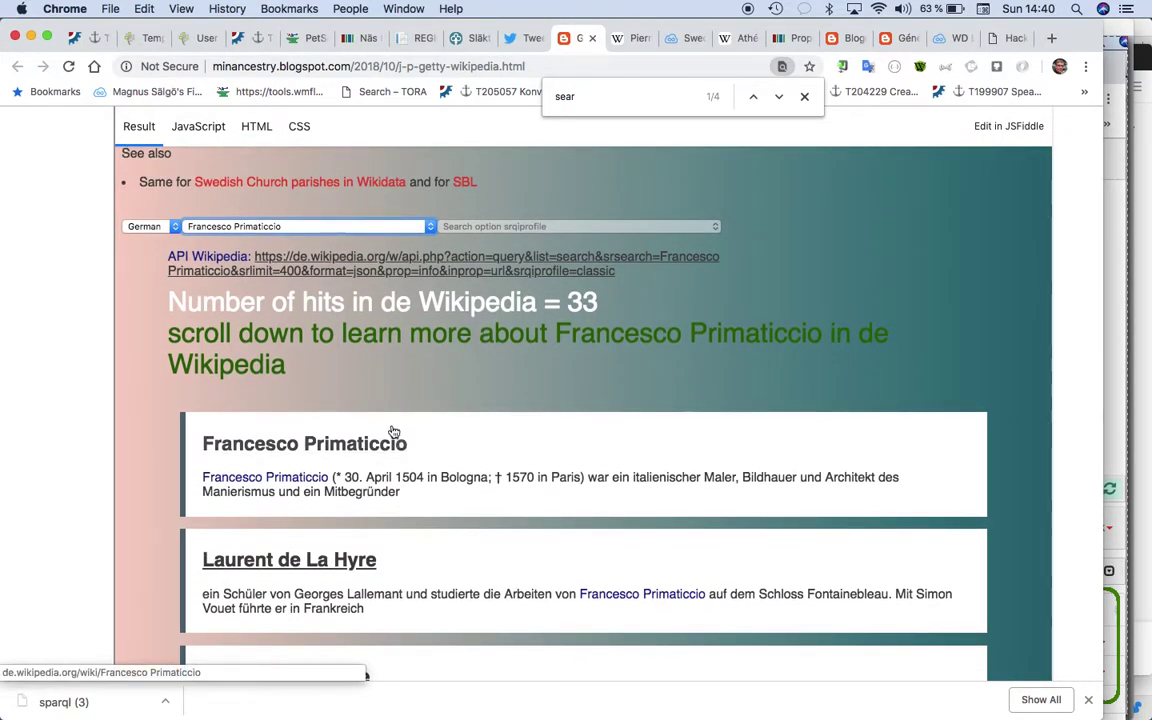
Step: Set the search language to Swedish, view the Francesco Primaticcio article from the results, and return to the prototype page
left_click(157, 228)
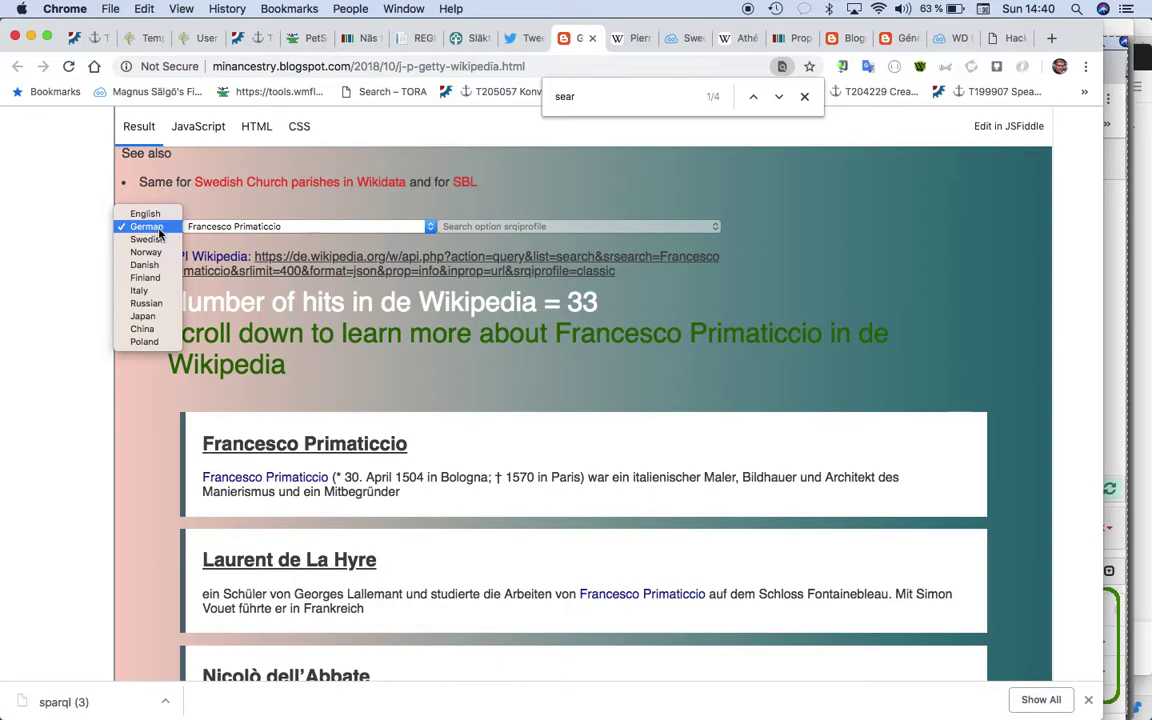
left_click(158, 238)
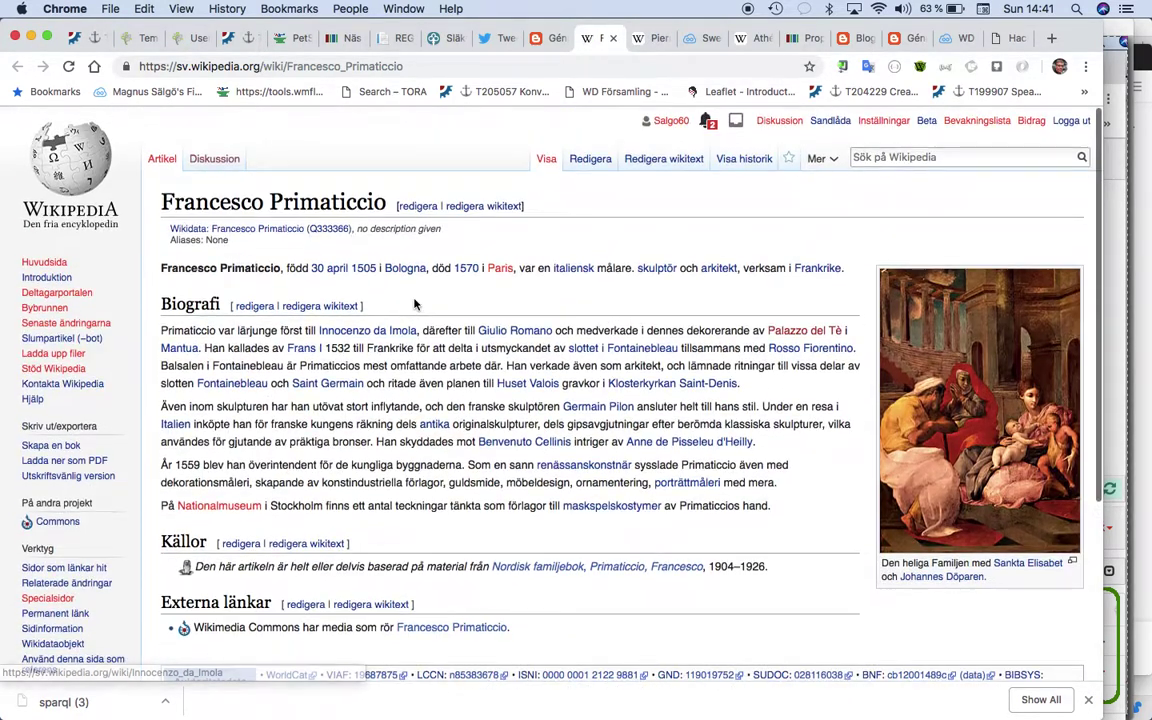
key("ctrl+shift+Tab")
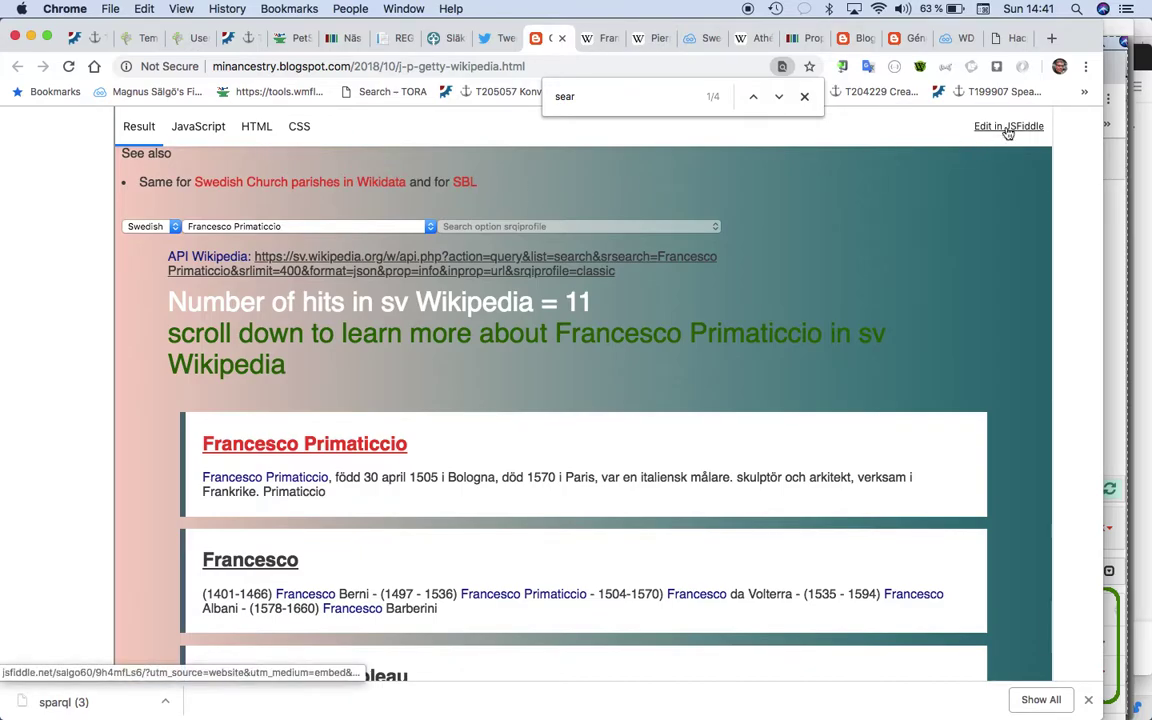
Step: Show the prototype's JavaScript source and highlight the WOW().init() call and the SPARQL query definition
left_click(190, 126)
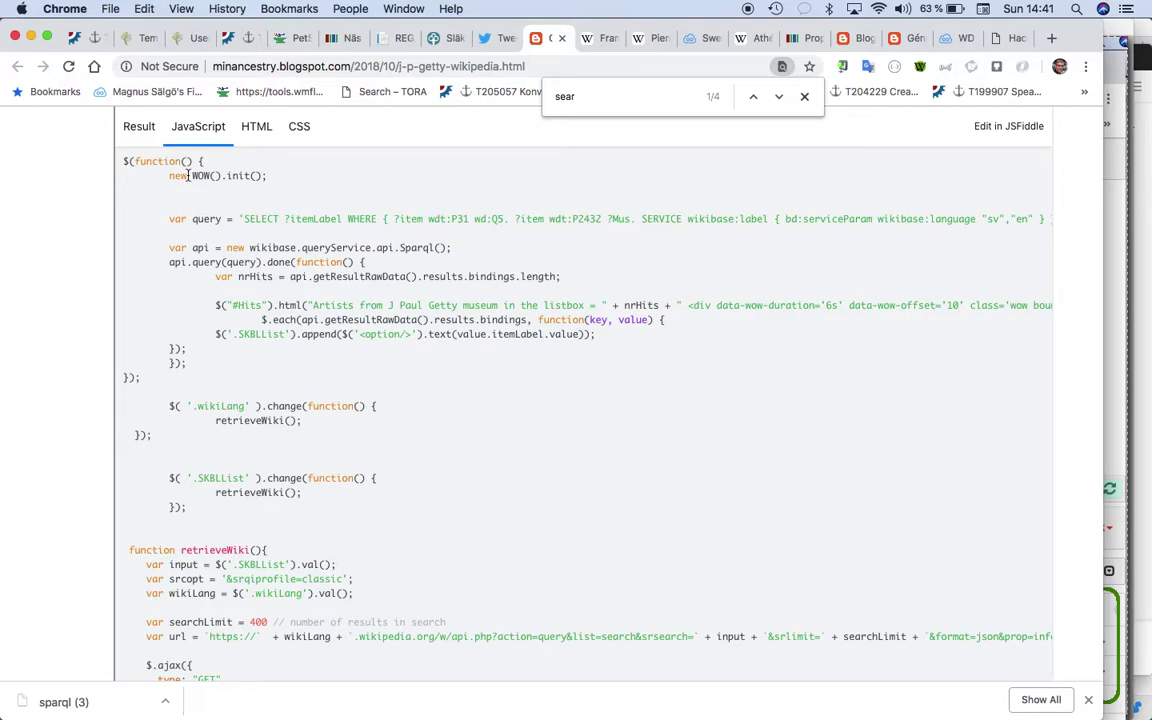
left_click_drag(188, 175, 263, 176)
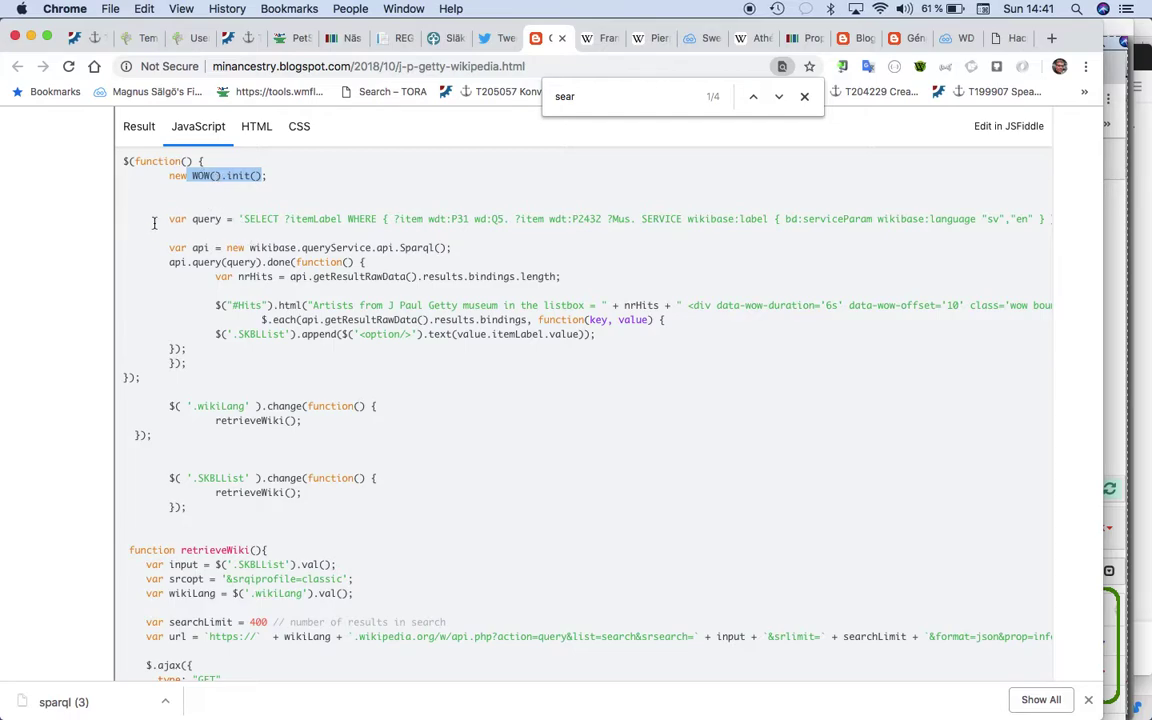
left_click_drag(143, 205, 150, 236)
scroll(172, 270, "down", 1)
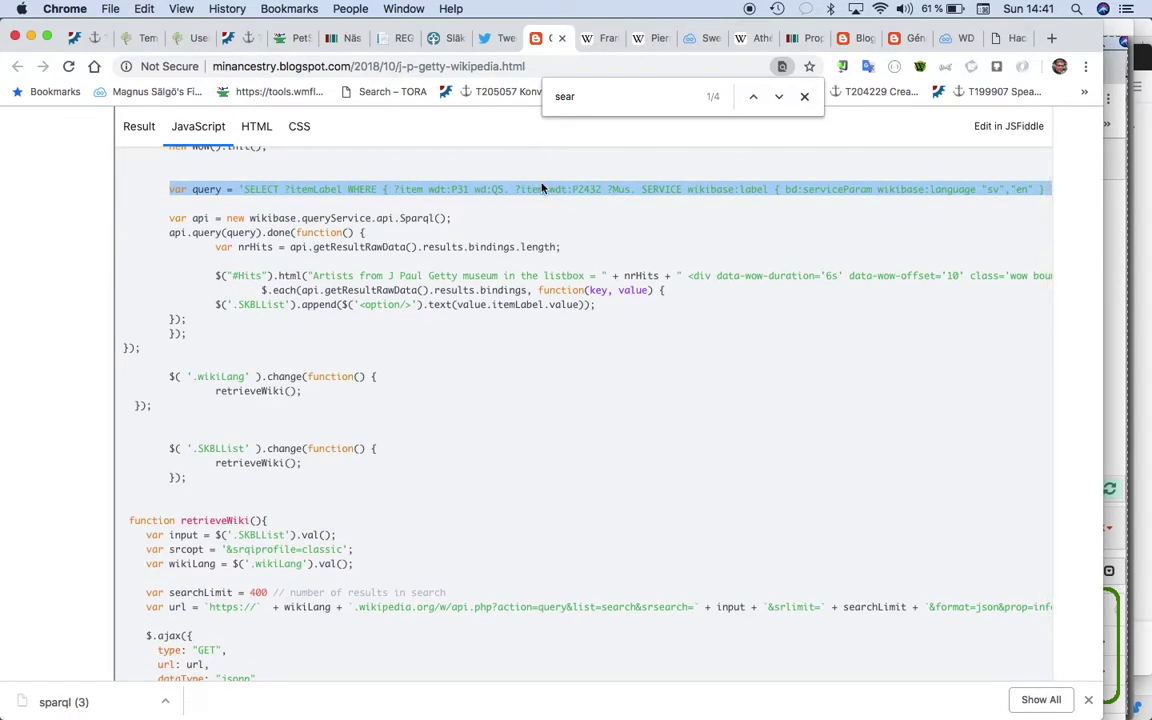
scroll(580, 189, "down", 3)
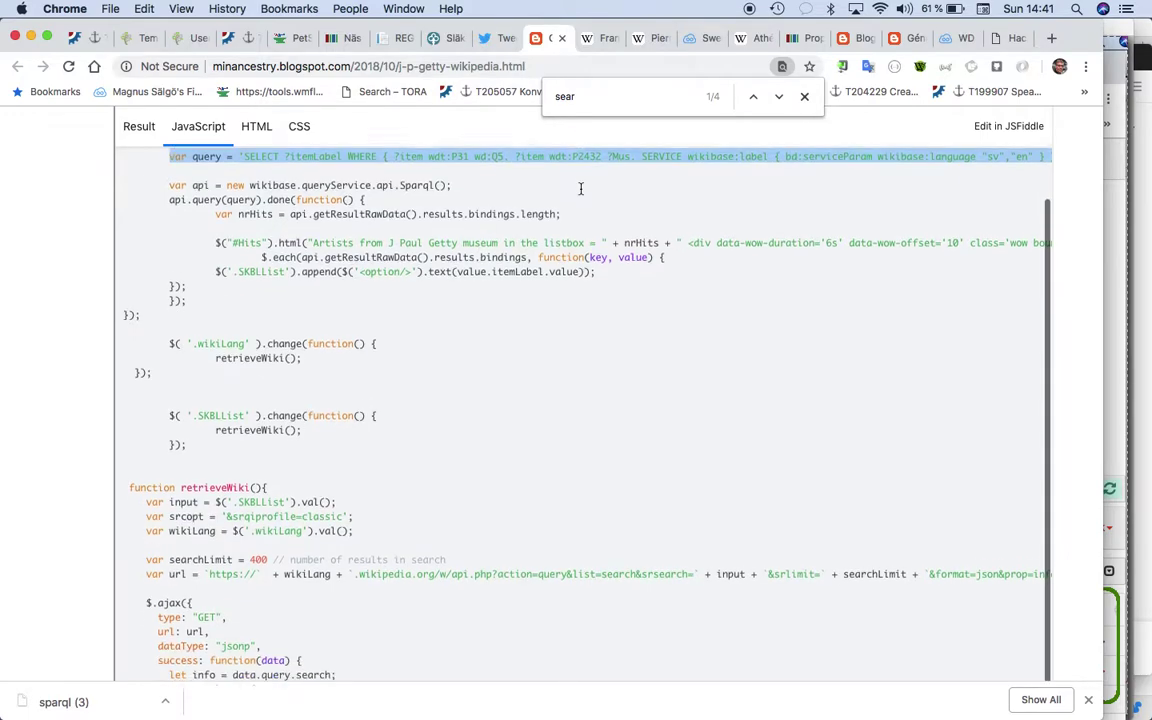
scroll(487, 266, "up", 1)
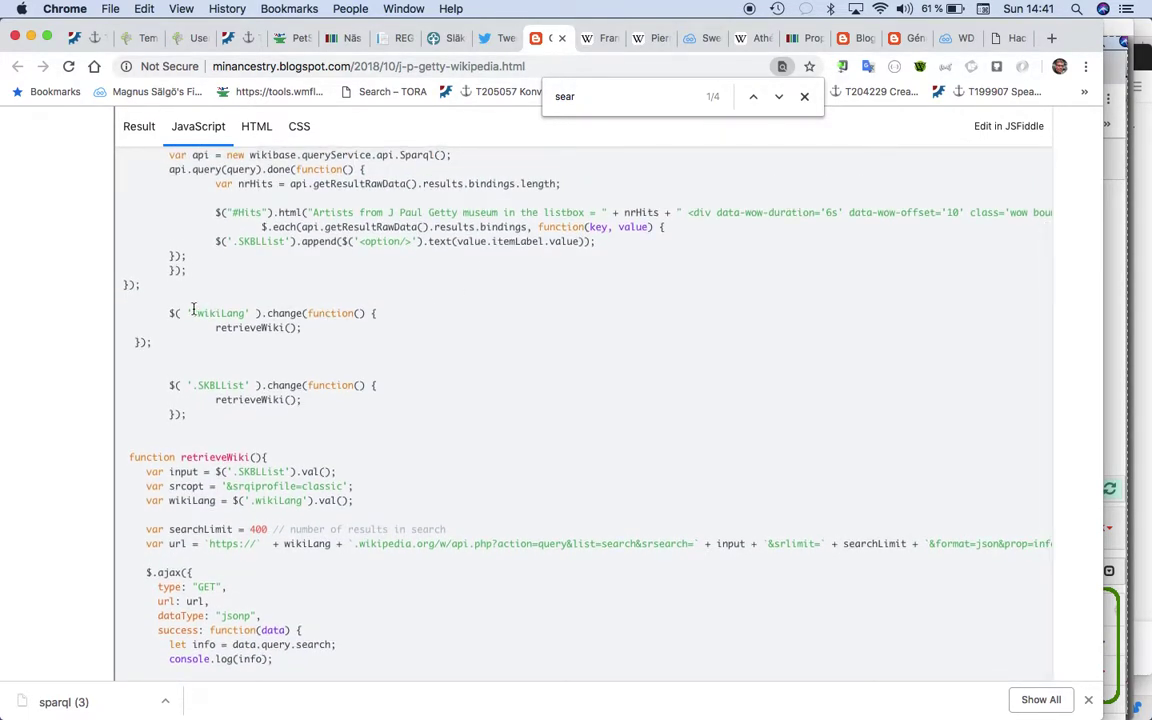
Step: Highlight the .wikiLang and .SKBLList change handlers that call retrieveWiki in the JavaScript source
left_click_drag(193, 313, 243, 340)
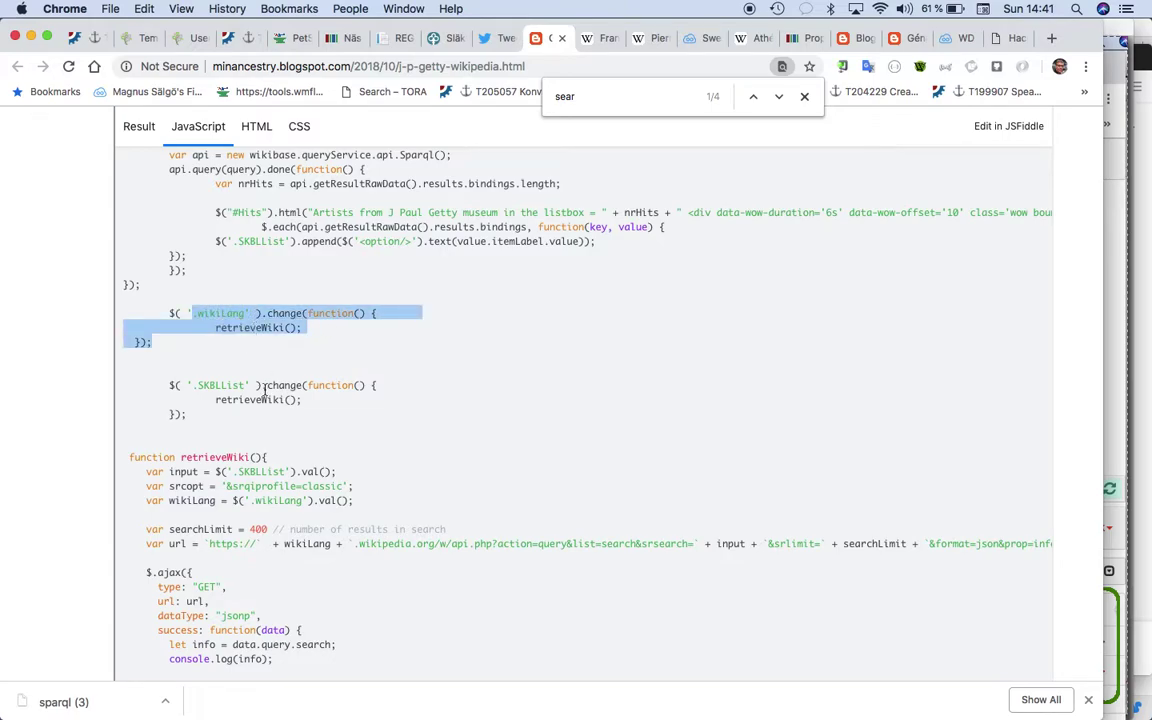
left_click_drag(155, 383, 192, 420)
scroll(253, 400, "down", 2)
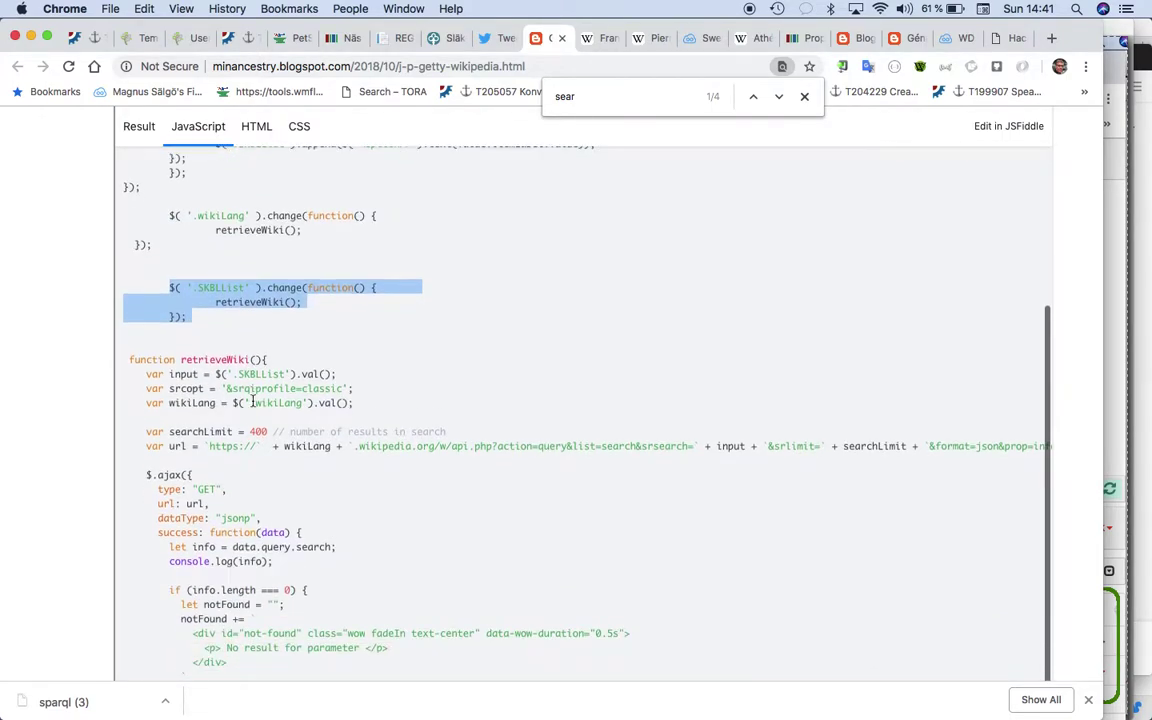
Step: Examine the retrieveWiki function, from its search variables and API URL through the ajax call to the result output
scroll(253, 400, "down", 3)
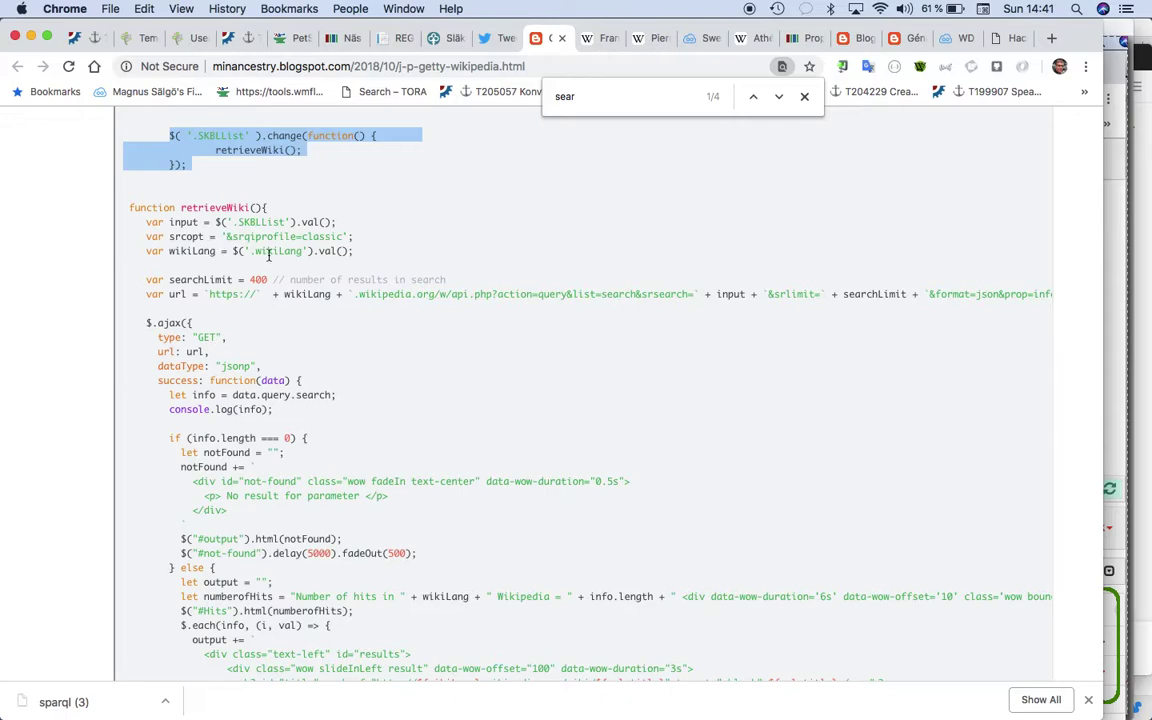
scroll(276, 250, "down", 1)
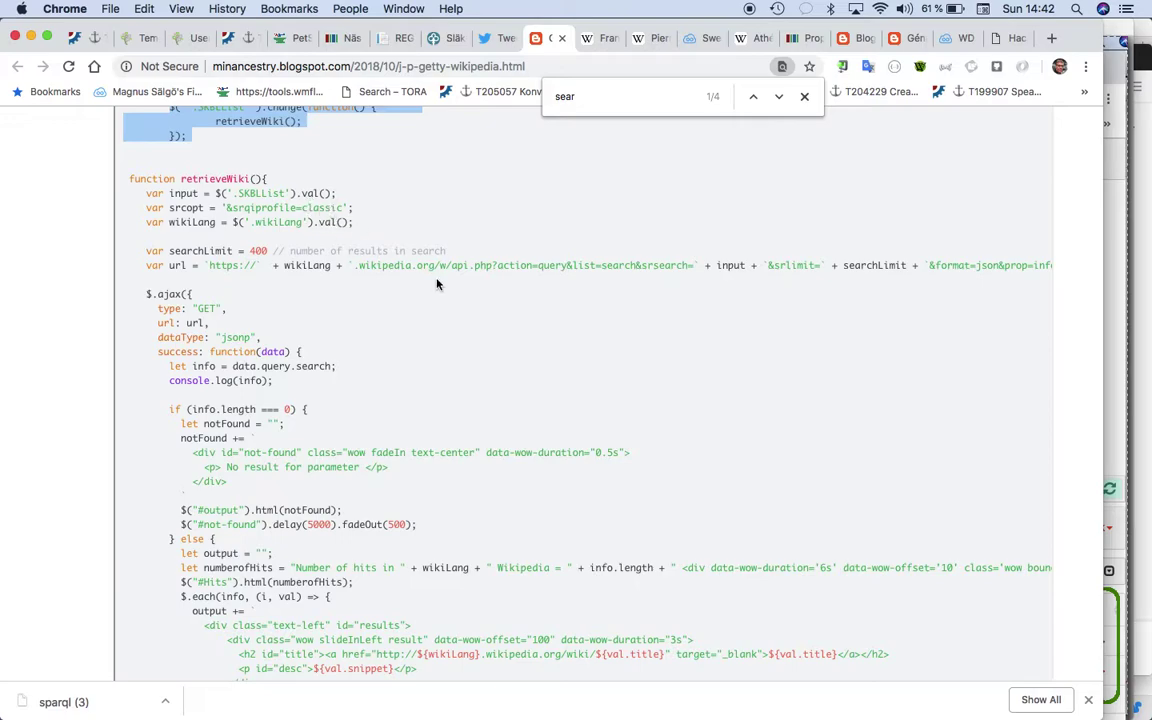
scroll(463, 277, "down", 1)
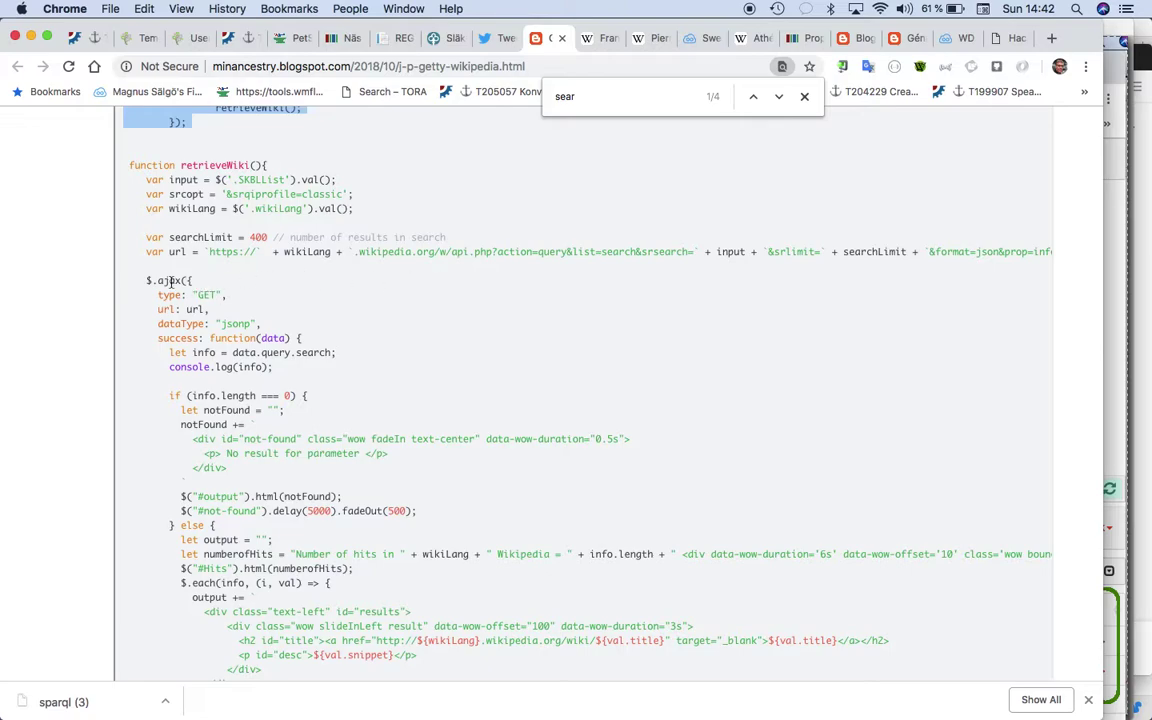
scroll(158, 287, "down", 4)
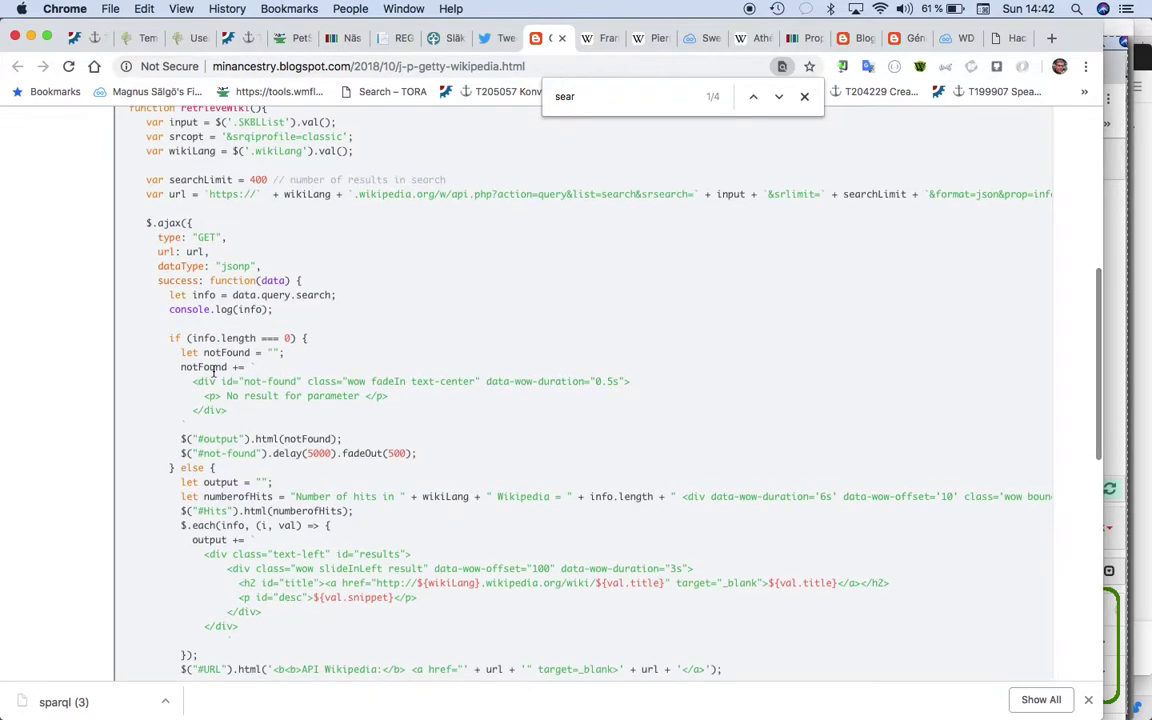
scroll(200, 340, "down", 12)
scroll(213, 372, "down", 3)
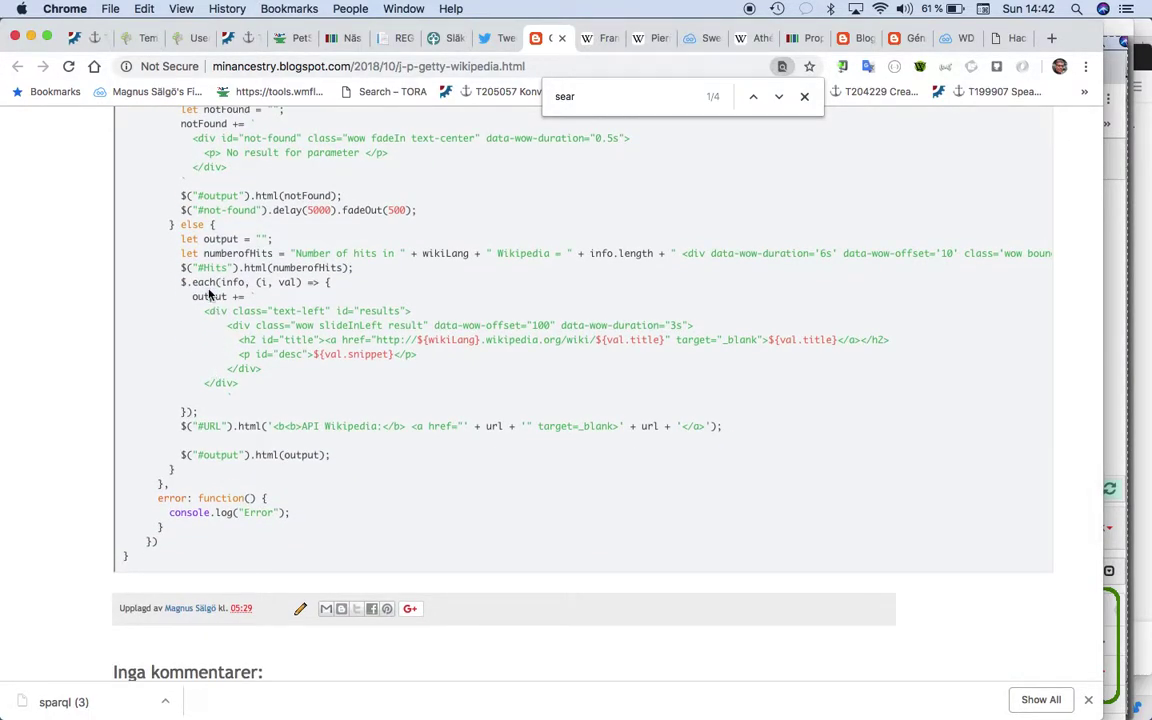
Step: Highlight the each loop and its slideInLeft result template with the article title link and snippet
left_click_drag(207, 311, 298, 391)
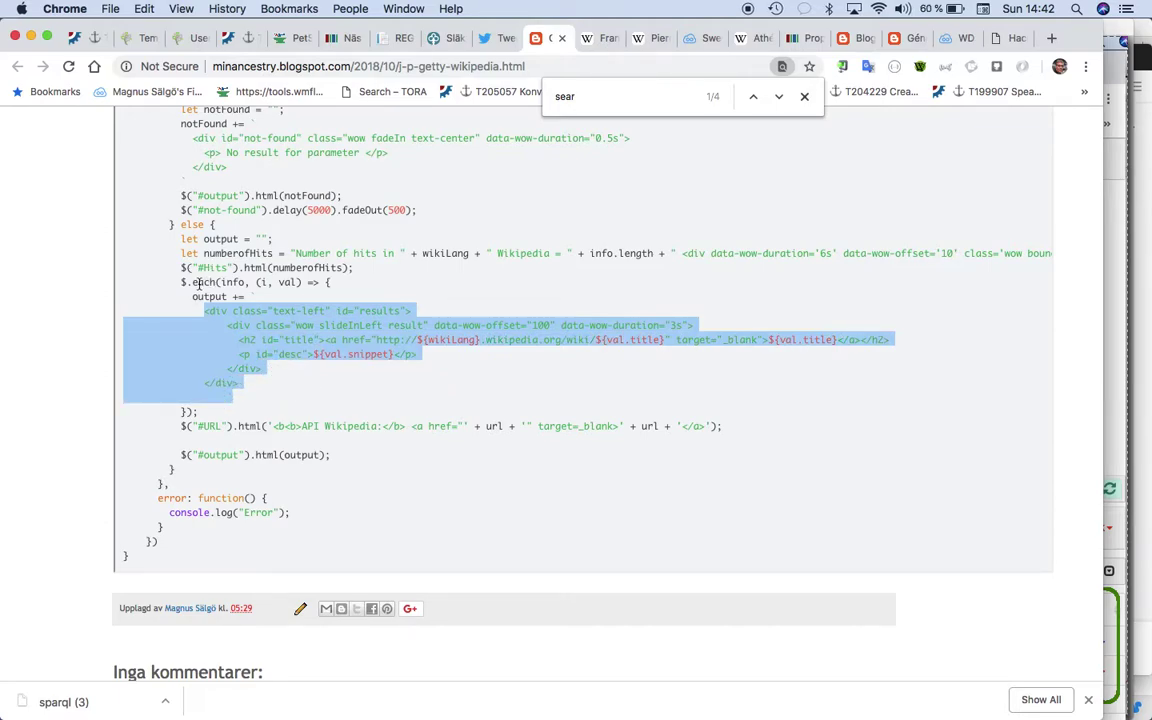
right_click(197, 283)
key("Escape")
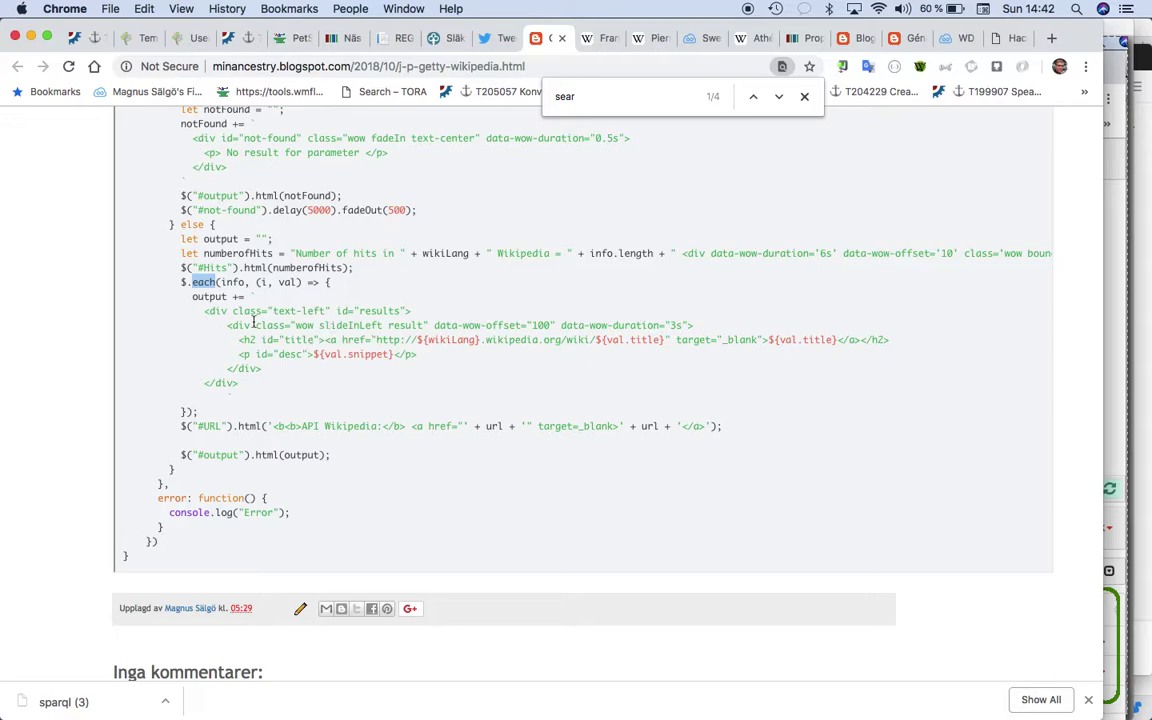
left_click_drag(229, 325, 329, 385)
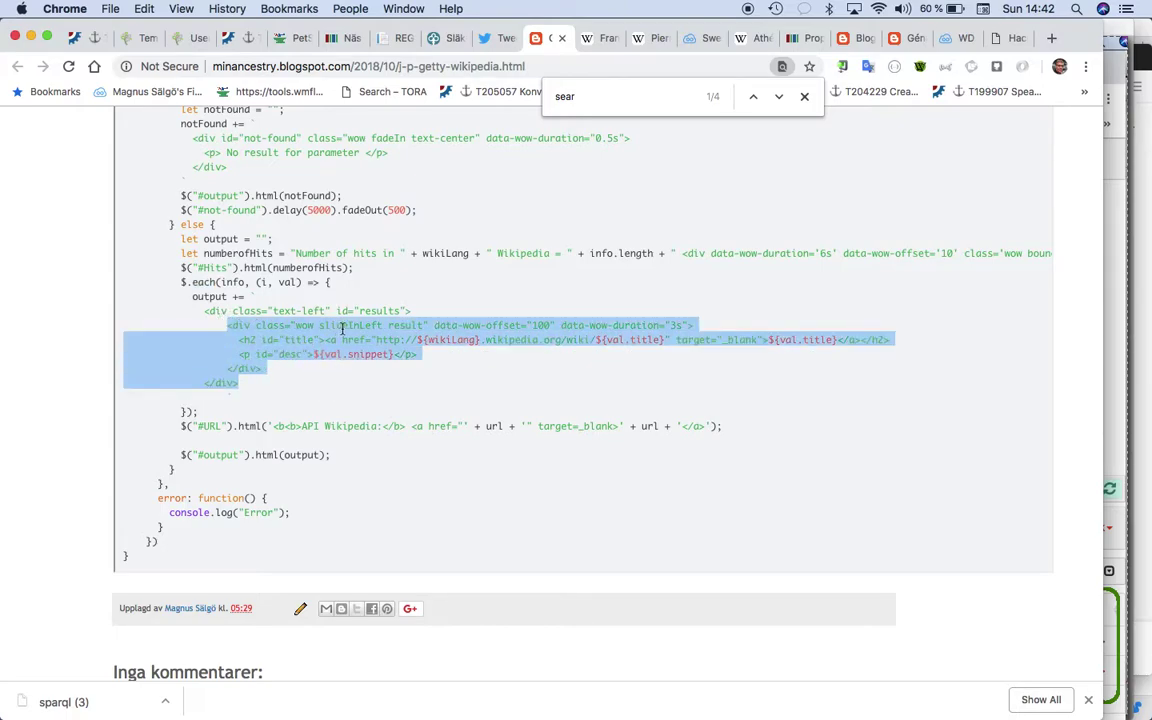
scroll(343, 330, "down", 3)
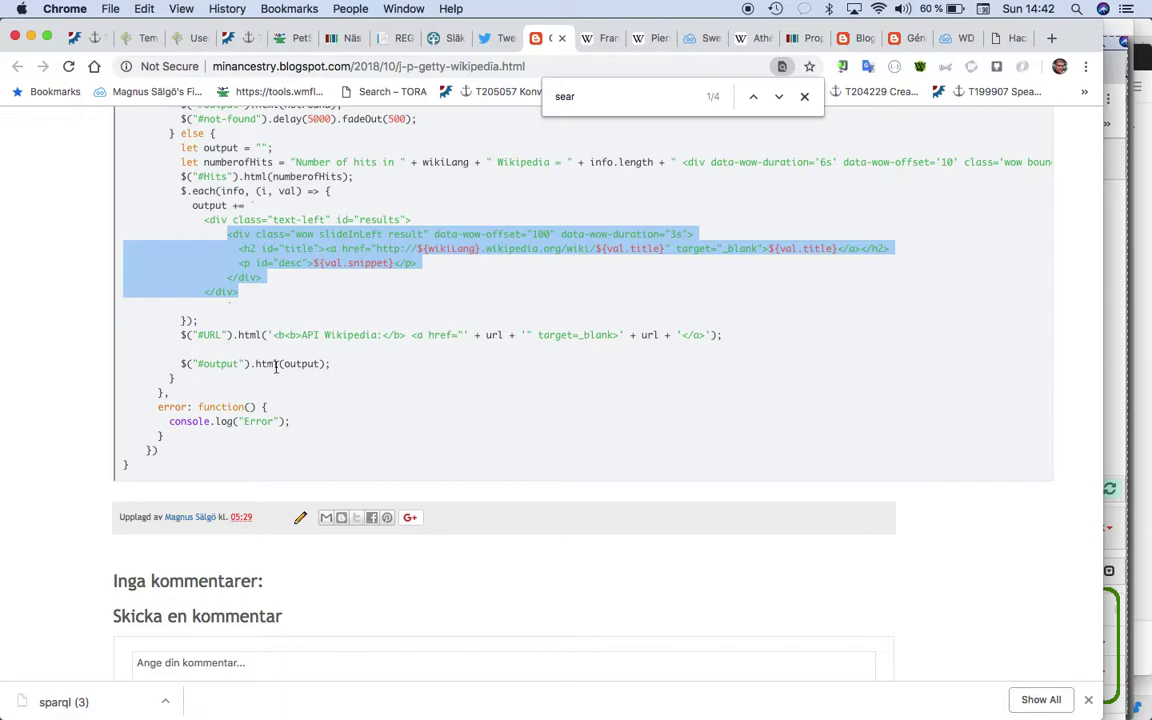
Step: Show the prototype's HTML source containing the language, artist and search option lists
scroll(294, 367, "up", 15)
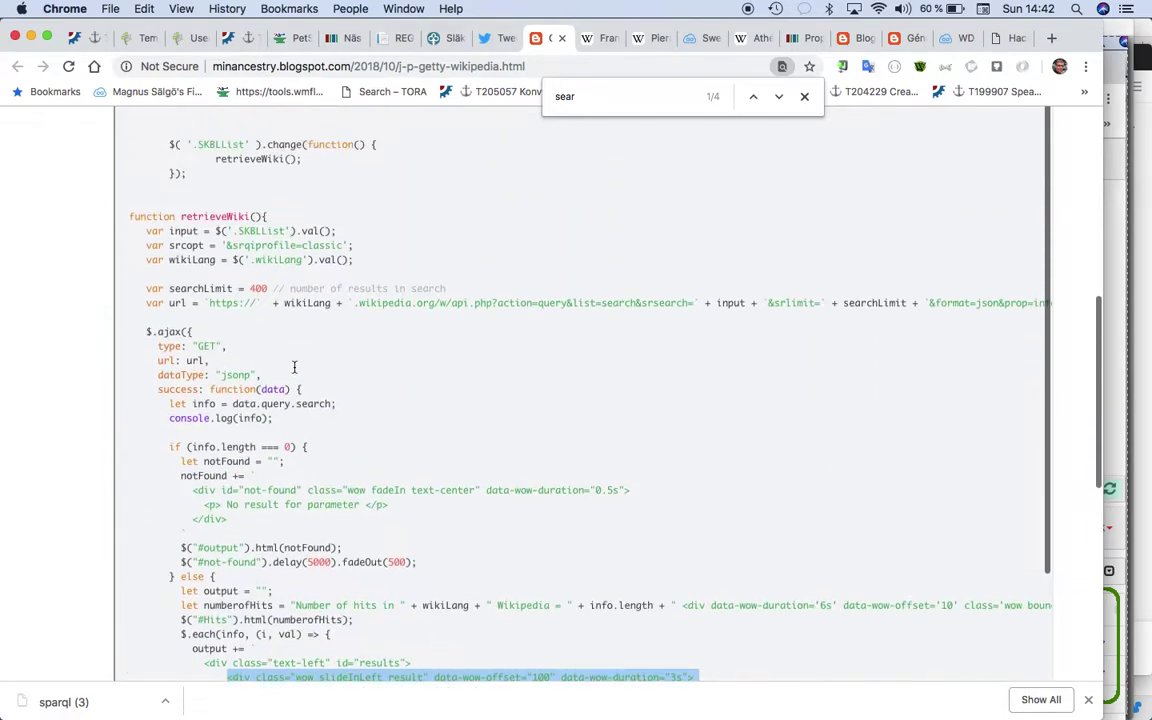
scroll(294, 367, "up", 2)
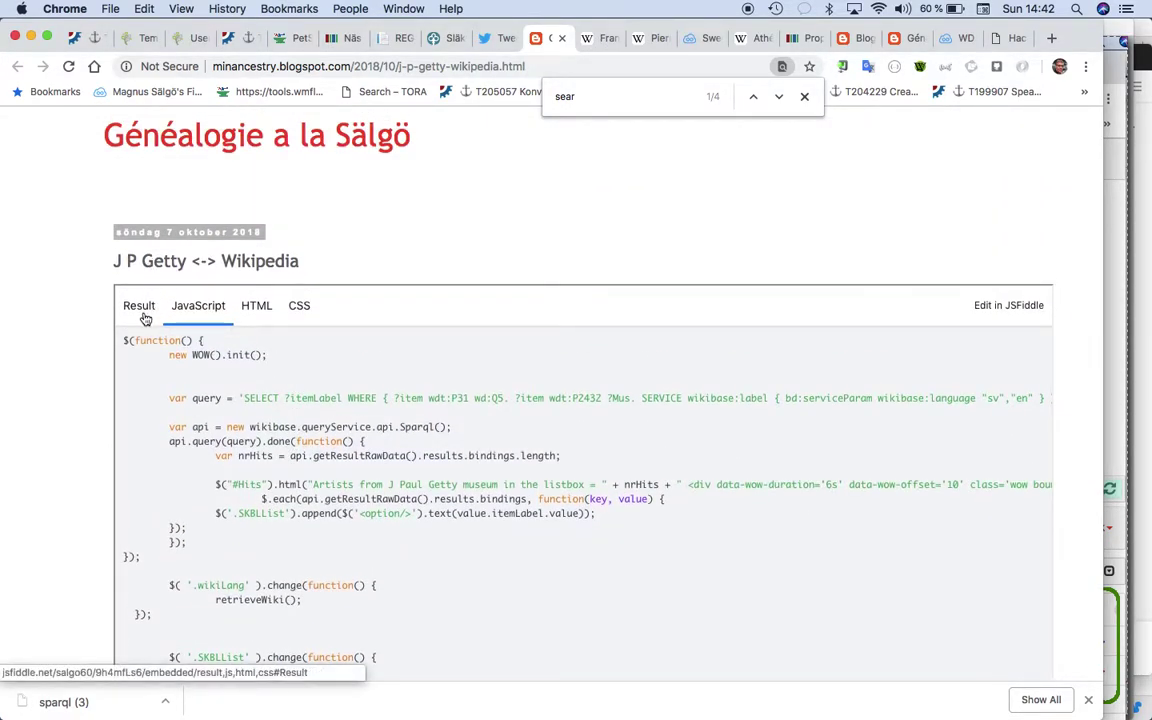
left_click(270, 313)
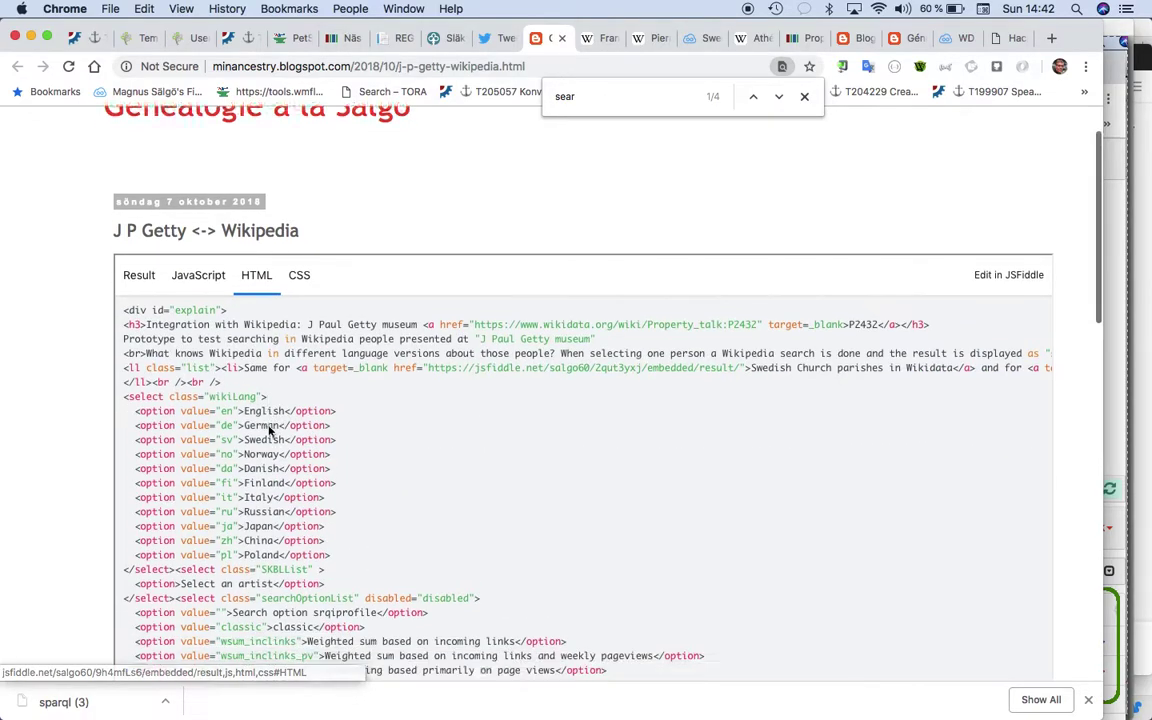
Step: Highlight the German to Poland options of the wikiLang list and review the remaining select lists and output divs in the HTML source
scroll(241, 382, "down", 5)
scroll(249, 177, "up", 2)
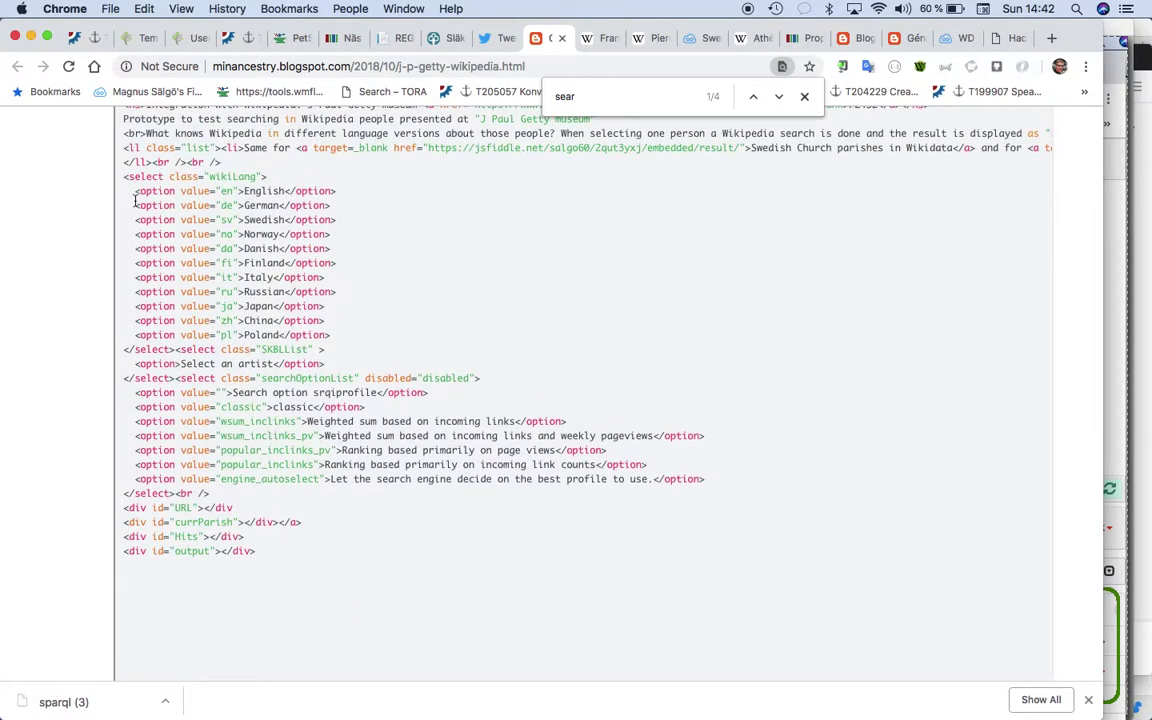
left_click_drag(135, 204, 336, 334)
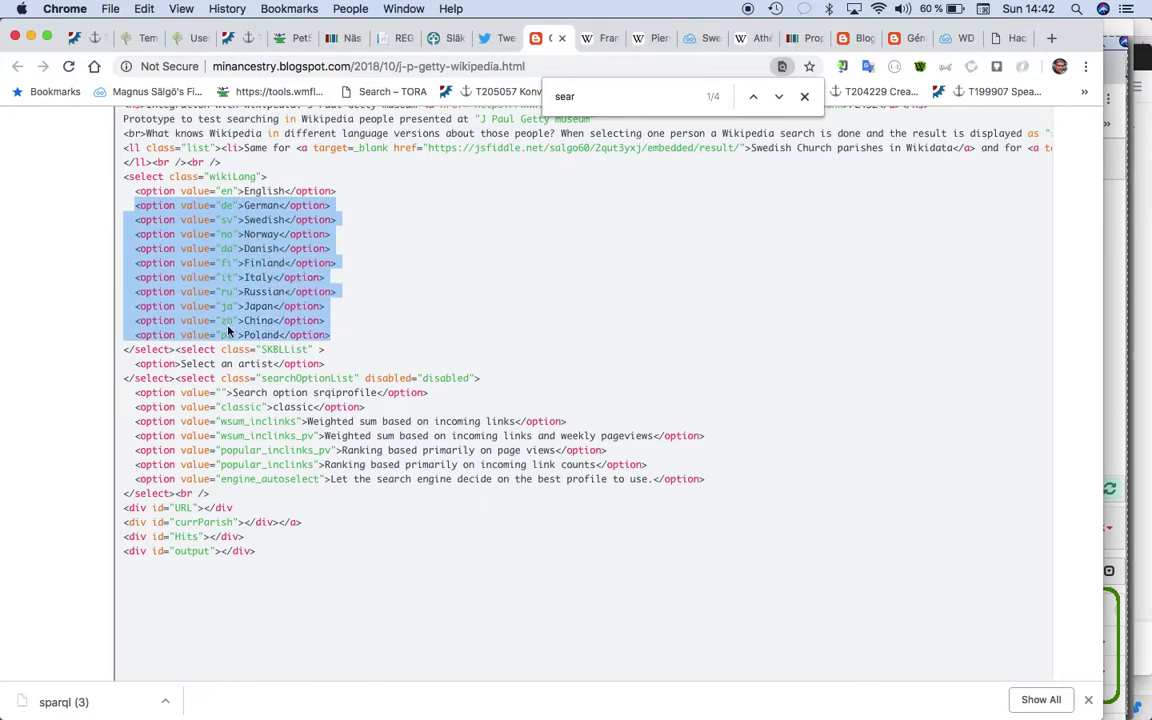
scroll(228, 330, "down", 3)
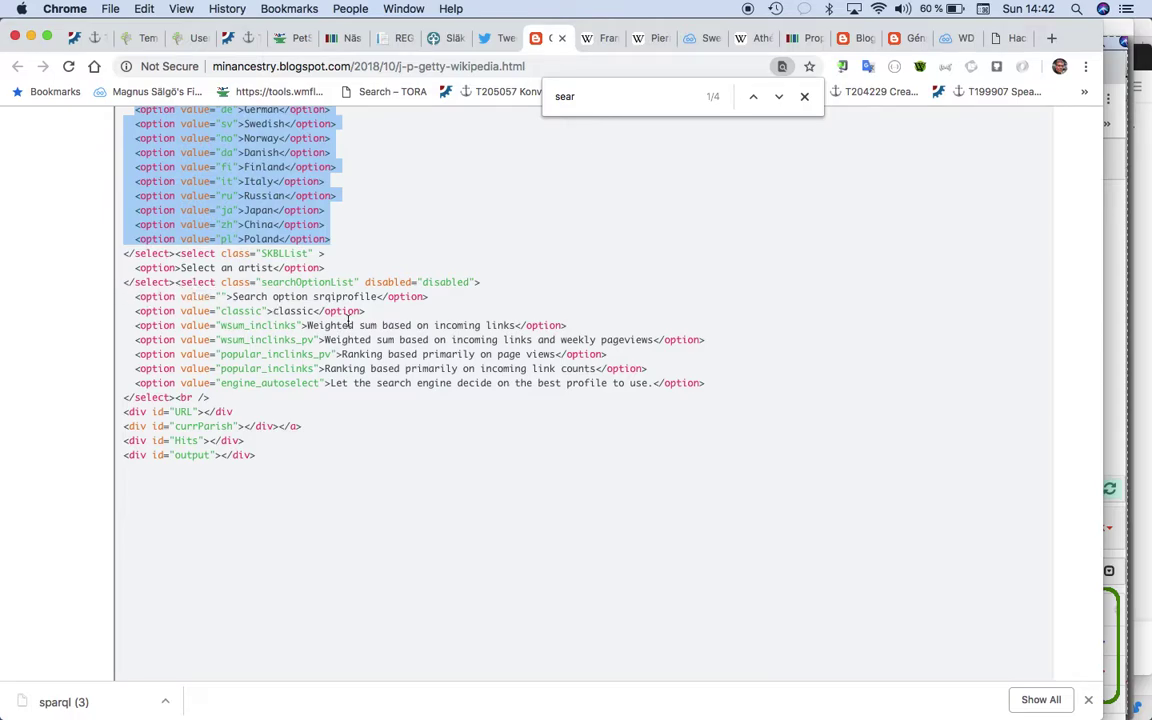
scroll(344, 338, "down", 2)
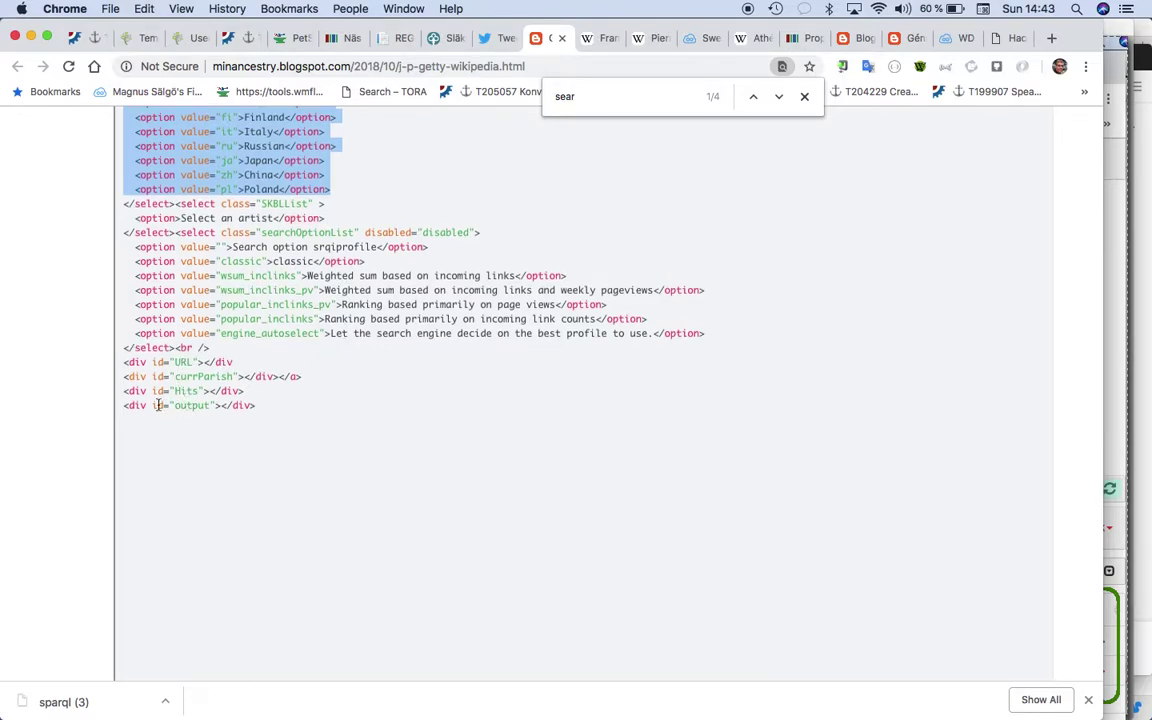
scroll(233, 365, "up", 10)
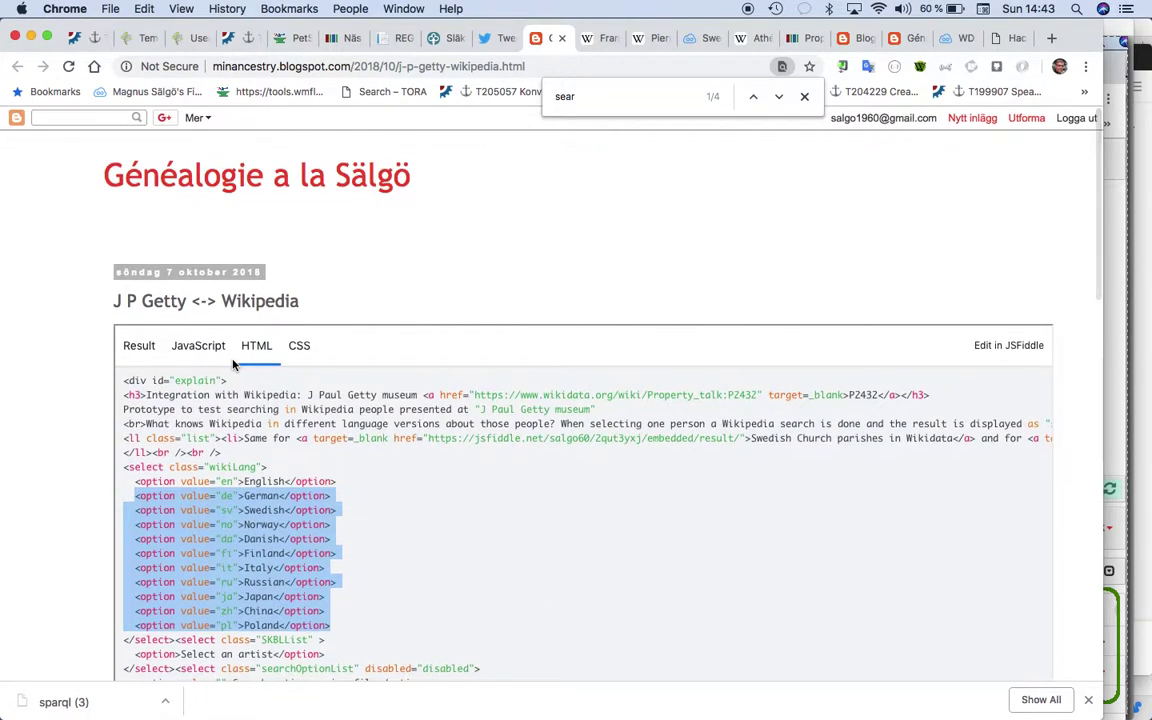
Step: Return to the Getty prototype's result view and open the linked SBL prototype
left_click(142, 347)
scroll(68, 296, "down", 3)
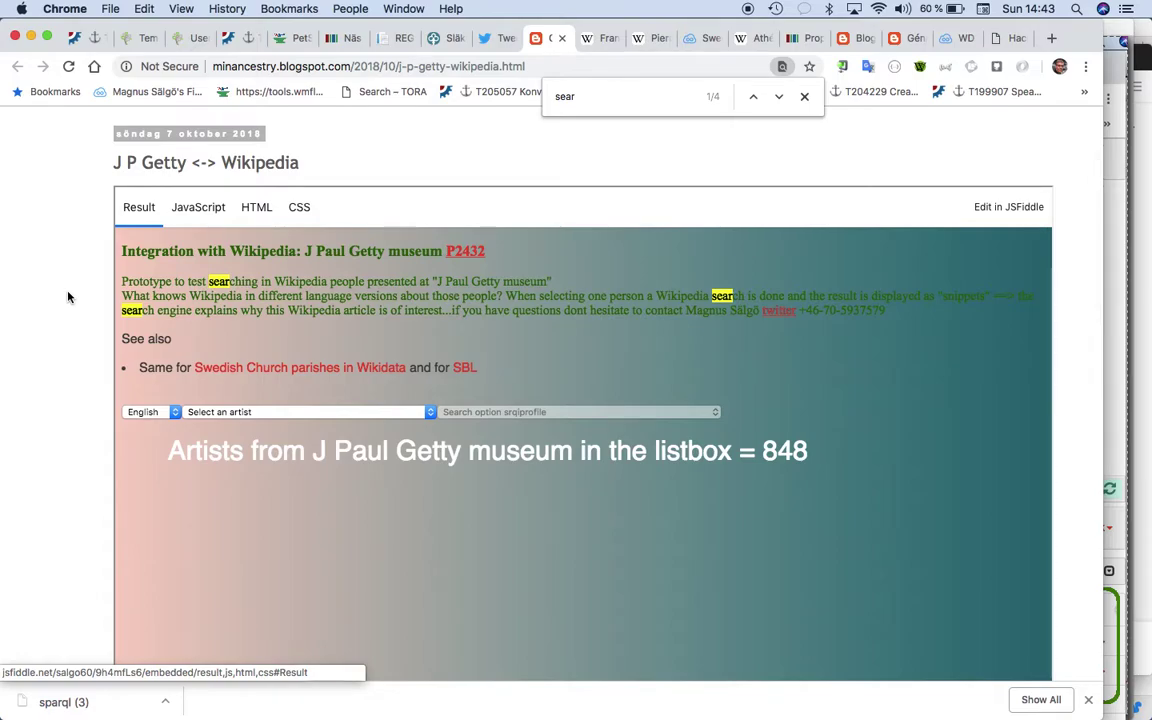
left_click(471, 375)
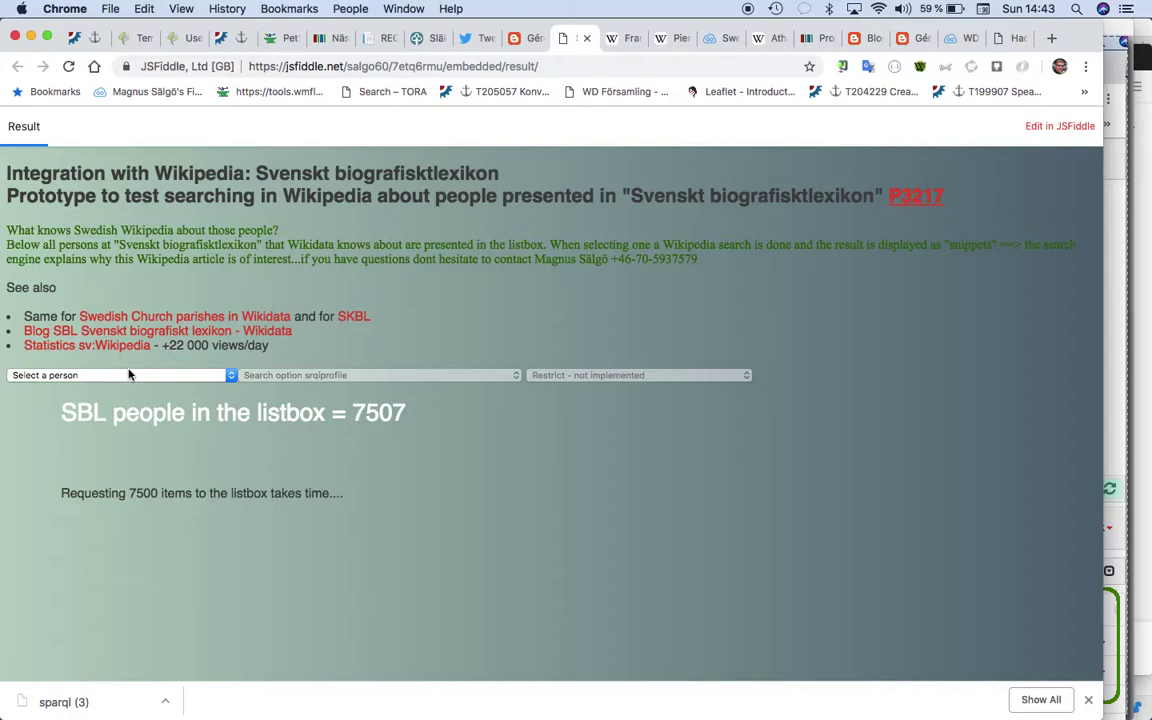
Step: Select Adolf Fredrik Ristell in the SBL person list and look through the Swedish Wikipedia search results
left_click(129, 375)
scroll(129, 378, "down", 10)
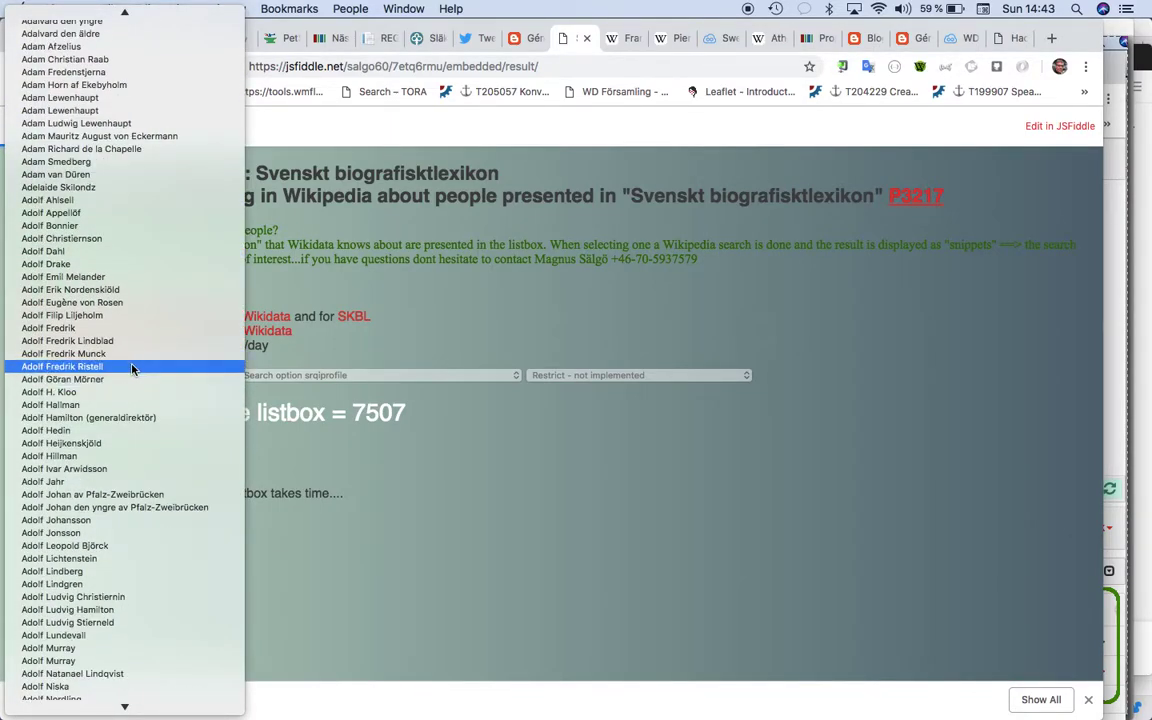
left_click(132, 367)
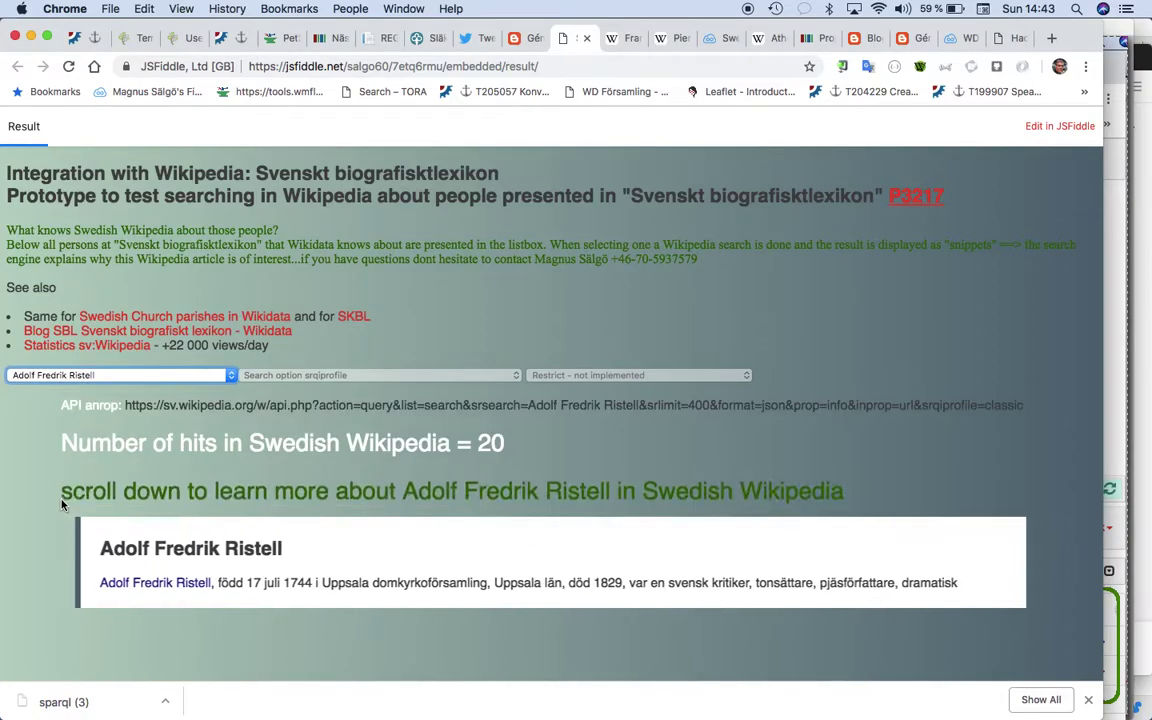
scroll(62, 505, "down", 2)
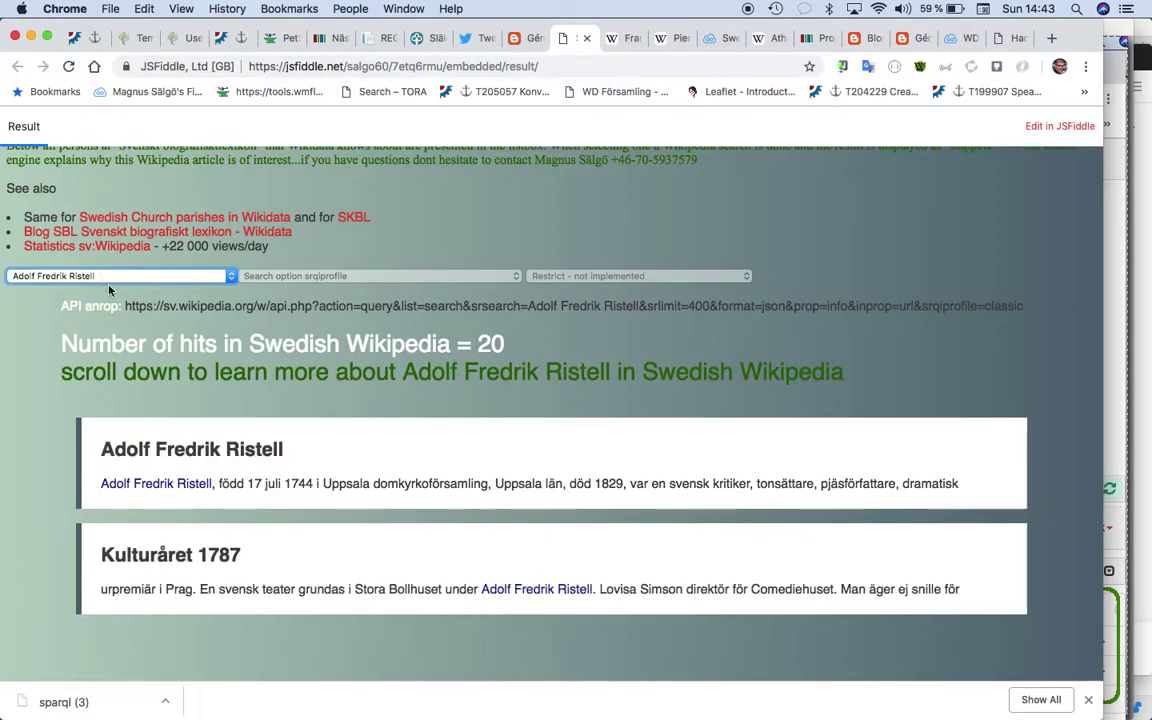
Step: Open the Adolf Fredrik Ristell Wikipedia article, view its referenced Svenskt biografiskt lexikon page, and return to the article
left_click(207, 460)
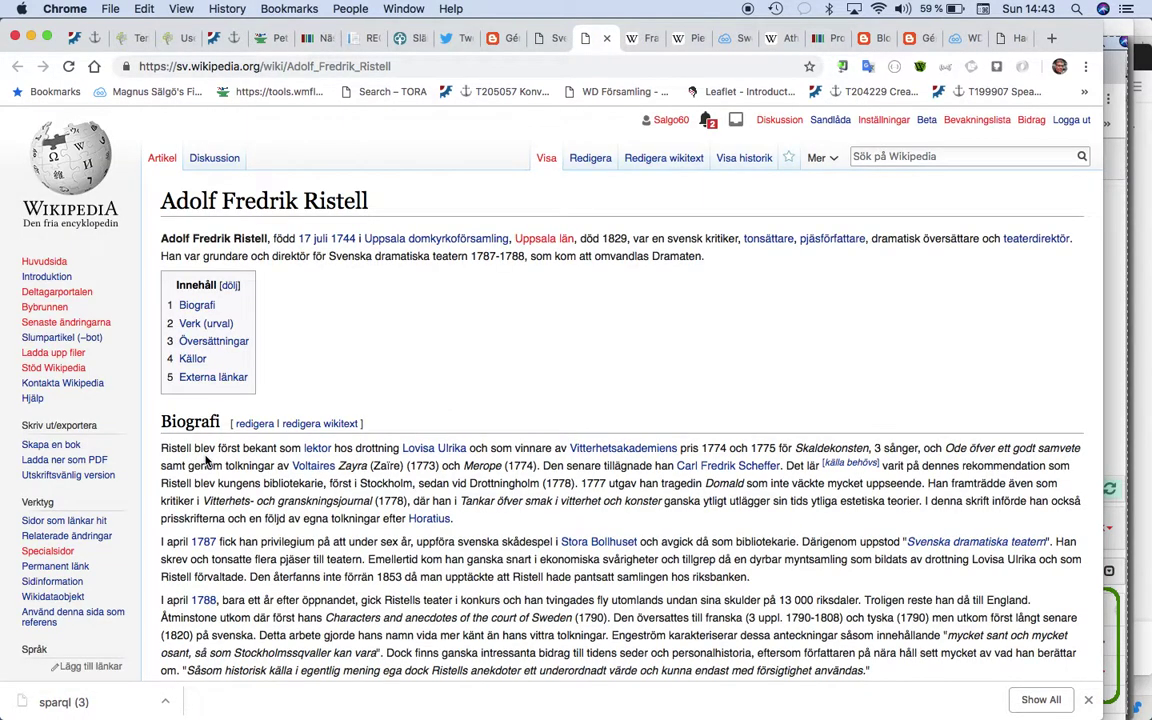
scroll(207, 460, "down", 20)
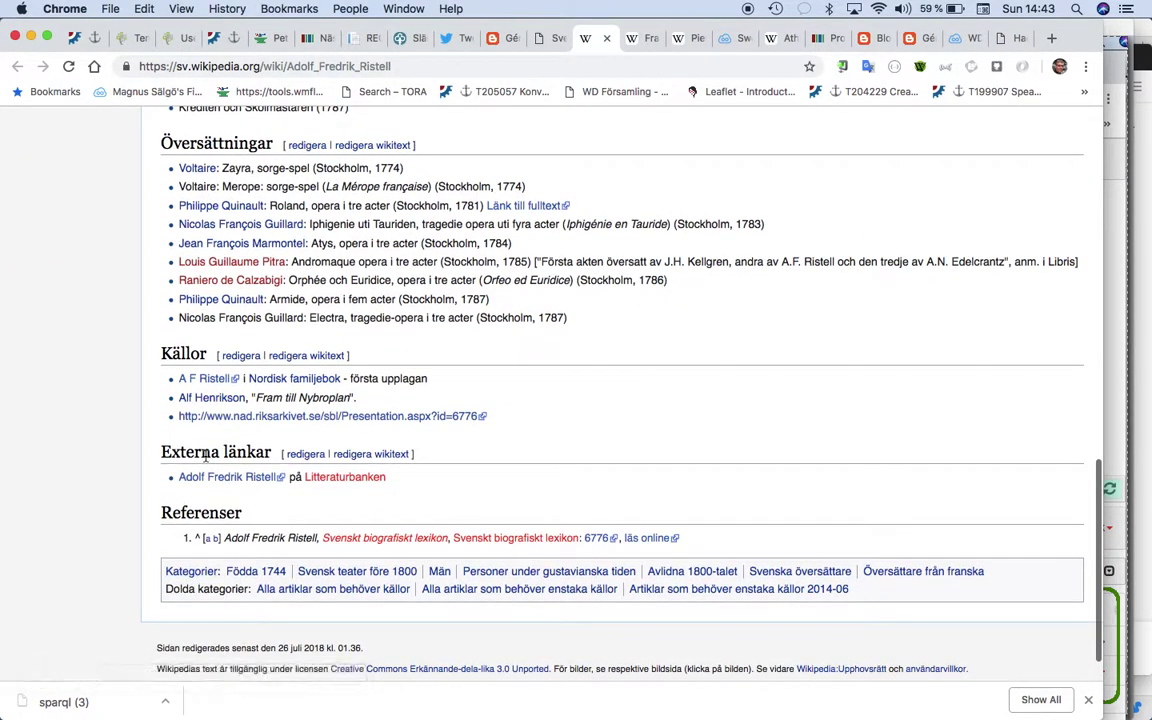
left_click(600, 540, "super")
key("ctrl+Tab")
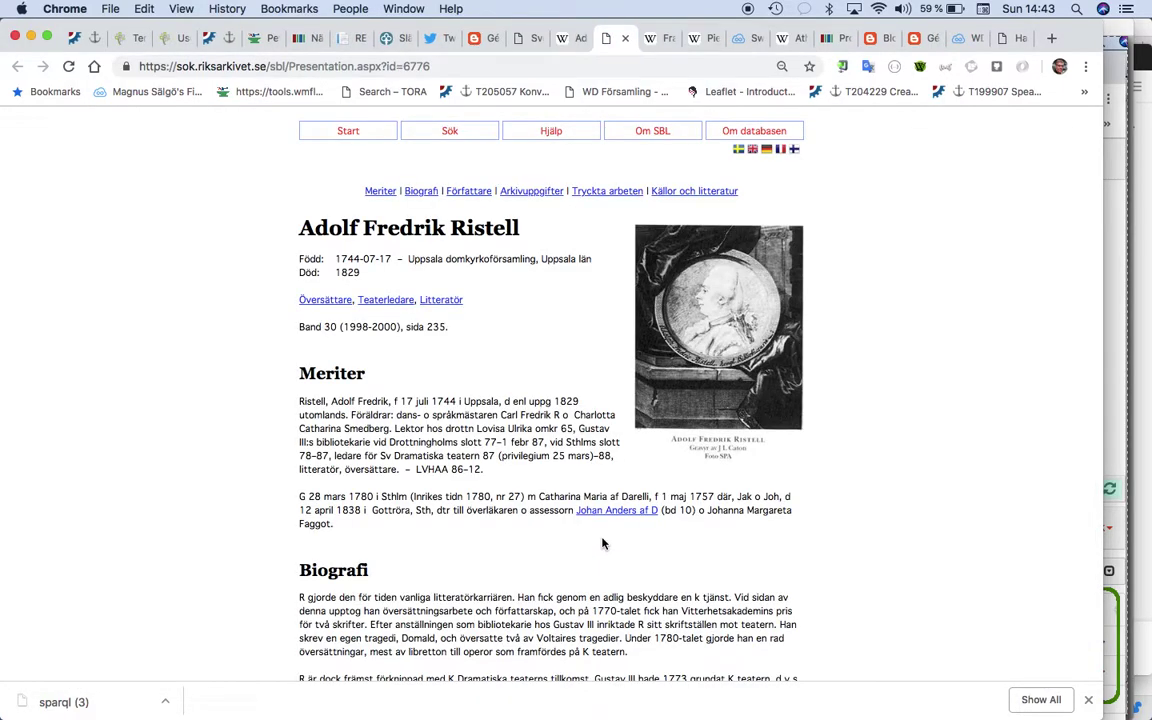
scroll(602, 543, "down", 10)
scroll(602, 543, "up", 10)
key("ctrl+shift+Tab")
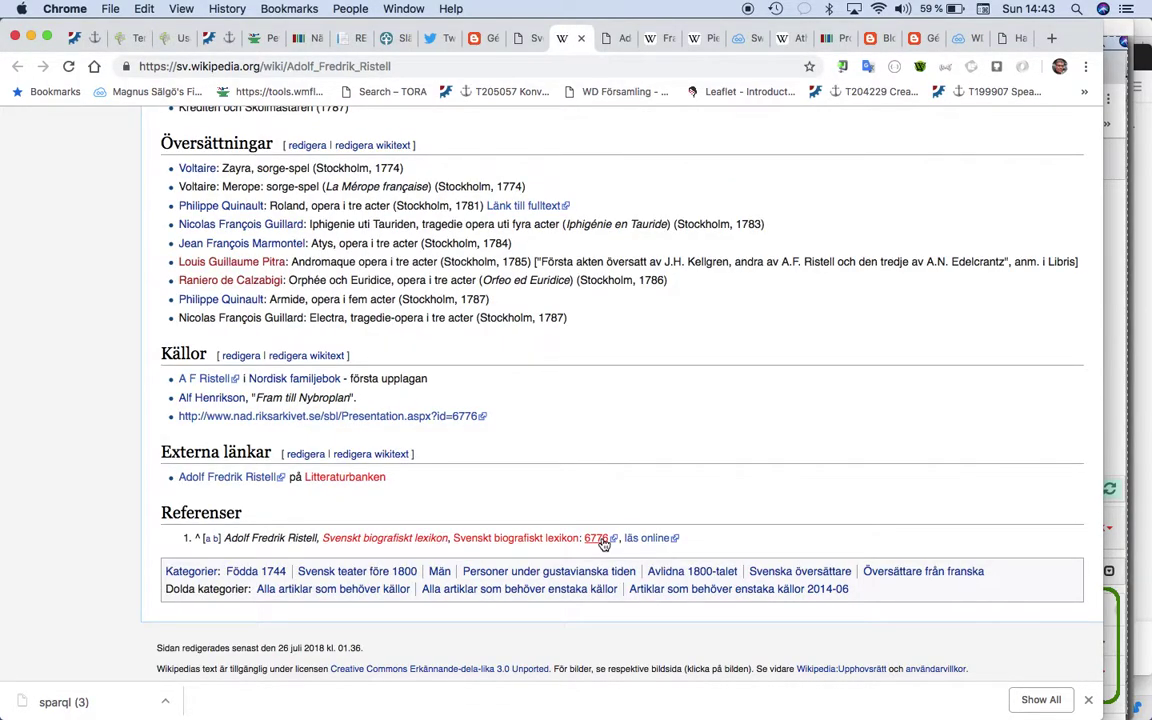
Step: Open the article's wikitext for editing and set the edit summary to Auktoritetsdata
scroll(605, 450, "up", 15)
left_click(677, 160)
scroll(499, 481, "down", 15)
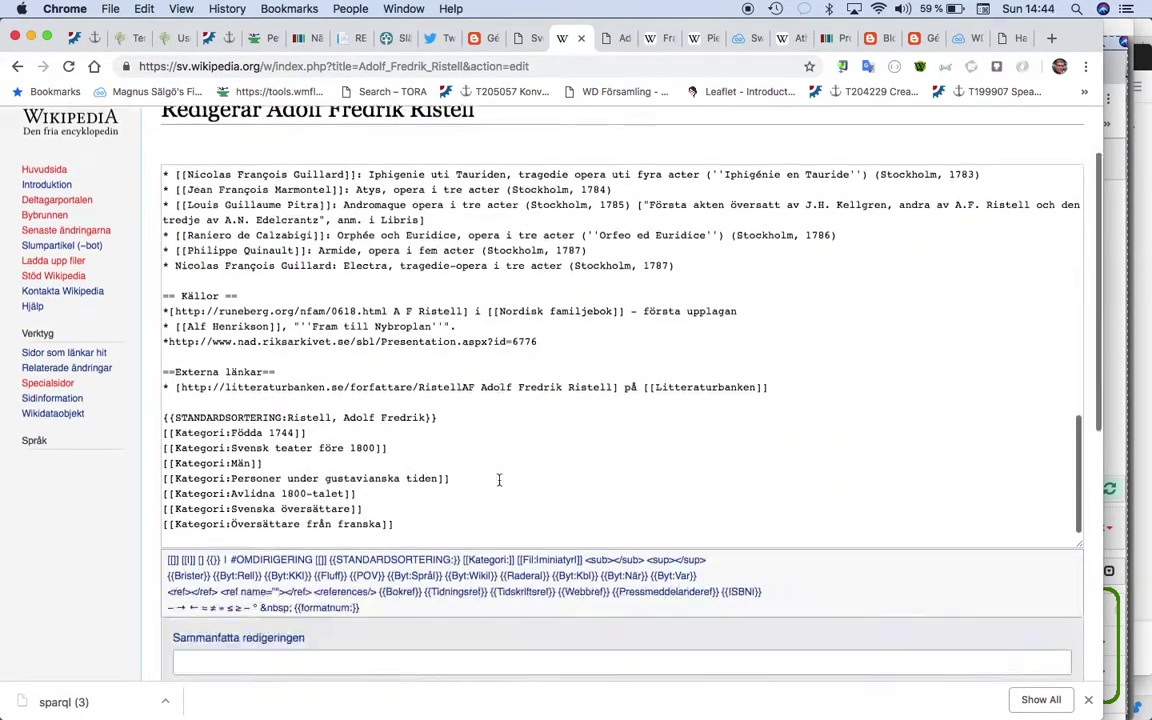
scroll(499, 481, "up", 10)
scroll(497, 478, "down", 8)
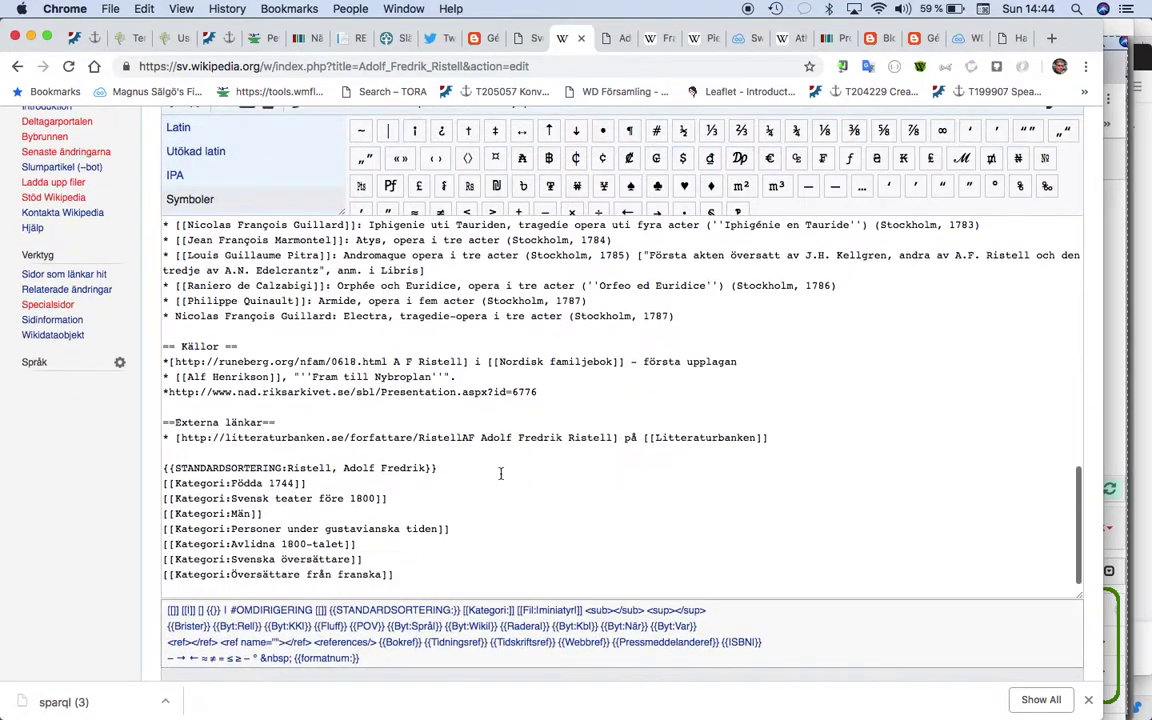
scroll(500, 473, "down", 5)
left_click(481, 364)
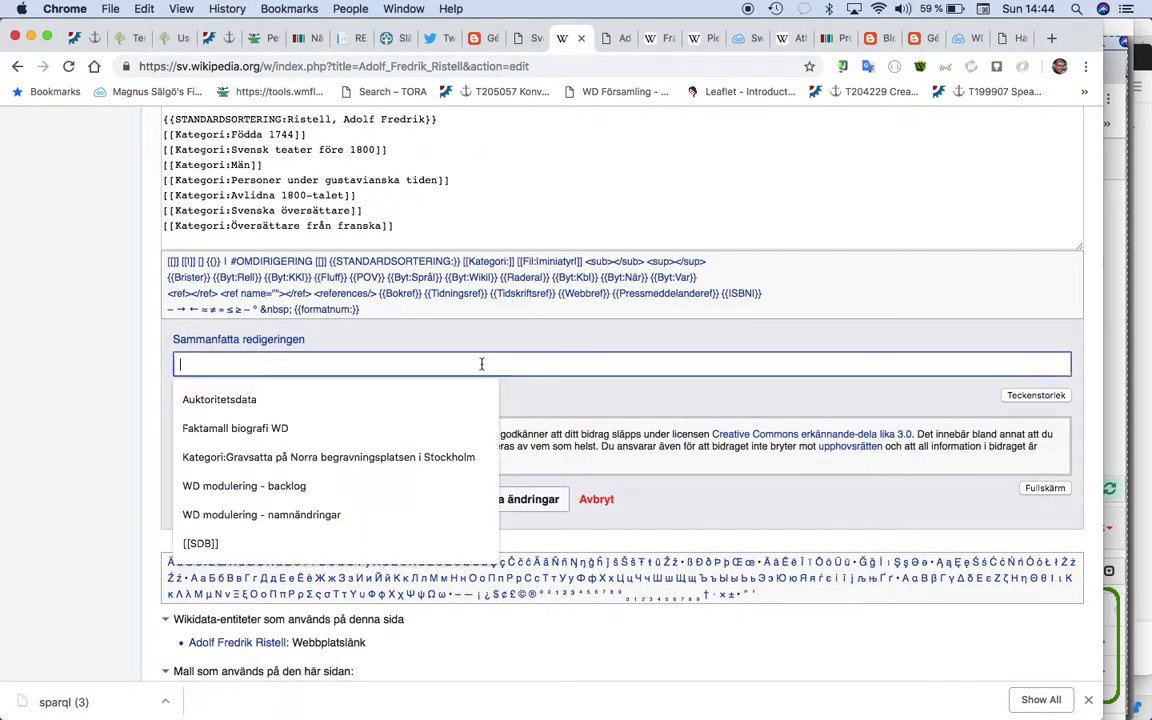
type("Auktoritetsdata")
left_click(442, 400)
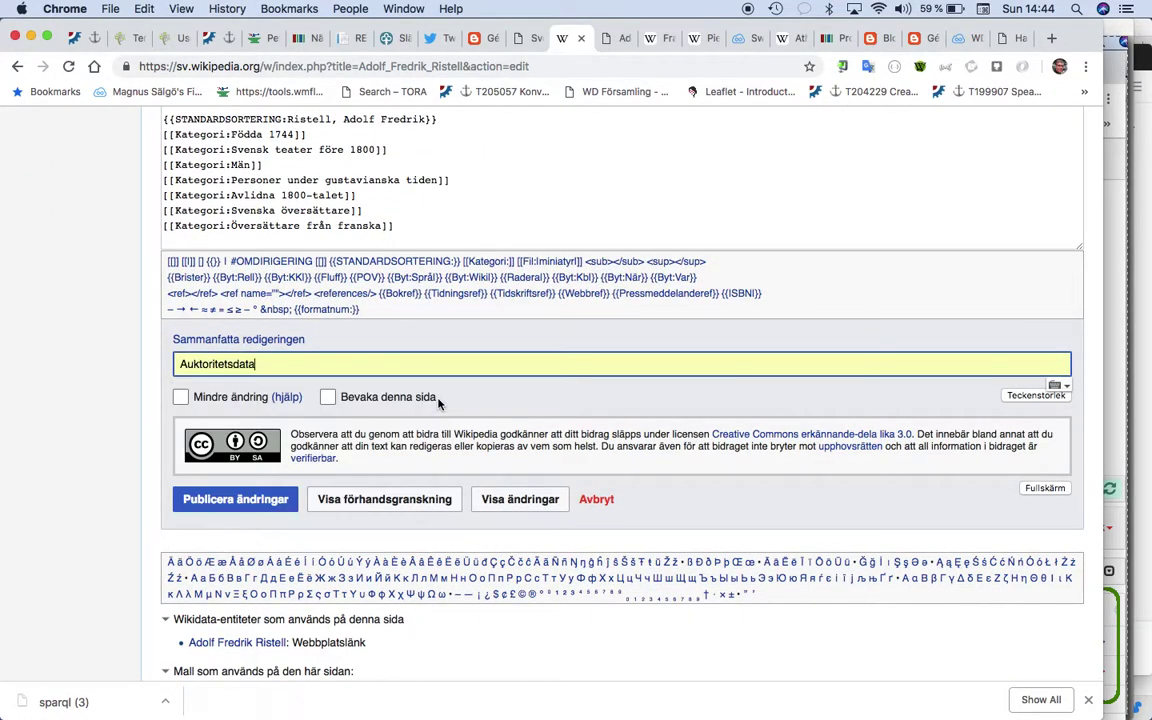
Step: Add the {{Auktoritetsdata}} template below the article's last category and publish the changes
left_click(424, 241)
type("{{")
type("Auktoritetsdata")
type("}}")
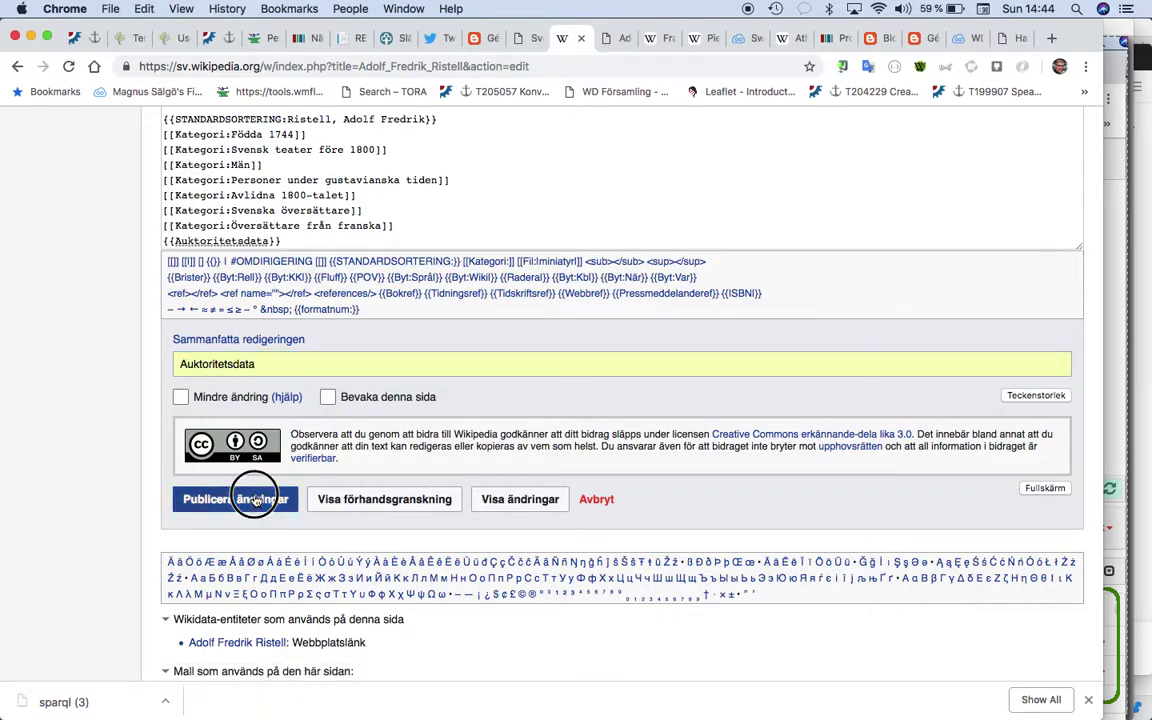
left_click(256, 501)
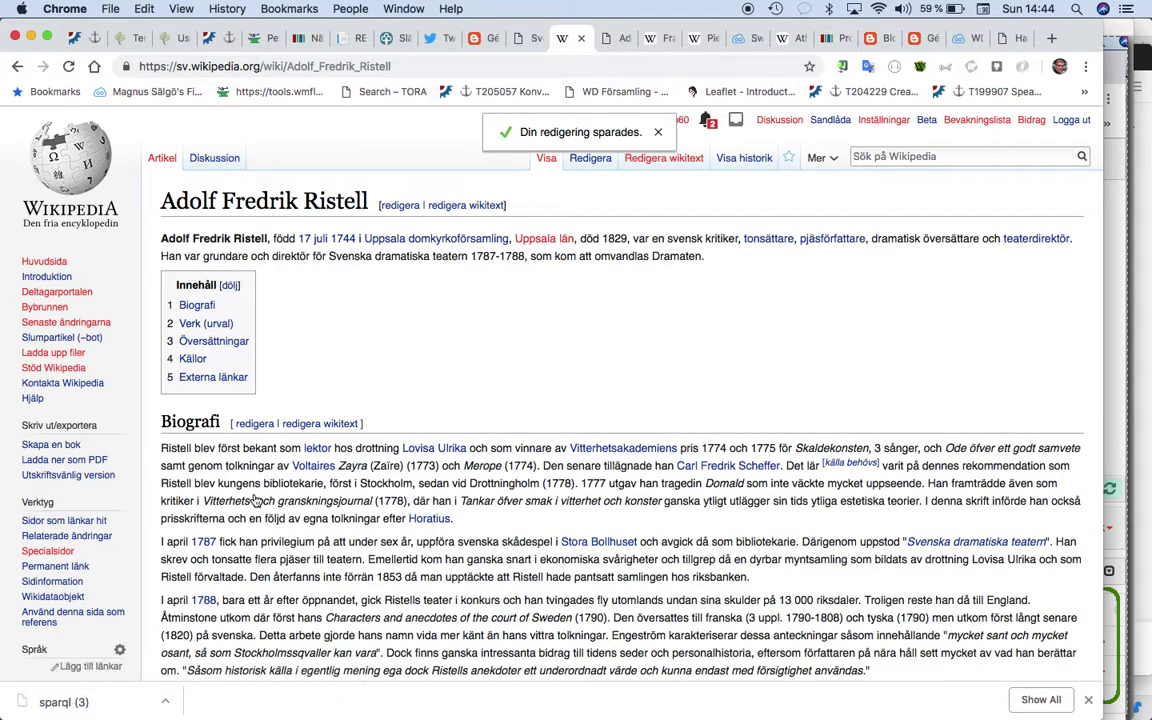
Step: Check the published article's authority data row, identifier categories and infobox
scroll(256, 500, "down", 15)
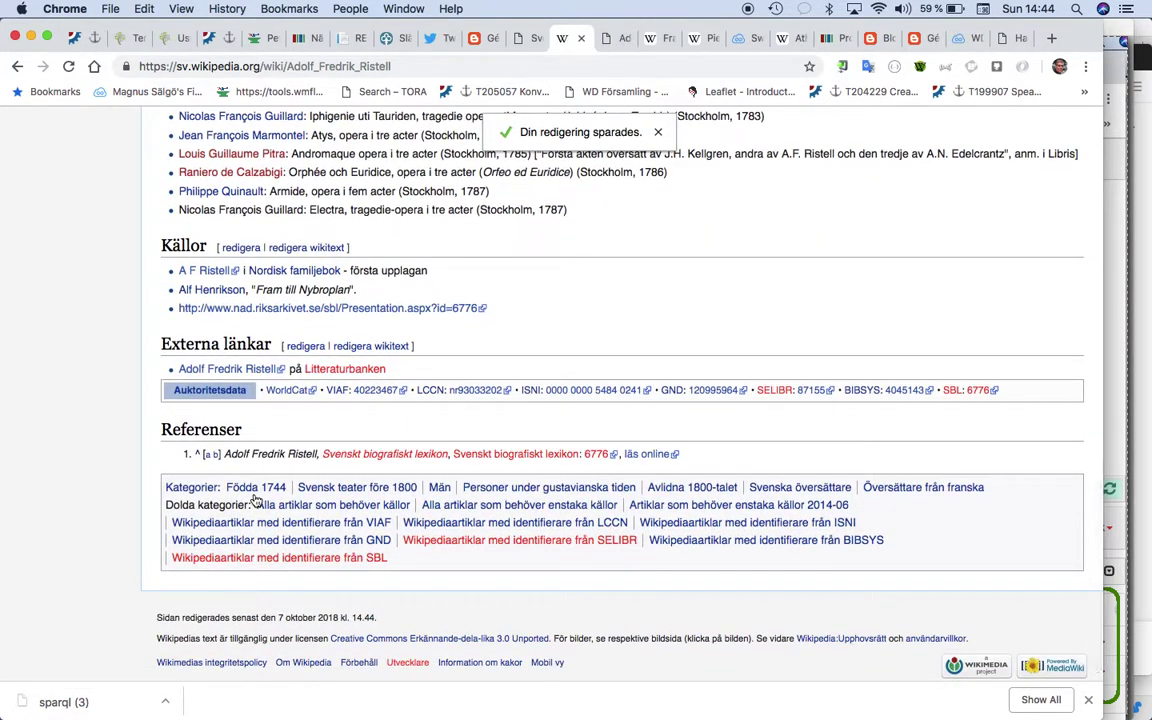
scroll(256, 500, "up", 1)
scroll(256, 500, "up", 15)
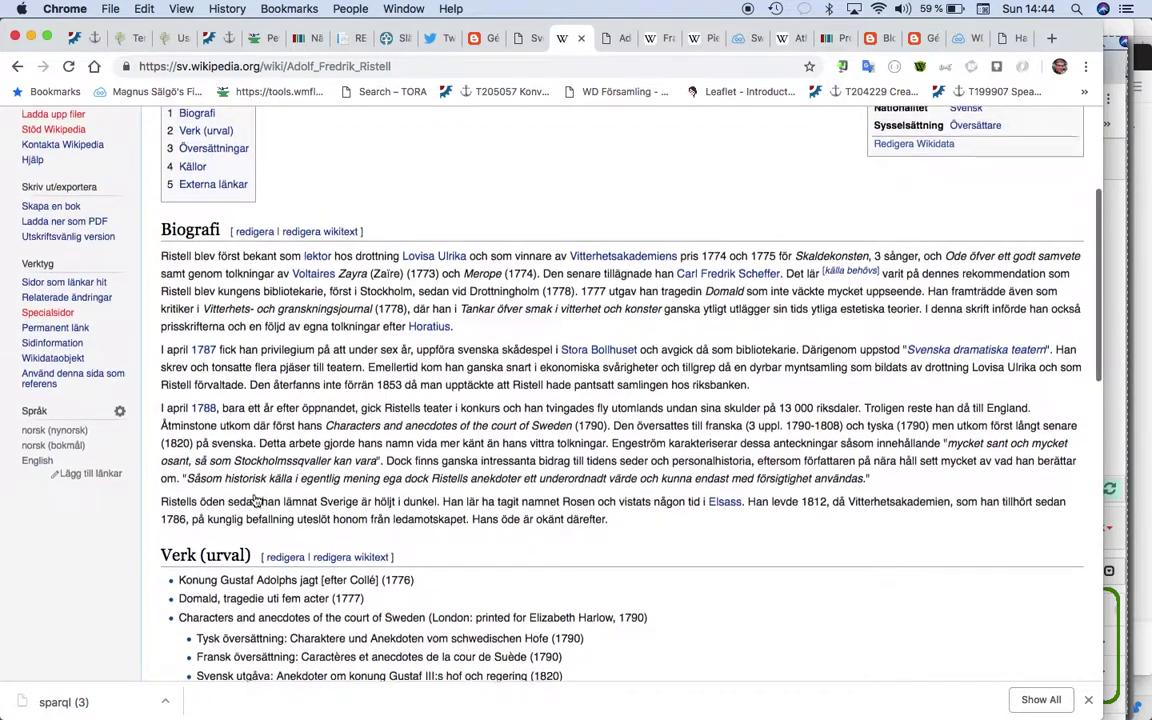
scroll(256, 500, "up", 3)
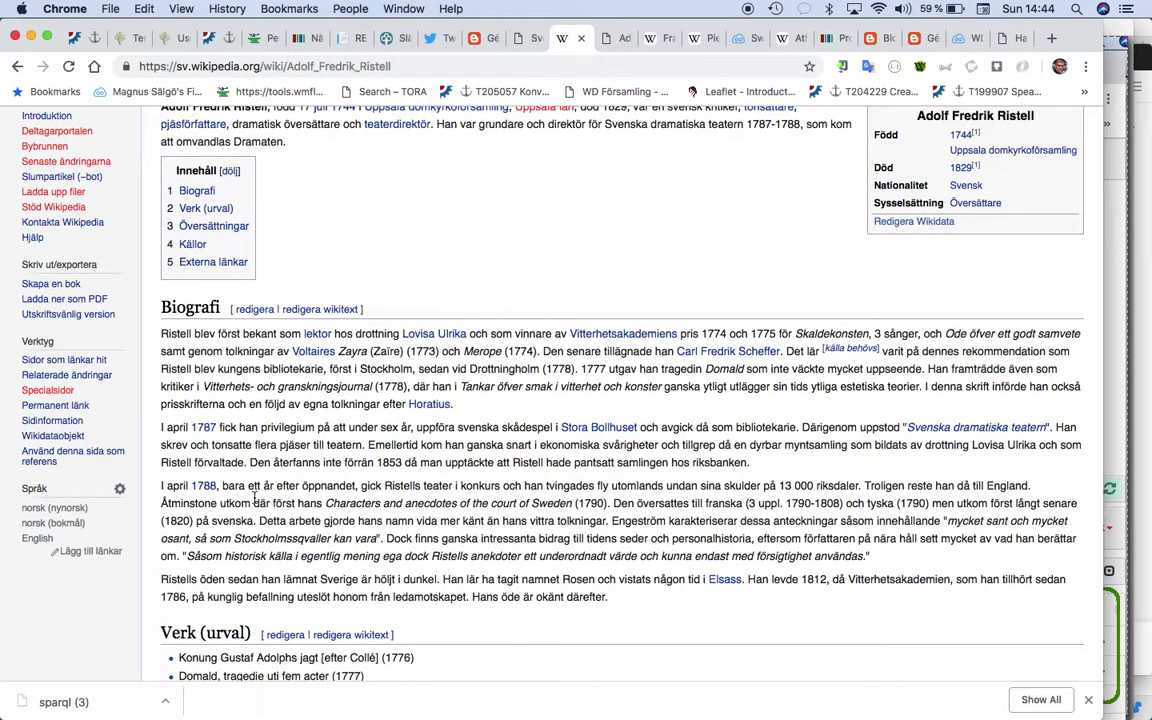
Step: Close the Wikipedia article, return to the SBL prototype and open it for editing in JSFiddle
key("super+w")
key("ctrl+shift+Tab")
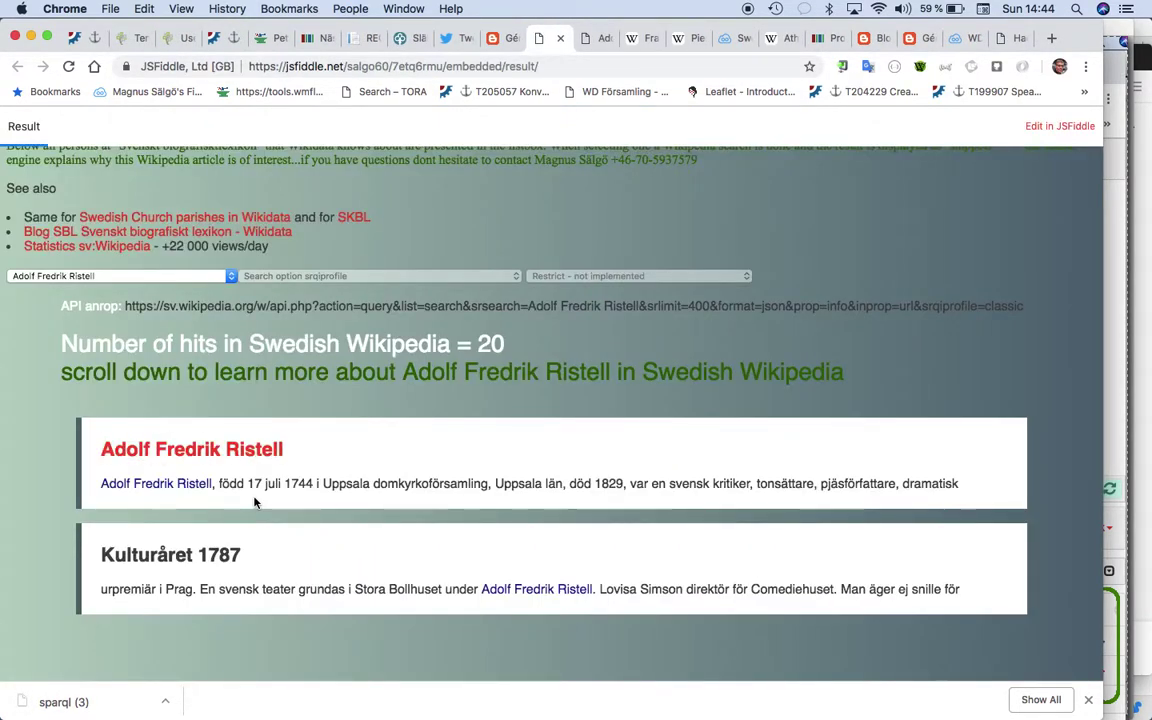
scroll(254, 502, "down", 1)
scroll(276, 204, "up", 3)
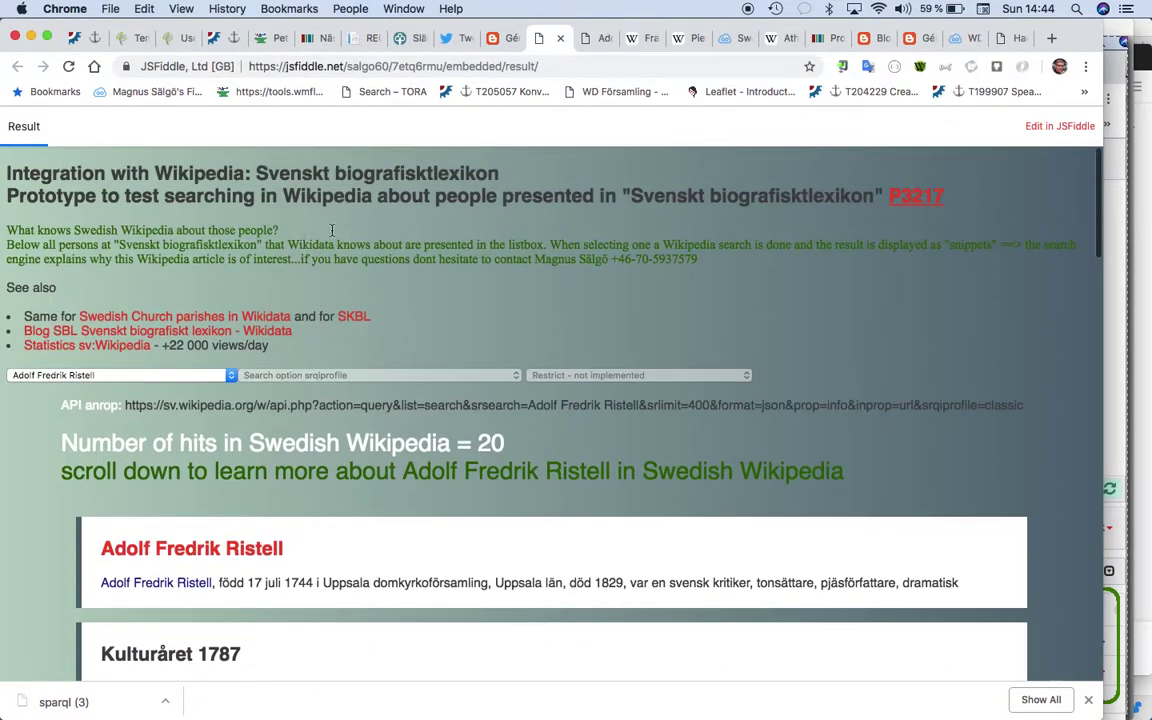
left_click(1070, 131)
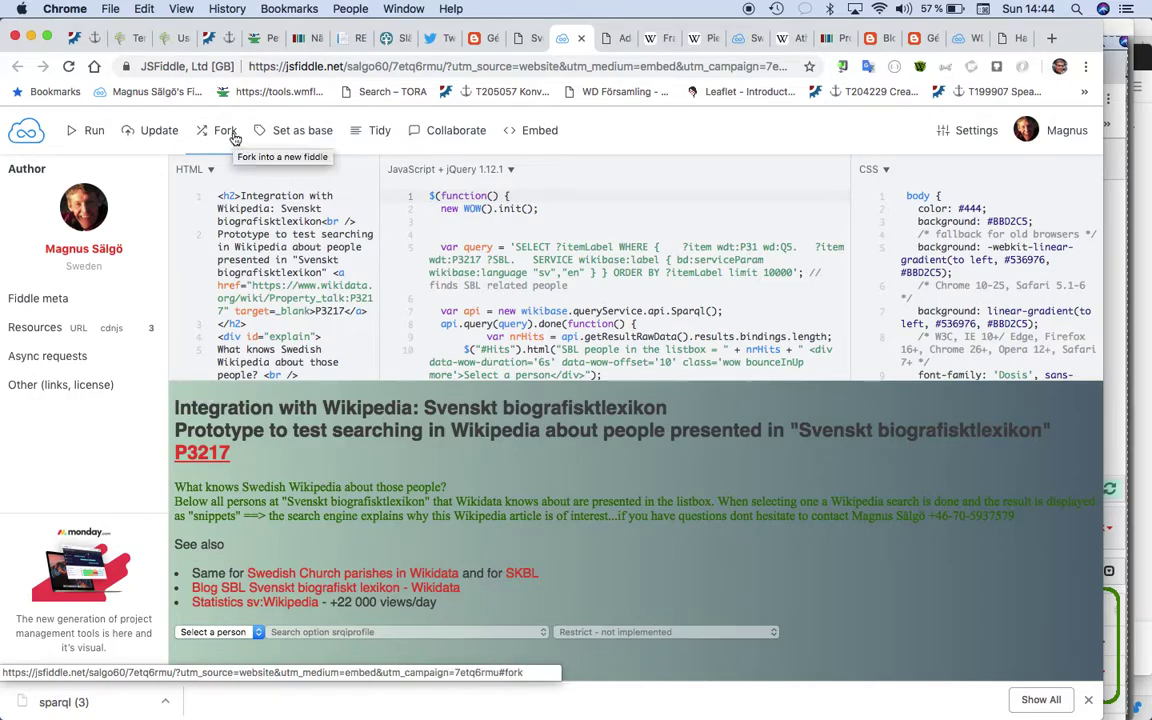
Step: Examine the SBL fiddle's HTML source, from the explanatory text and links through the person, search option and restriction lists
scroll(270, 262, "down", 5)
scroll(270, 262, "down", 3)
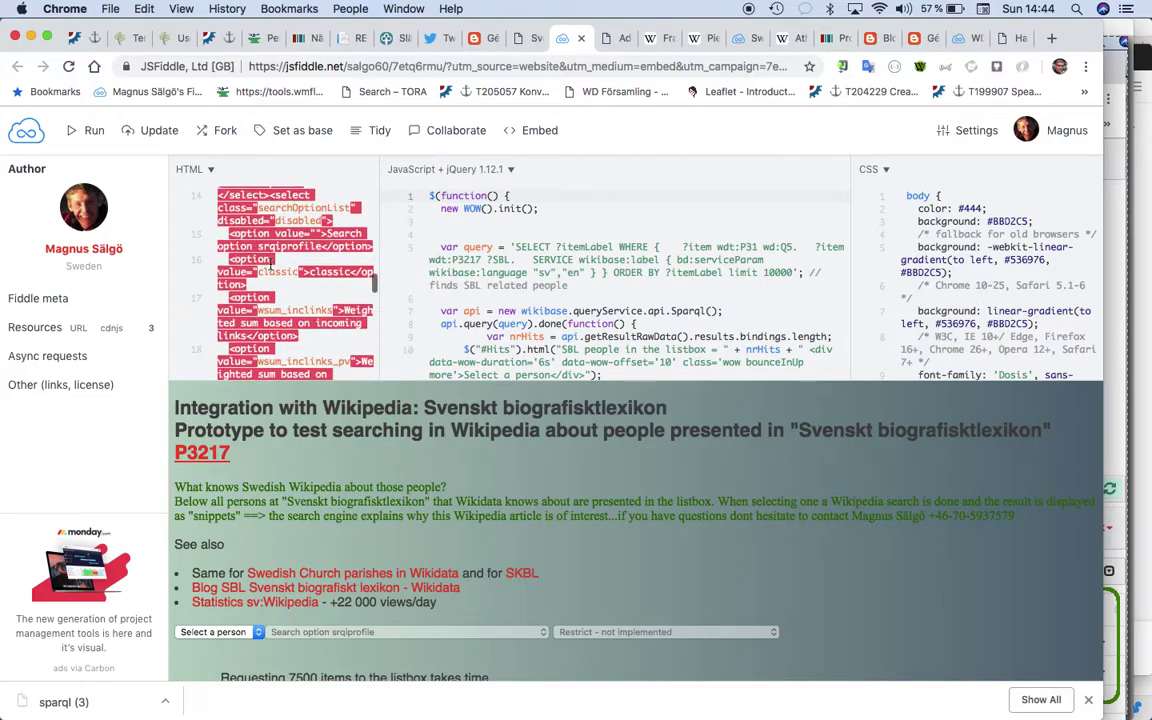
scroll(271, 261, "up", 3)
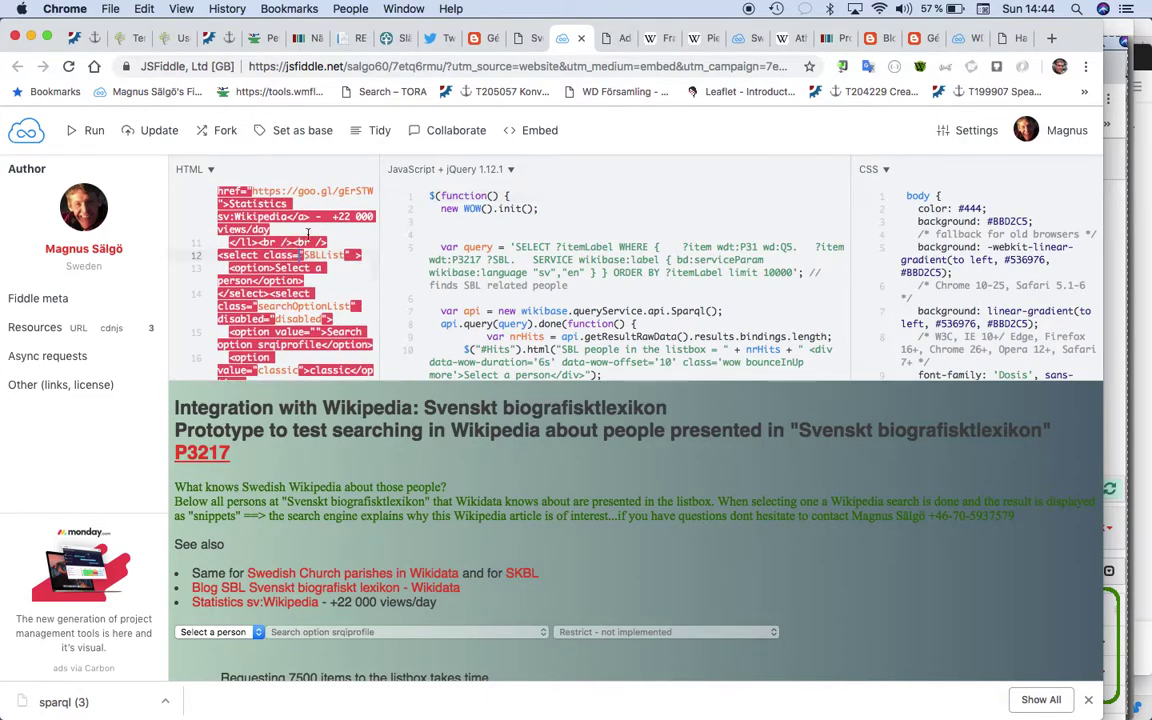
scroll(315, 228, "up", 5)
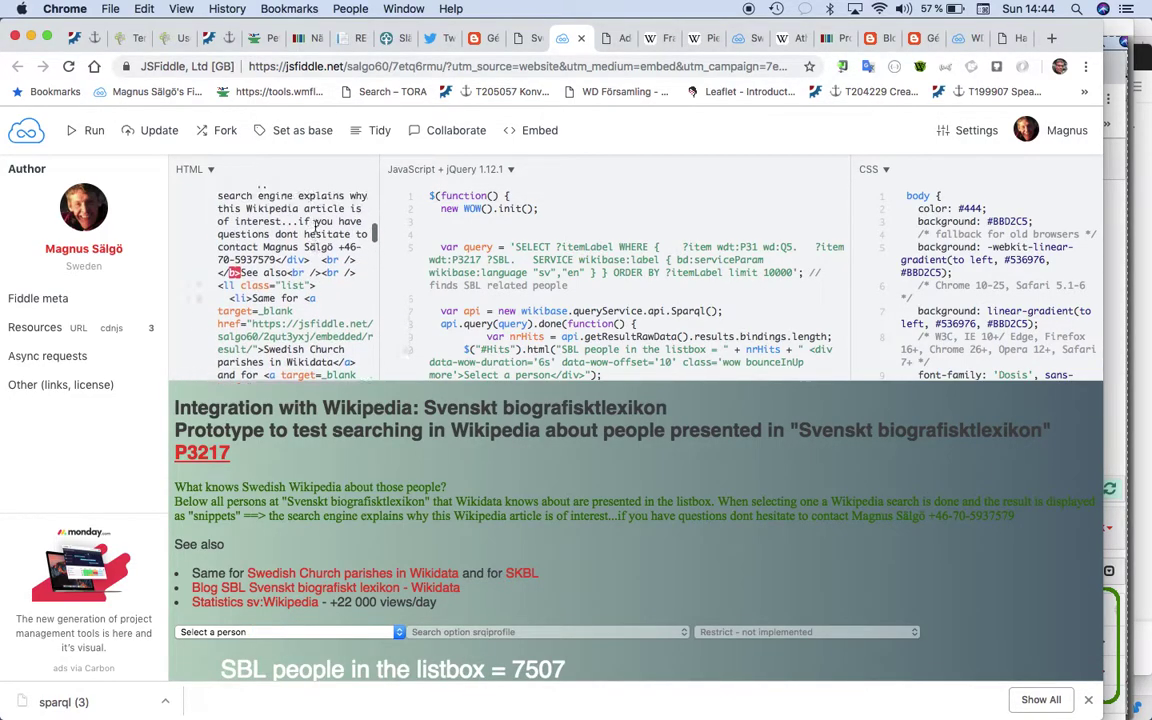
scroll(315, 228, "down", 10)
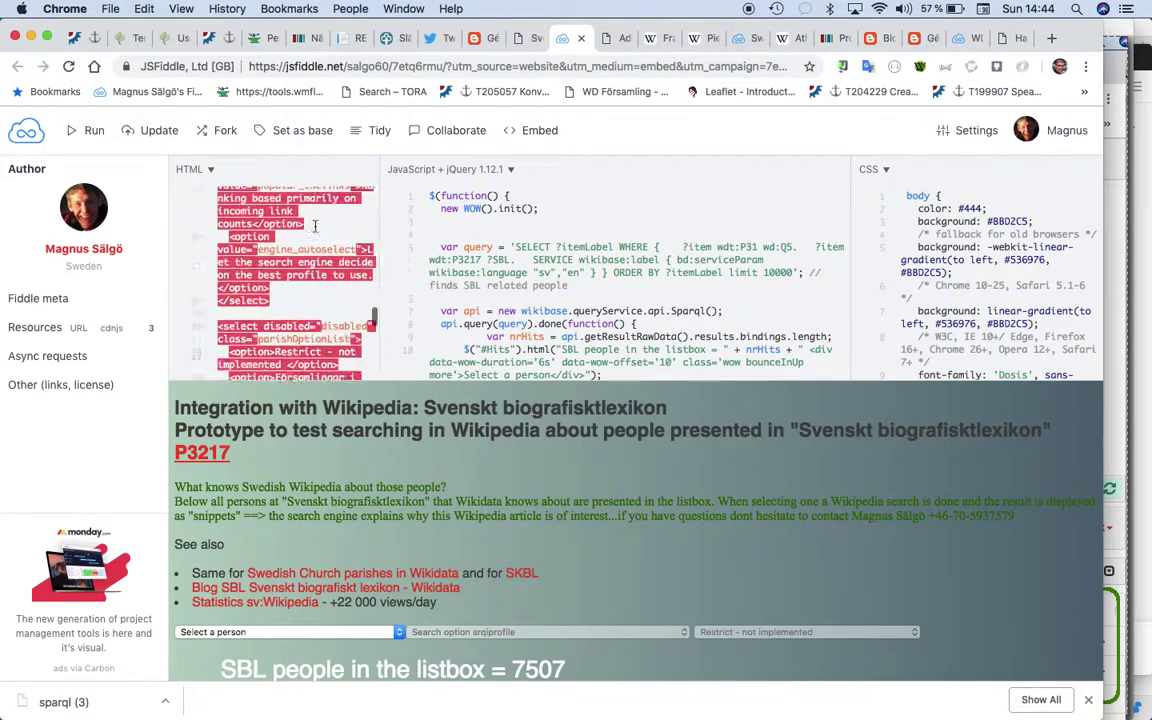
scroll(315, 228, "up", 1)
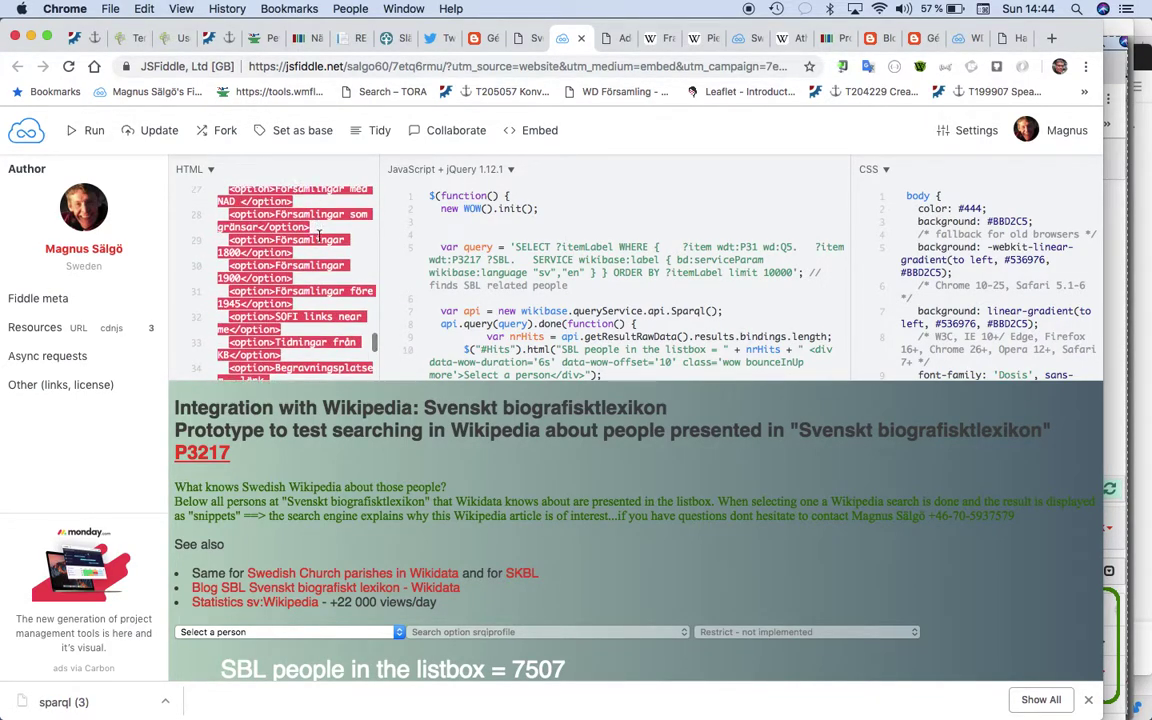
scroll(318, 234, "down", 5)
scroll(318, 234, "up", 10)
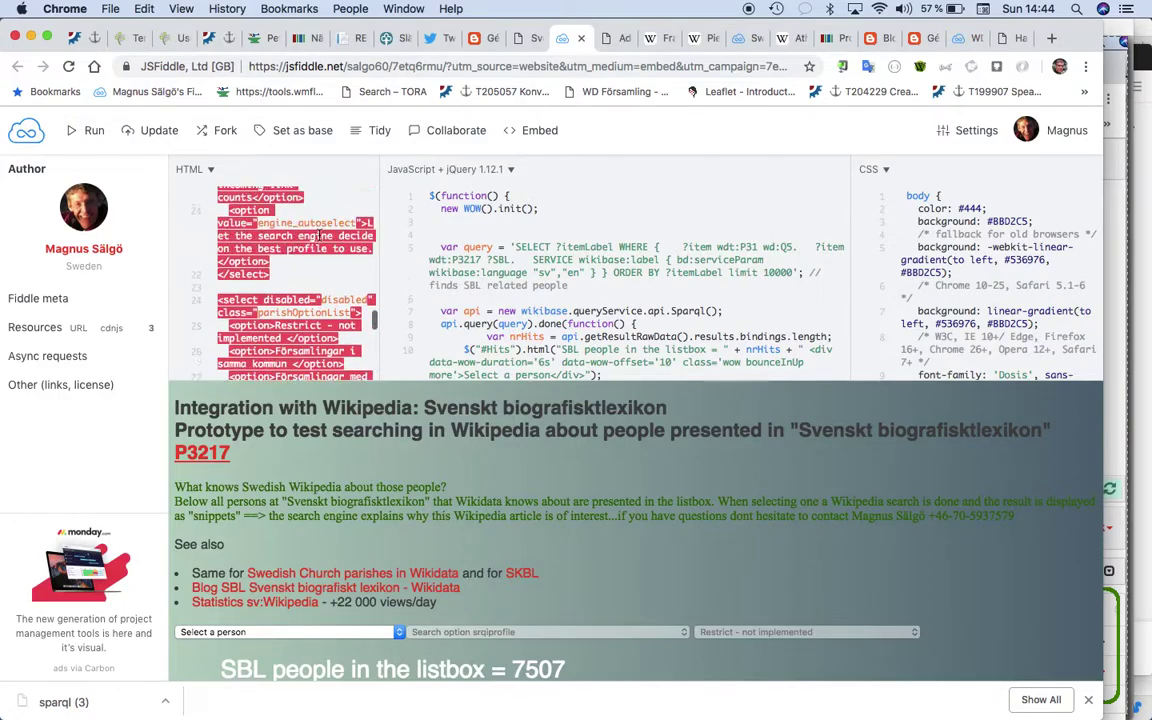
scroll(320, 235, "up", 10)
scroll(320, 235, "up", 3)
scroll(320, 235, "down", 8)
scroll(319, 240, "down", 1)
scroll(320, 244, "down", 8)
scroll(320, 242, "down", 5)
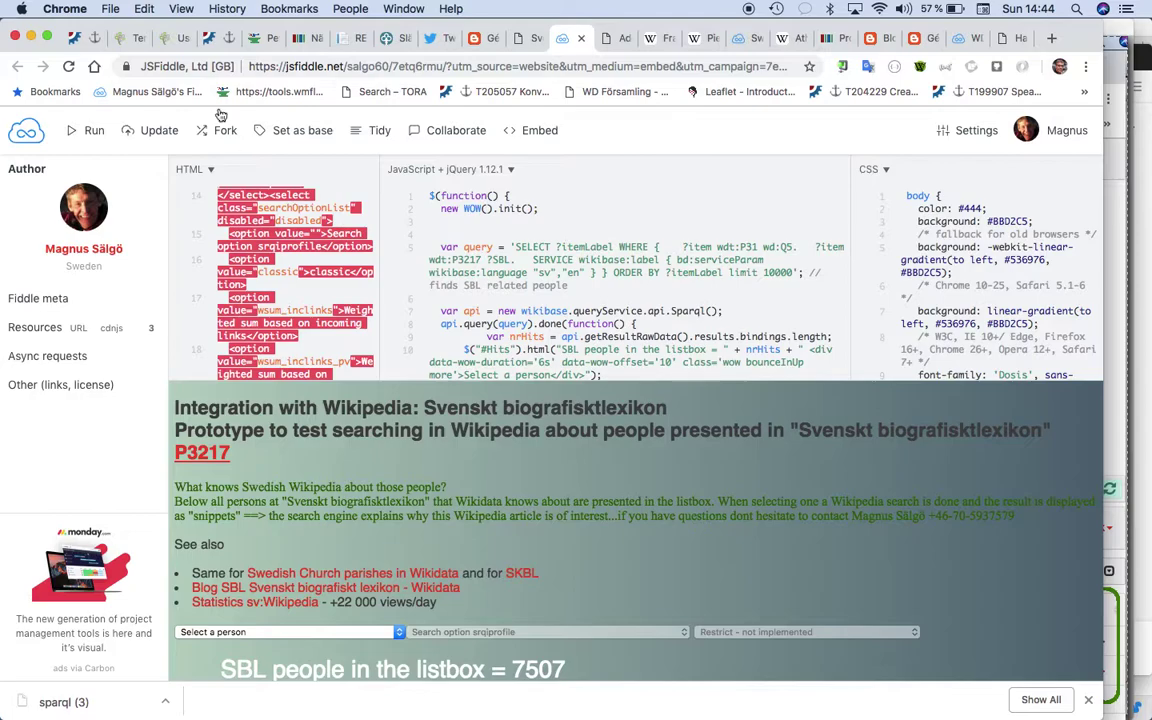
Step: Show the author's public fiddles and open the Getty museum fiddle
left_click(95, 249)
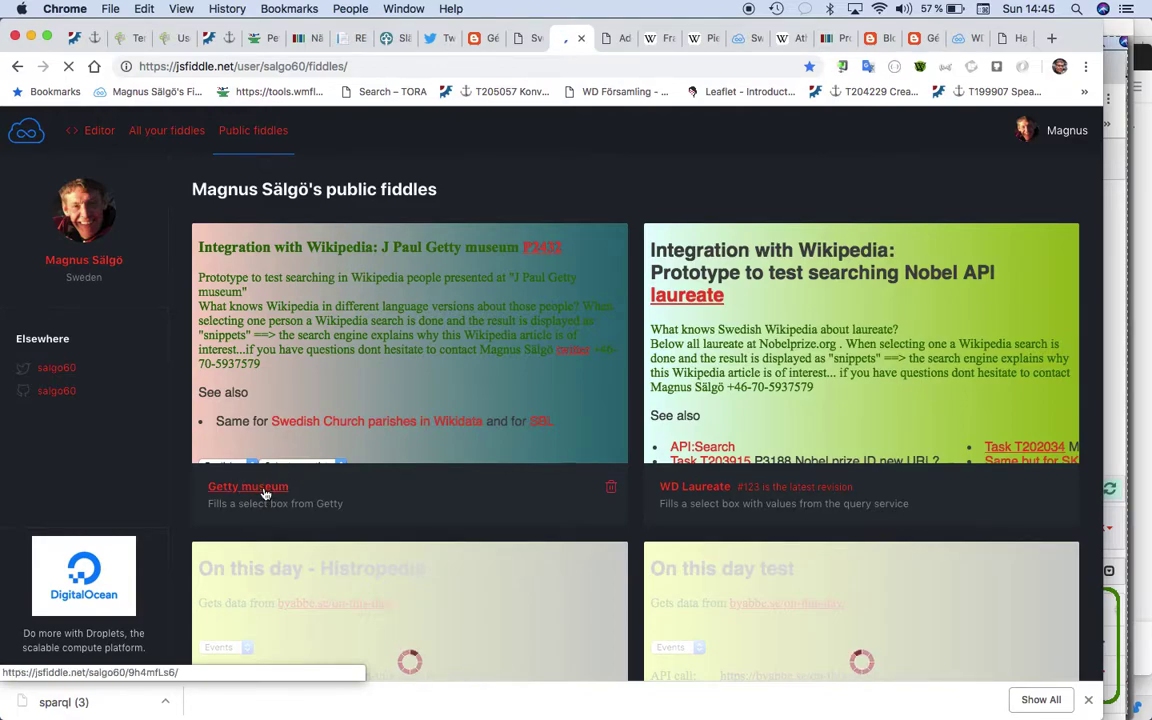
left_click(265, 490)
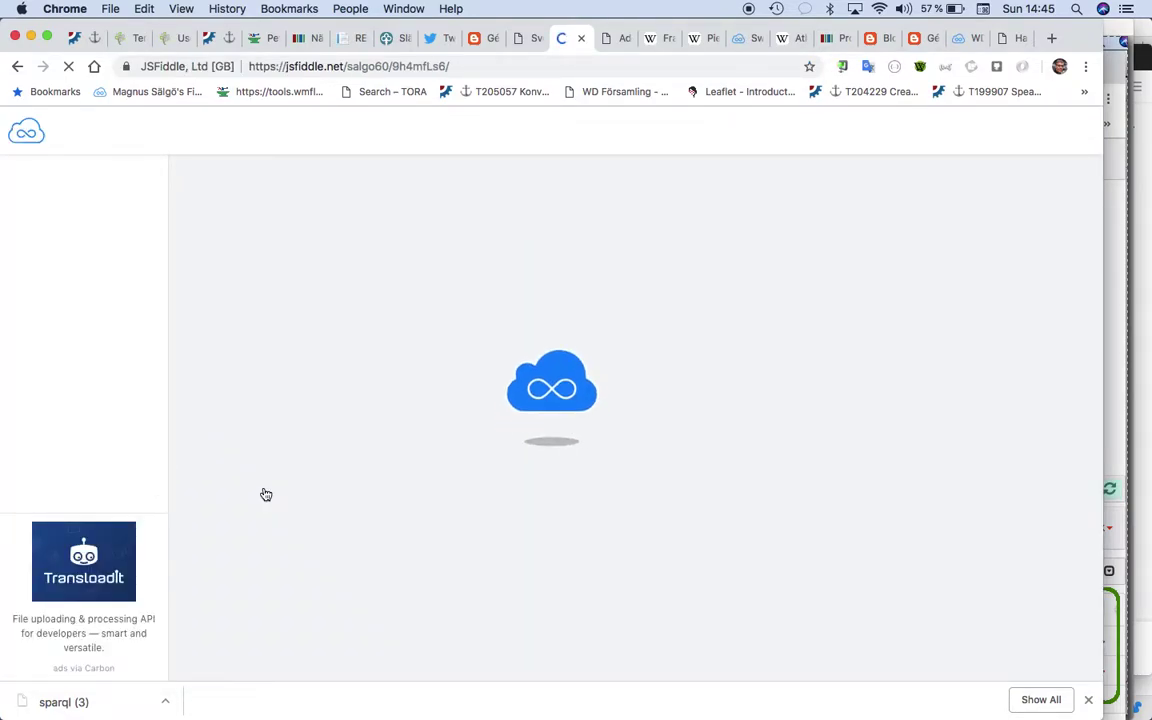
Step: Label the language option following Russian in the Getty fiddle's HTML as xxxxxx and run the fiddle
scroll(325, 321, "down", 5)
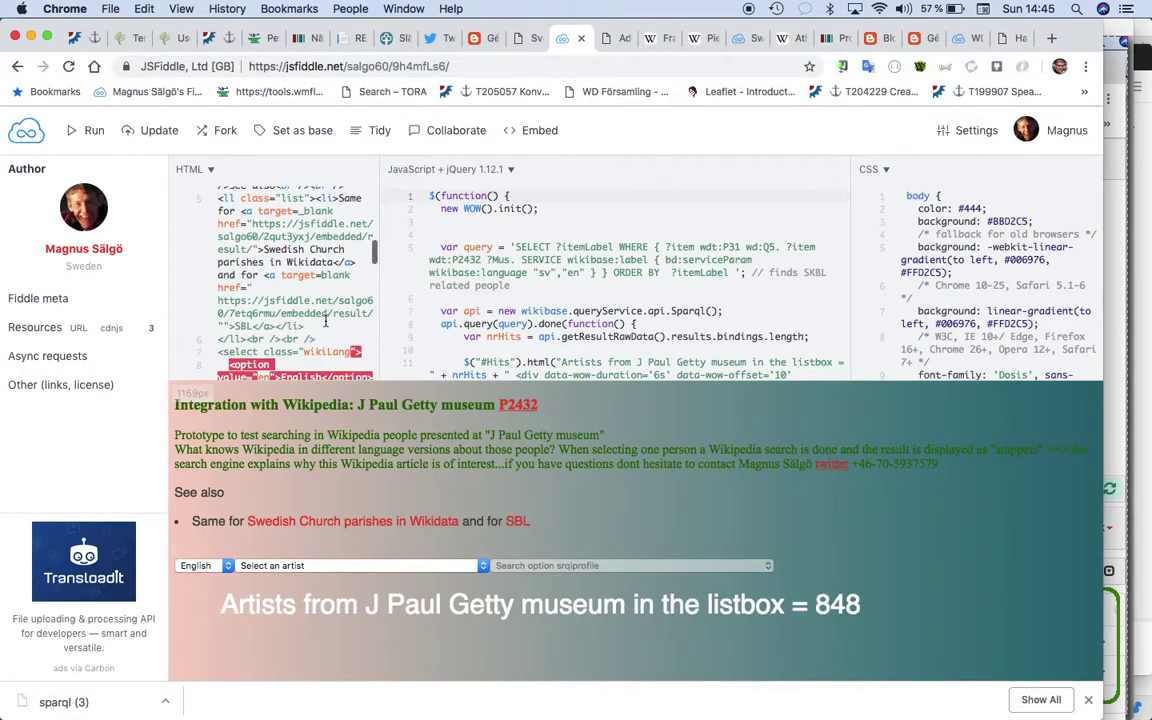
scroll(325, 321, "down", 5)
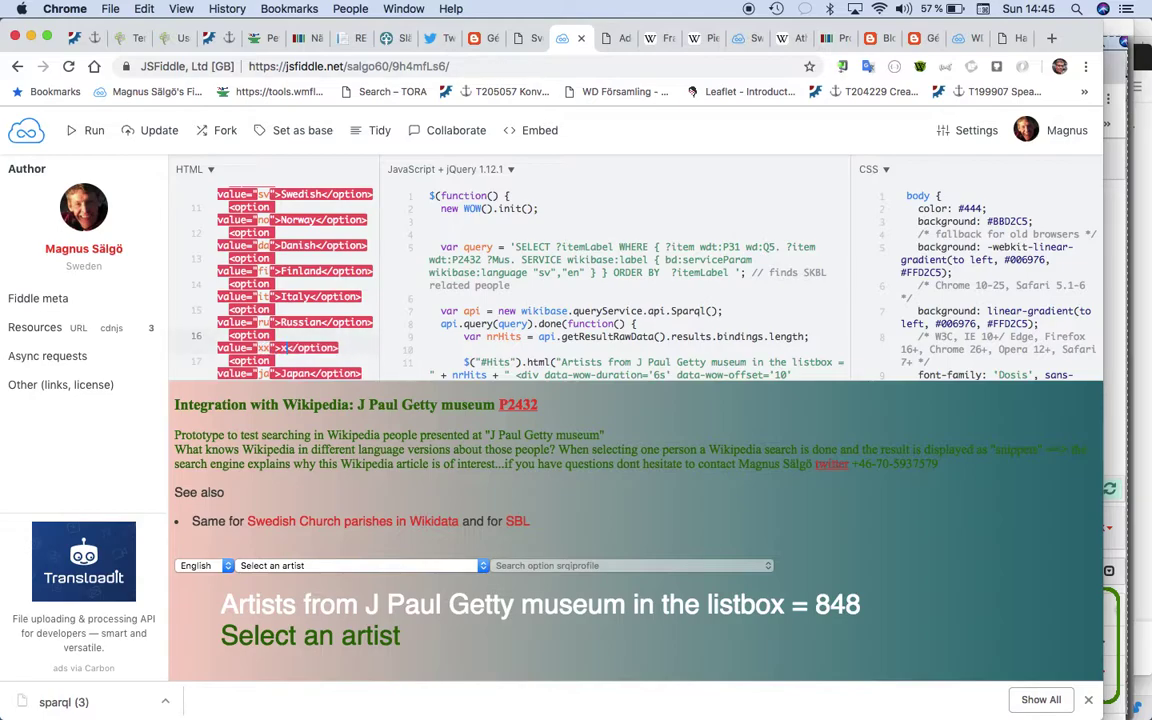
type("xxxxxx")
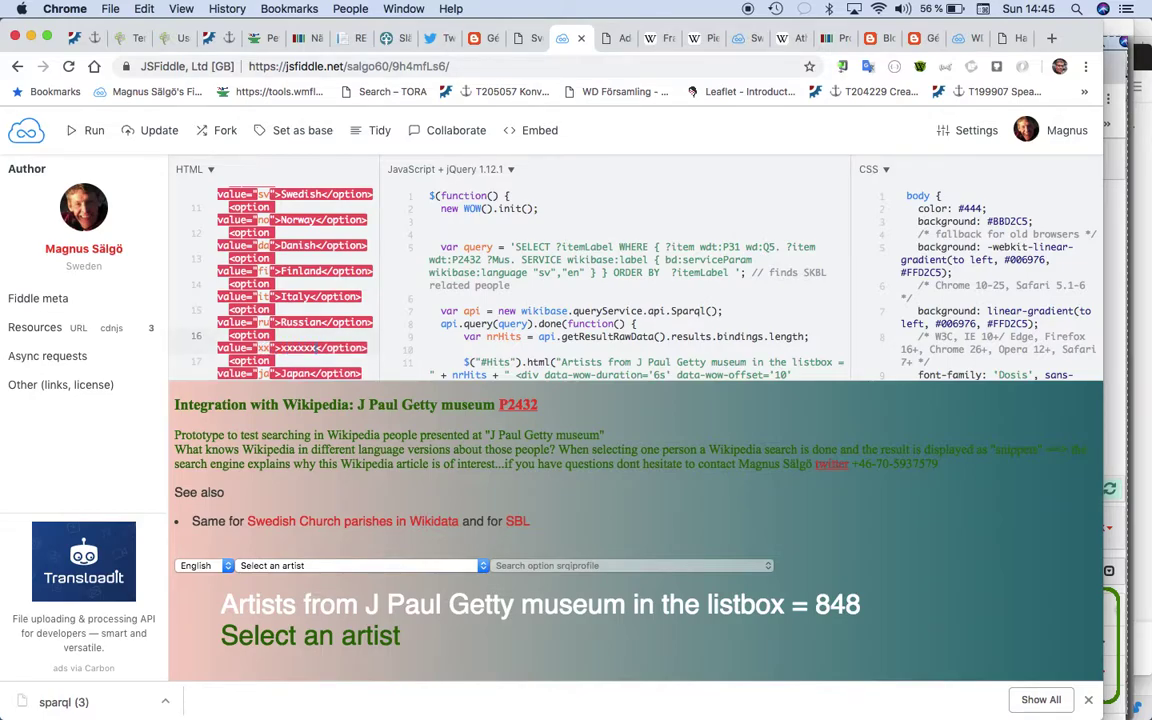
left_click(92, 130)
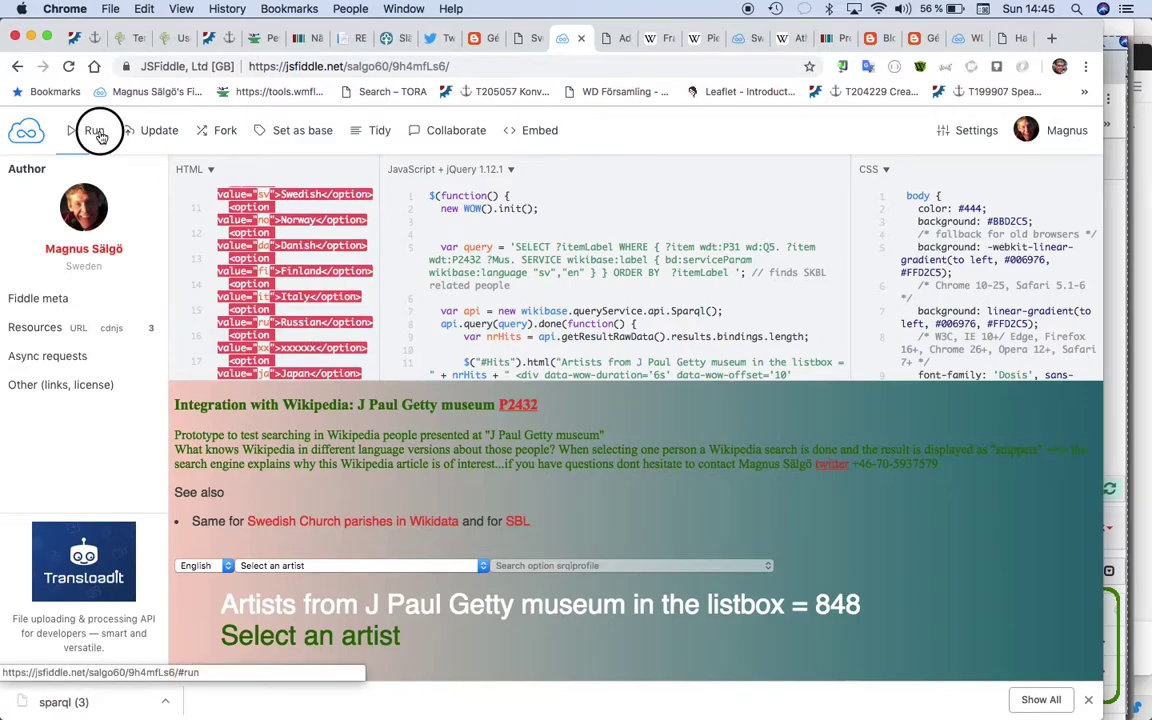
Step: Test the new language option by choosing xxxxxx and searching for the artist Amable de Bourzeys
left_click(200, 566)
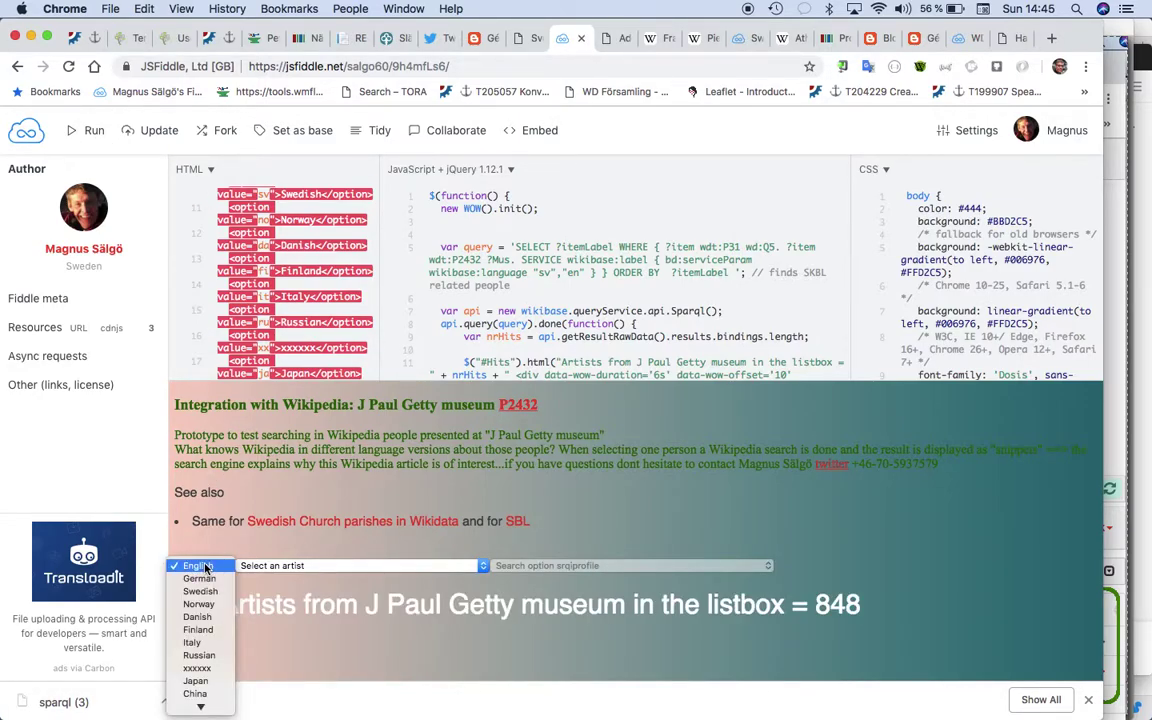
left_click(206, 669)
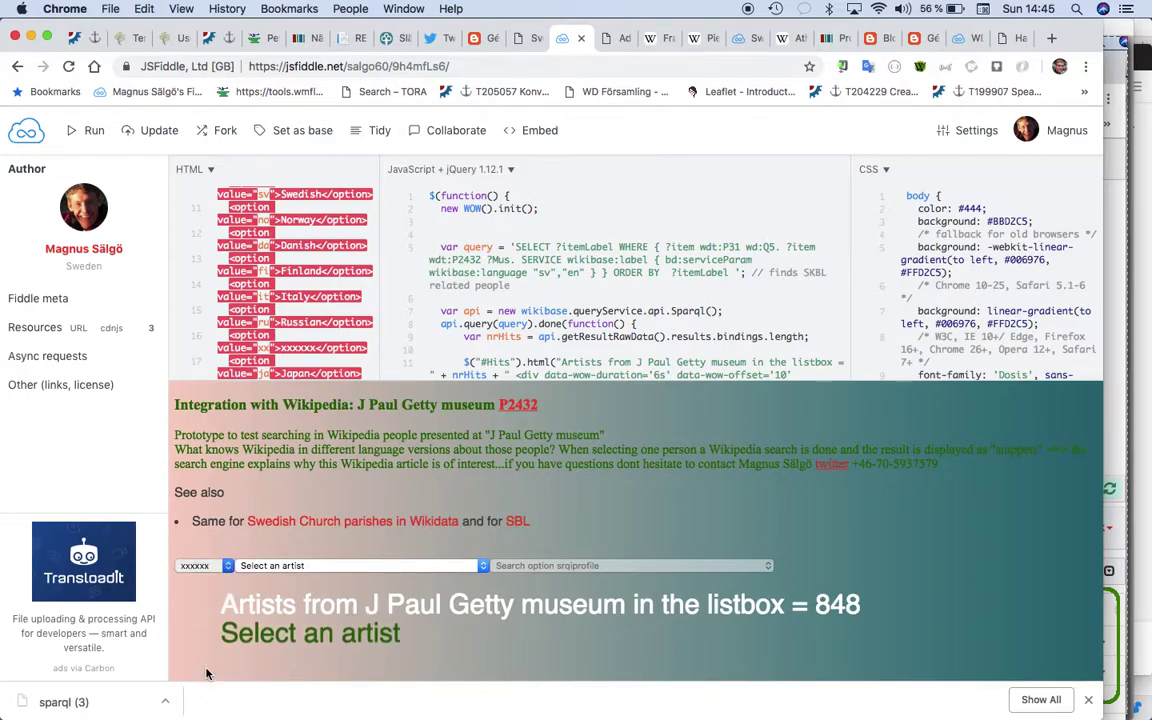
left_click(290, 566)
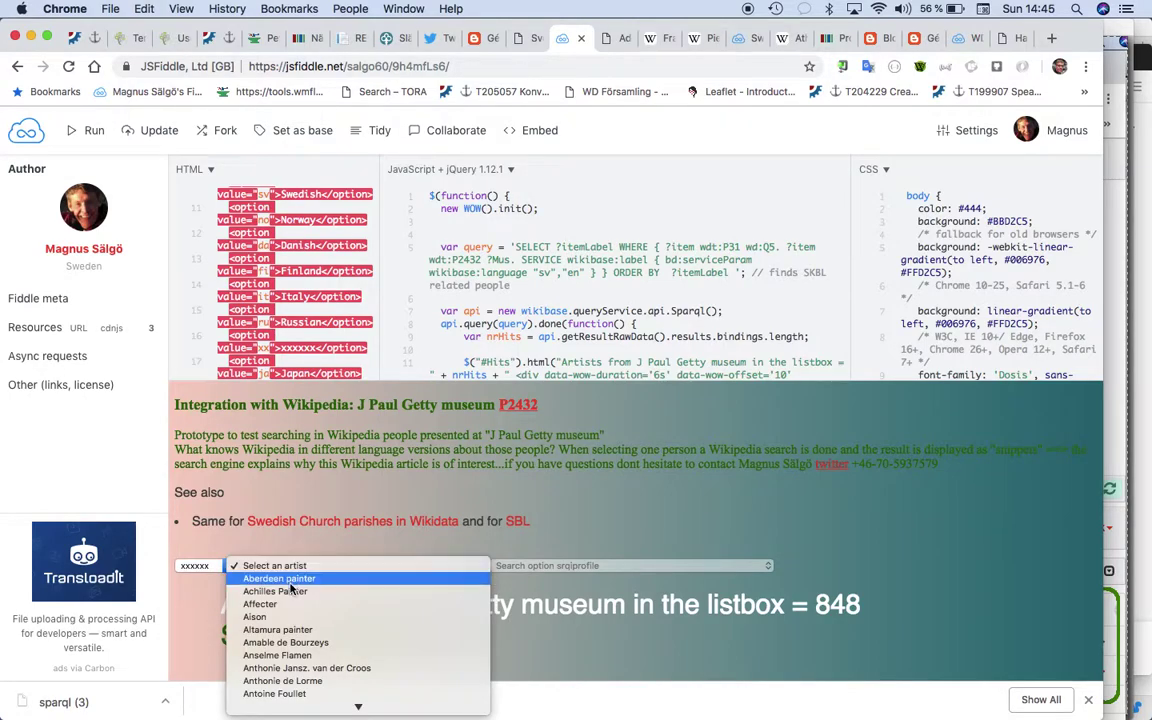
left_click(275, 643)
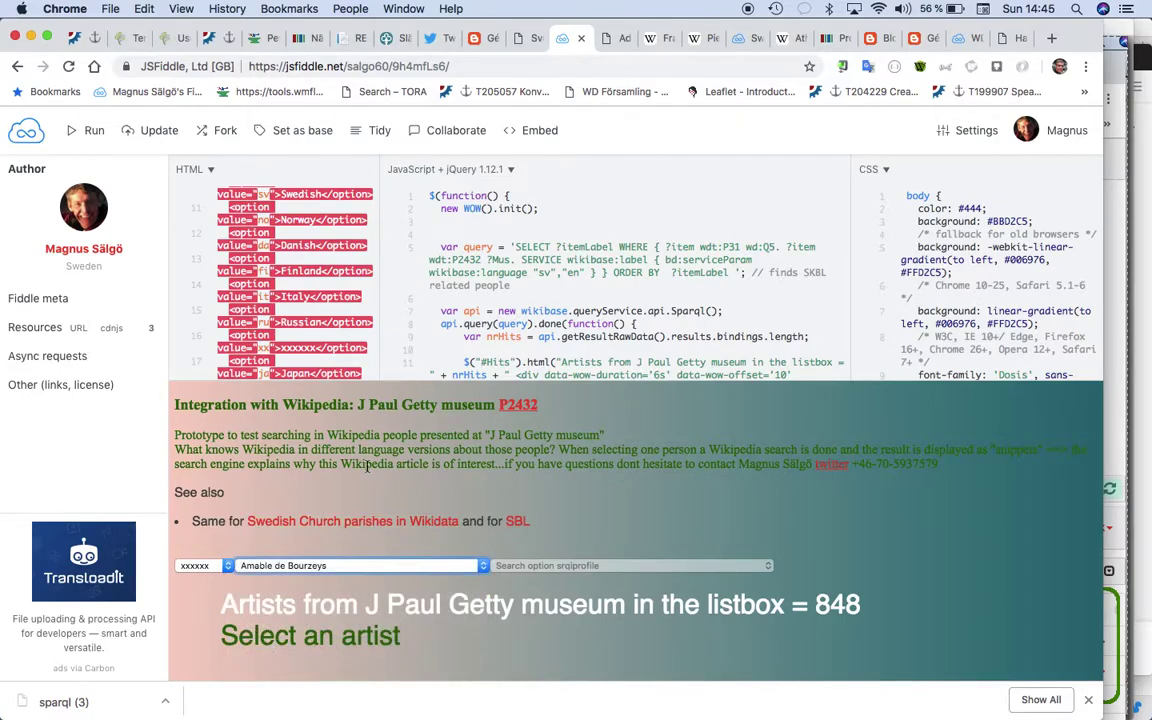
scroll(367, 467, "down", 1)
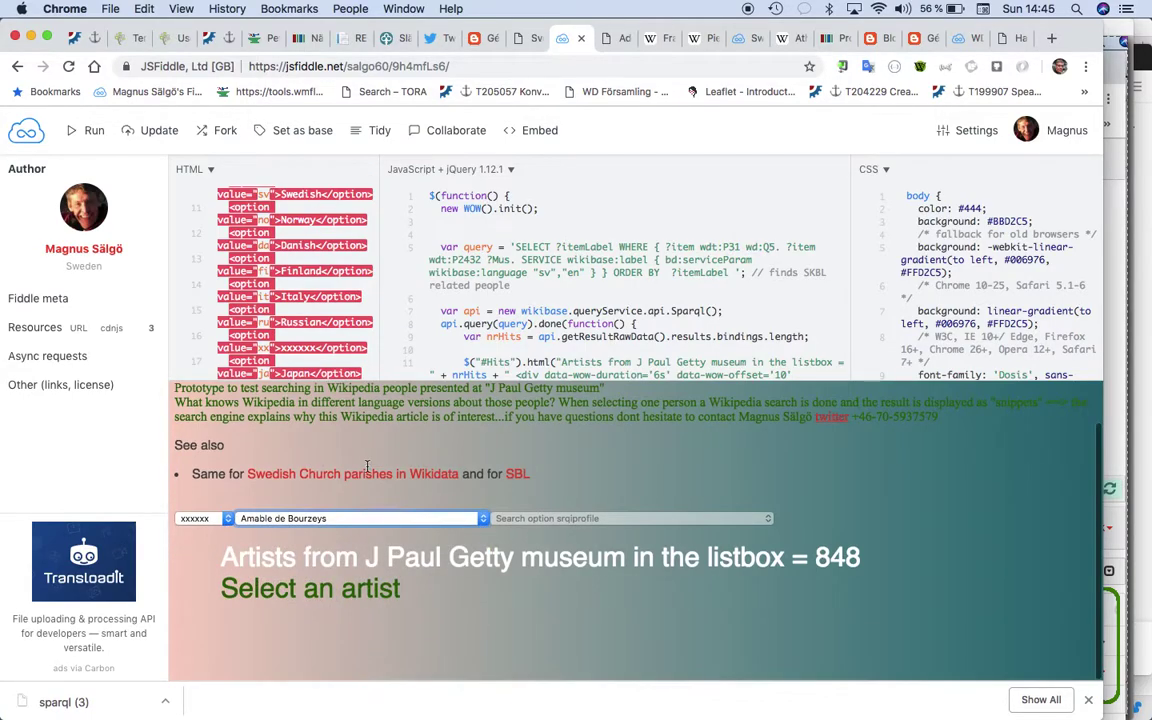
Step: Switch the prototype's search language to Italy and search for the artist Altamura painter
left_click(203, 520)
left_click(196, 490)
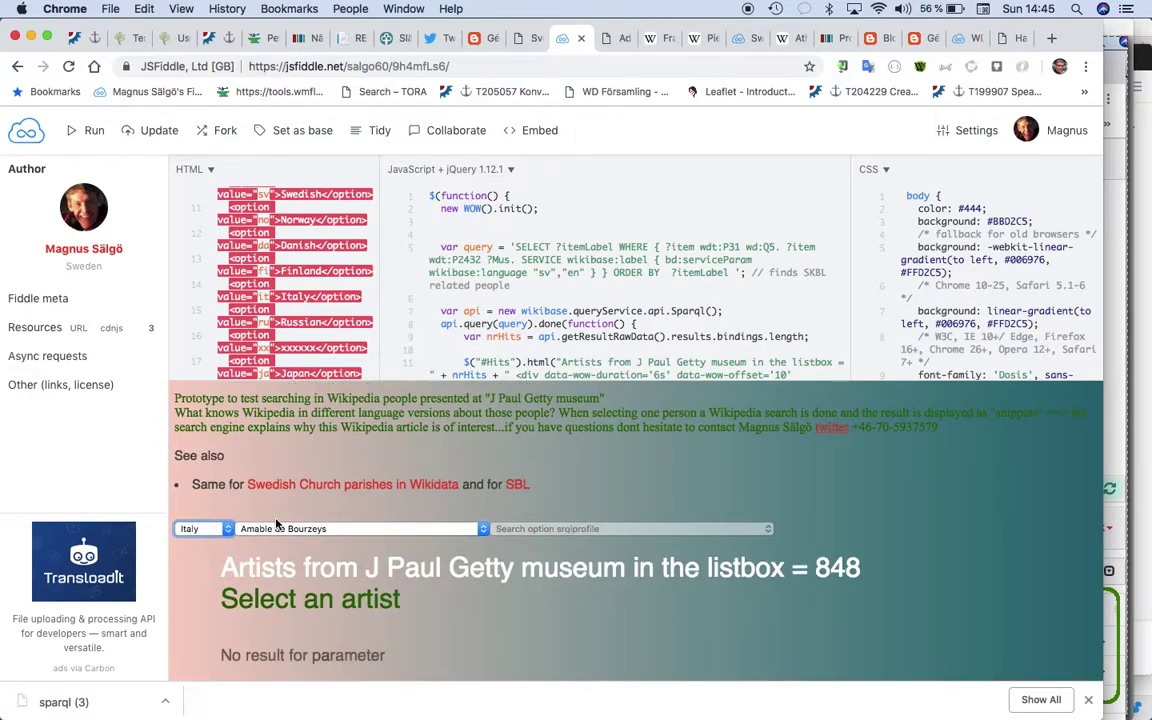
left_click(283, 530)
left_click(283, 440)
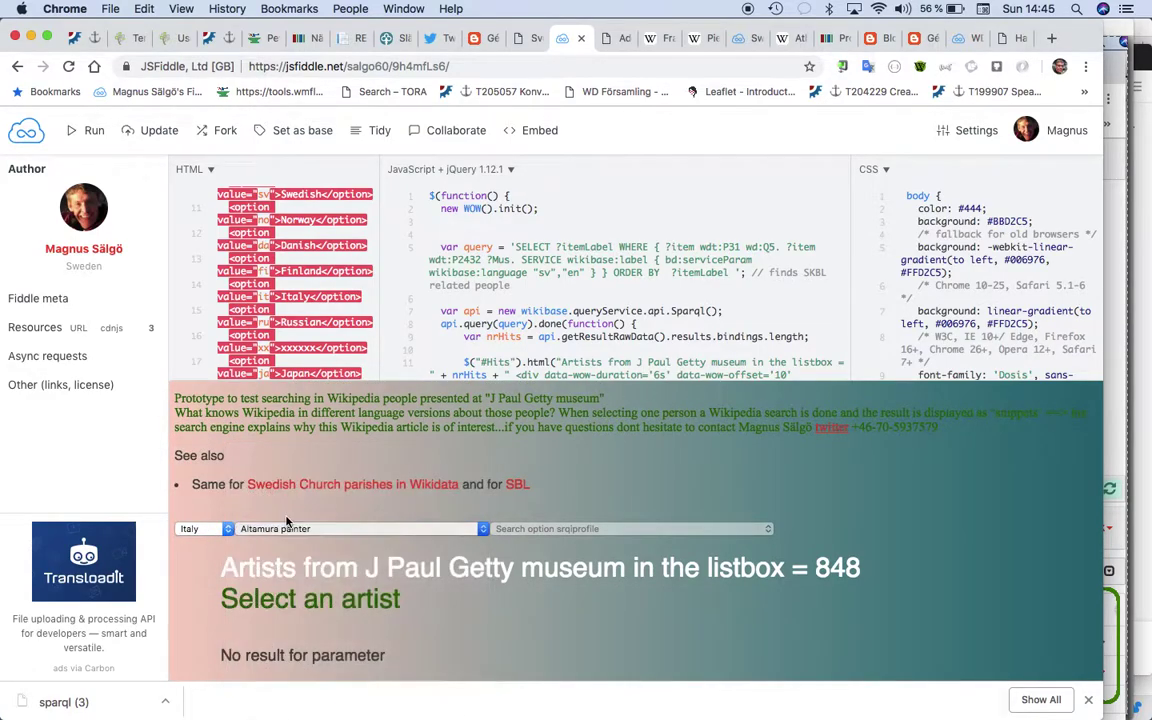
Step: Switch the prototype's search language to Danish and search for the artist Apollodoros
left_click(208, 530)
left_click(195, 496)
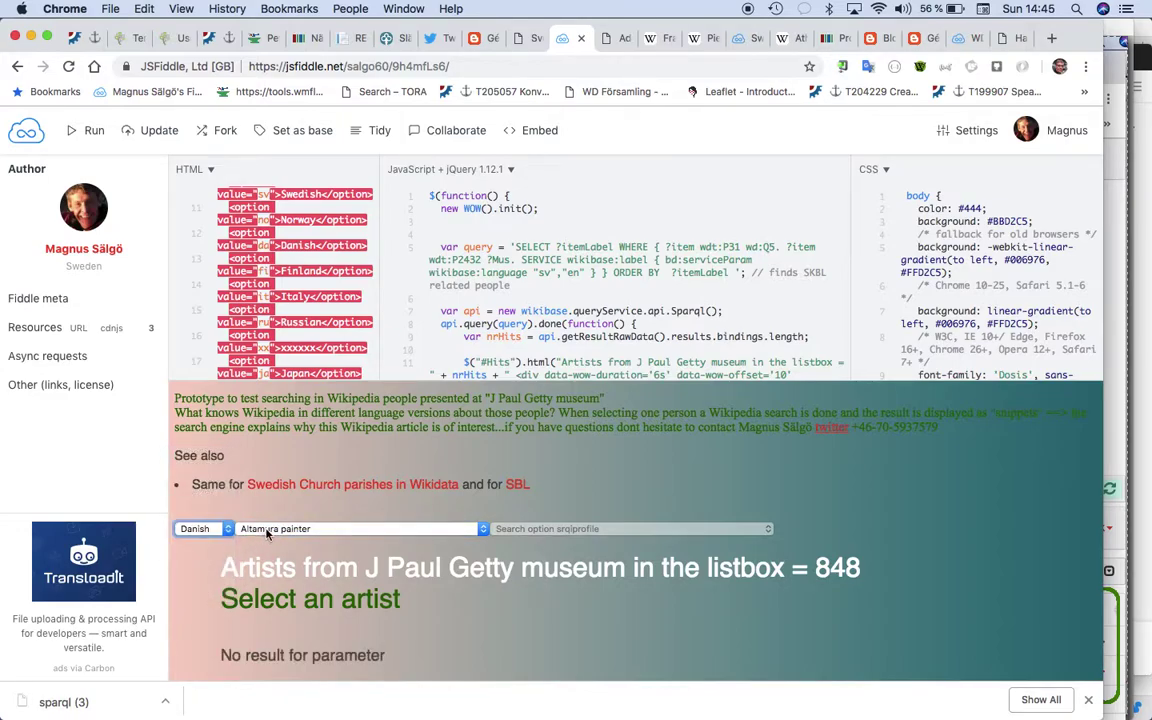
left_click(267, 530)
left_click(242, 590)
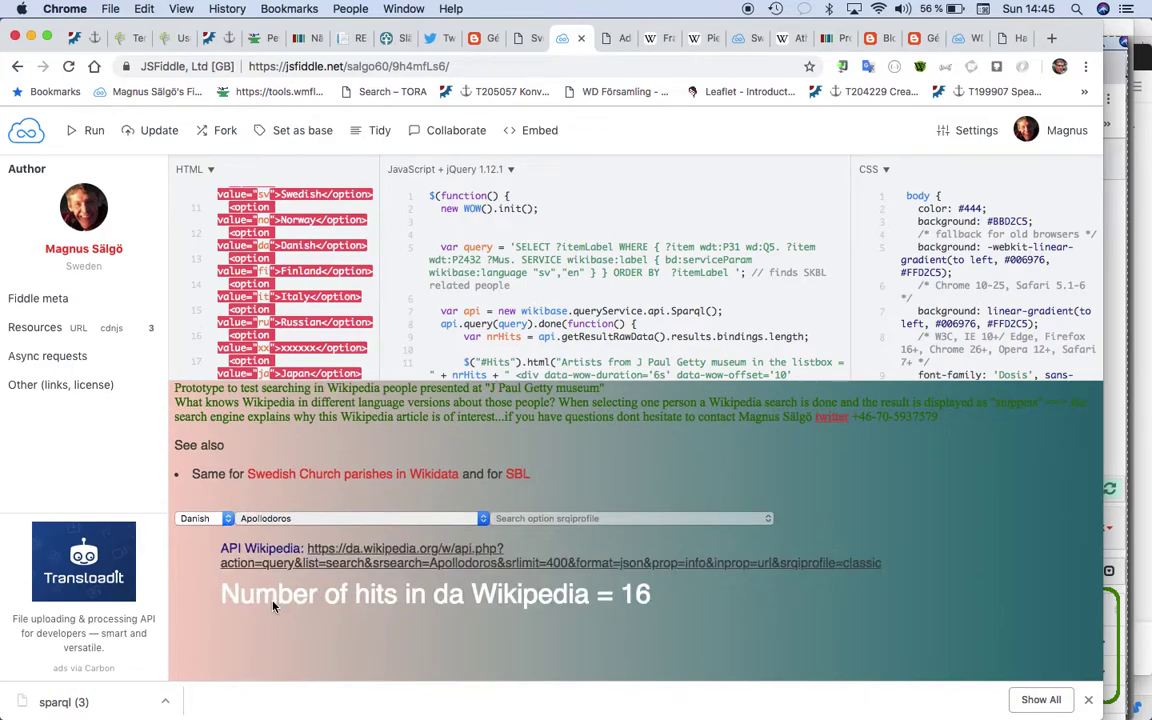